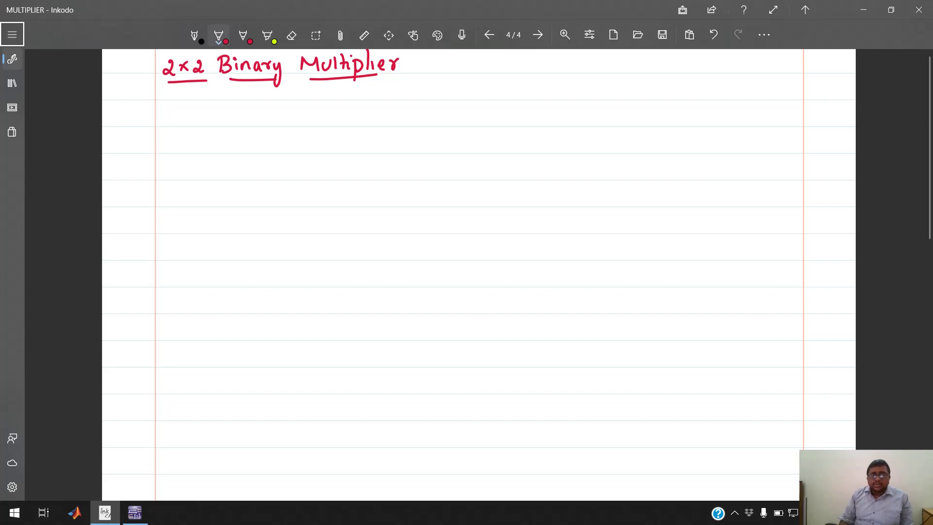
# - Underline "2×2" again and write the red headings A and B with the bits A1 A0 and B1 B0 beneath them
pyautogui.moveTo(177, 87); pyautogui.dragTo(202, 82)
pyautogui.moveTo(169, 127)
pyautogui.mouseDown()
pyautogui.moveTo(174, 110)
pyautogui.moveTo(180, 126)
pyautogui.mouseUp()
pyautogui.moveTo(170, 120); pyautogui.dragTo(178, 120)
pyautogui.moveTo(249, 109); pyautogui.dragTo(249, 126)
pyautogui.moveTo(249, 109); pyautogui.dragTo(249, 126)
pyautogui.moveTo(163, 151); pyautogui.dragTo(172, 143)
pyautogui.moveTo(174, 146)
pyautogui.mouseDown()
pyautogui.moveTo(175, 155)
pyautogui.moveTo(189, 144)
pyautogui.mouseUp()
pyautogui.moveTo(198, 147)
pyautogui.mouseDown()
pyautogui.moveTo(240, 148)
pyautogui.moveTo(246, 138)
pyautogui.moveTo(270, 148)
pyautogui.mouseUp()
pyautogui.moveTo(270, 134); pyautogui.dragTo(271, 152)
pyautogui.moveTo(284, 144); pyautogui.dragTo(286, 145)
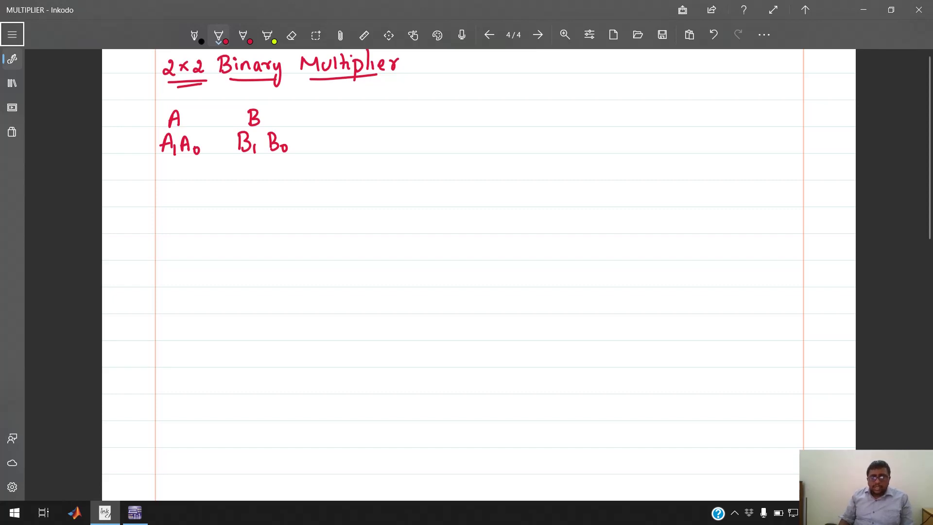
# - In black, write the row 0 0 0 0 under the input bits, followed by dots, and note 2⁴ in the margin
pyautogui.click(195, 35)
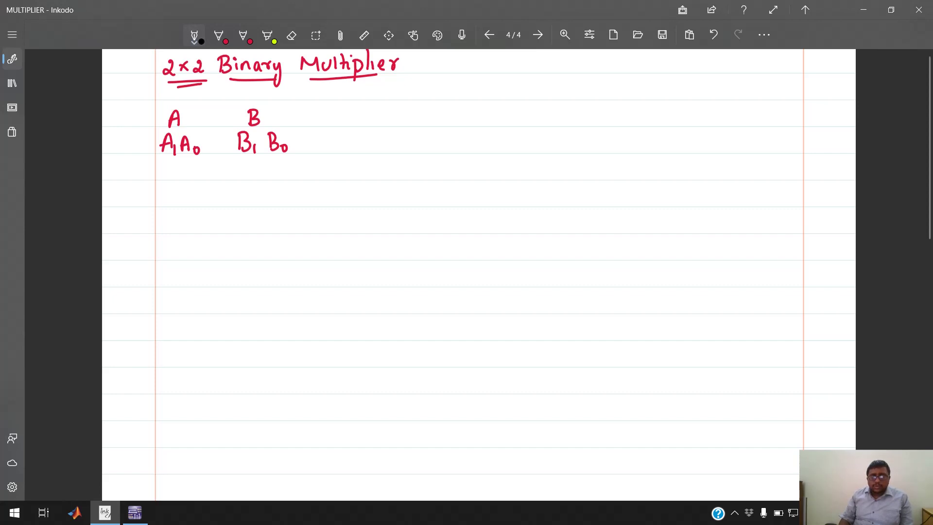
pyautogui.moveTo(168, 166); pyautogui.dragTo(273, 166)
pyautogui.moveTo(129, 197)
pyautogui.mouseDown()
pyautogui.moveTo(133, 187)
pyautogui.moveTo(133, 200)
pyautogui.mouseUp()
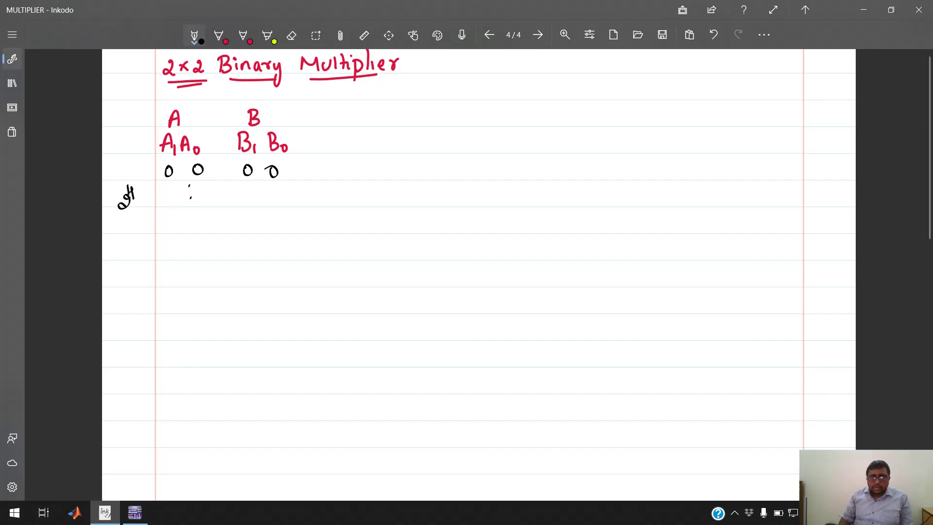
# - Write the last row 1 1, 1 1, brace each pair as 3, and write 3 × 3 = 9 below, double-underlining the 9
pyautogui.moveTo(175, 243)
pyautogui.mouseDown()
pyautogui.moveTo(177, 257)
pyautogui.moveTo(275, 256)
pyautogui.mouseUp()
pyautogui.moveTo(163, 263)
pyautogui.mouseDown()
pyautogui.moveTo(168, 272)
pyautogui.moveTo(206, 263)
pyautogui.moveTo(184, 289)
pyautogui.mouseUp()
pyautogui.moveTo(241, 263)
pyautogui.mouseDown()
pyautogui.moveTo(279, 262)
pyautogui.moveTo(255, 276)
pyautogui.moveTo(259, 287)
pyautogui.moveTo(220, 290)
pyautogui.moveTo(217, 319)
pyautogui.mouseUp()
pyautogui.moveTo(235, 308)
pyautogui.mouseDown()
pyautogui.moveTo(226, 329)
pyautogui.moveTo(246, 323)
pyautogui.mouseUp()
pyautogui.moveTo(228, 332); pyautogui.dragTo(248, 327)
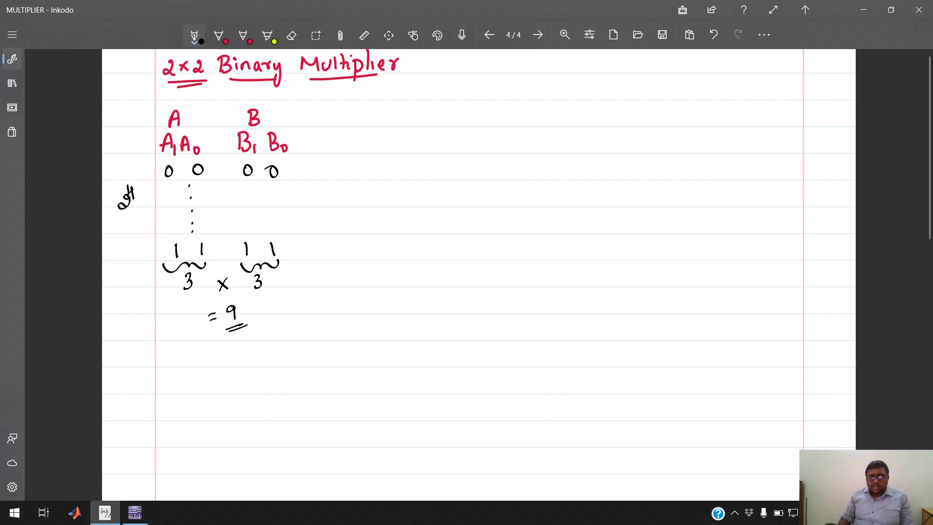
# - Write the binary product 1 0 0 1 beside the 3 × 3 example
pyautogui.moveTo(322, 269); pyautogui.dragTo(327, 284)
pyautogui.moveTo(352, 271)
pyautogui.mouseDown()
pyautogui.moveTo(346, 280)
pyautogui.moveTo(353, 273)
pyautogui.mouseUp()
pyautogui.moveTo(378, 272)
pyautogui.mouseDown()
pyautogui.moveTo(373, 280)
pyautogui.moveTo(379, 274)
pyautogui.mouseUp()
pyautogui.moveTo(396, 271); pyautogui.dragTo(401, 284)
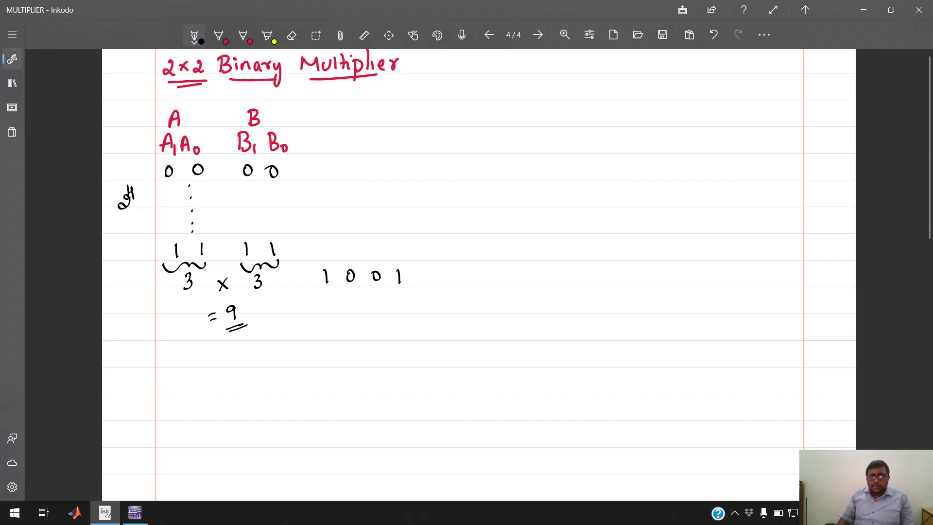
# - Write the output bits C4 C3 C2 C1 in red beside B1 B0, with the heading C above them
pyautogui.moveTo(319, 141); pyautogui.dragTo(320, 151)
pyautogui.click(218, 35)
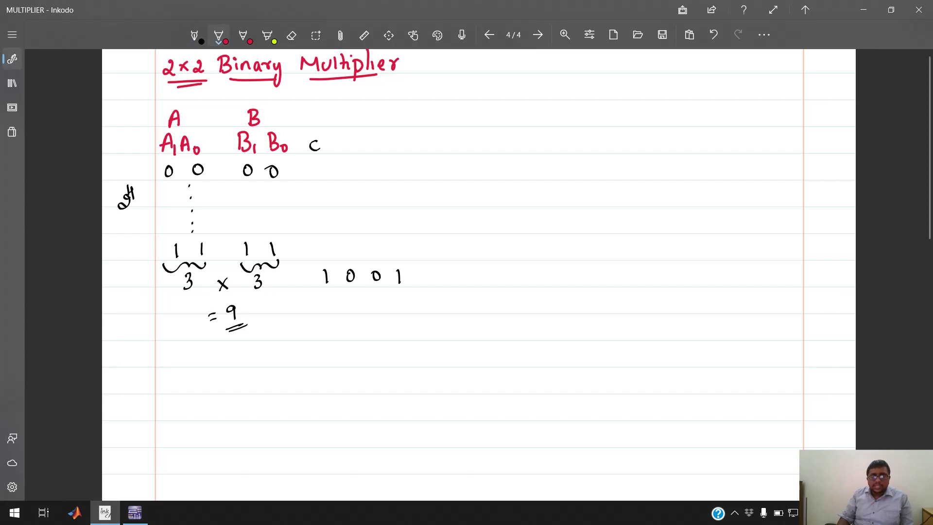
pyautogui.moveTo(324, 141)
pyautogui.mouseDown()
pyautogui.moveTo(330, 154)
pyautogui.moveTo(350, 151)
pyautogui.mouseUp()
pyautogui.moveTo(353, 139)
pyautogui.mouseDown()
pyautogui.moveTo(354, 151)
pyautogui.moveTo(376, 150)
pyautogui.mouseUp()
pyautogui.moveTo(378, 140); pyautogui.dragTo(413, 154)
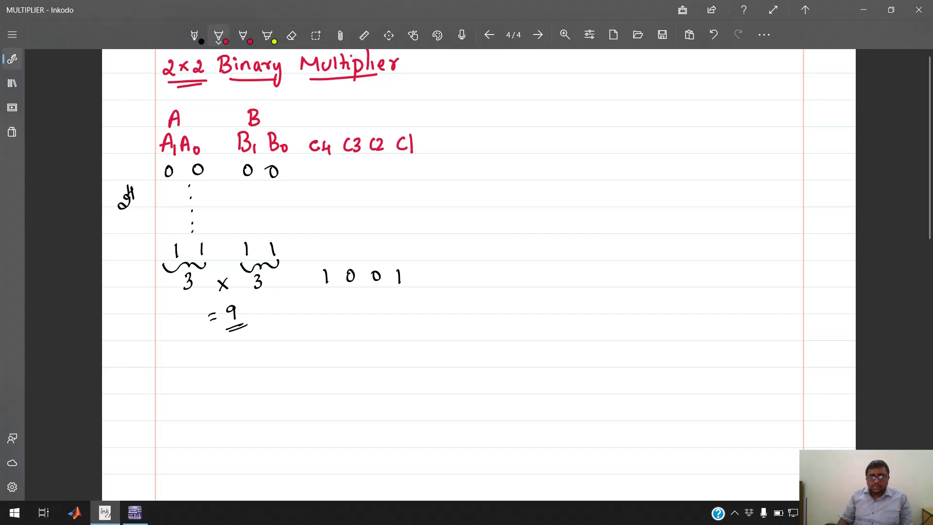
pyautogui.moveTo(366, 110); pyautogui.dragTo(366, 121)
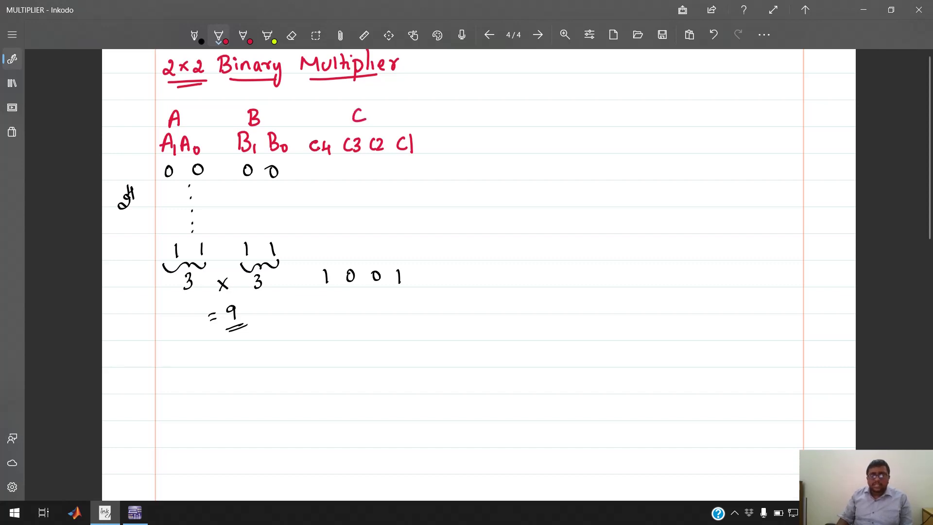
# - In black, write the multiplication A1A0 × B1B0 beside the output columns and rule a line under it
pyautogui.click(195, 34)
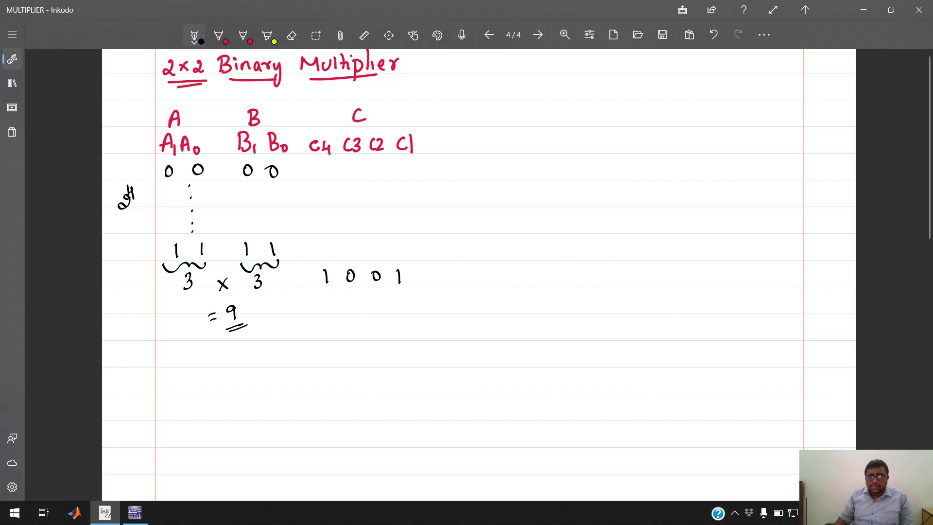
pyautogui.moveTo(496, 146)
pyautogui.mouseDown()
pyautogui.moveTo(527, 152)
pyautogui.moveTo(561, 152)
pyautogui.mouseUp()
pyautogui.moveTo(561, 141)
pyautogui.mouseDown()
pyautogui.moveTo(553, 153)
pyautogui.moveTo(575, 150)
pyautogui.mouseUp()
pyautogui.moveTo(574, 138); pyautogui.dragTo(576, 152)
pyautogui.moveTo(588, 144)
pyautogui.mouseDown()
pyautogui.moveTo(588, 154)
pyautogui.moveTo(596, 138)
pyautogui.mouseUp()
pyautogui.moveTo(595, 139)
pyautogui.mouseDown()
pyautogui.moveTo(597, 152)
pyautogui.moveTo(611, 148)
pyautogui.mouseUp()
pyautogui.moveTo(493, 162); pyautogui.dragTo(666, 158)
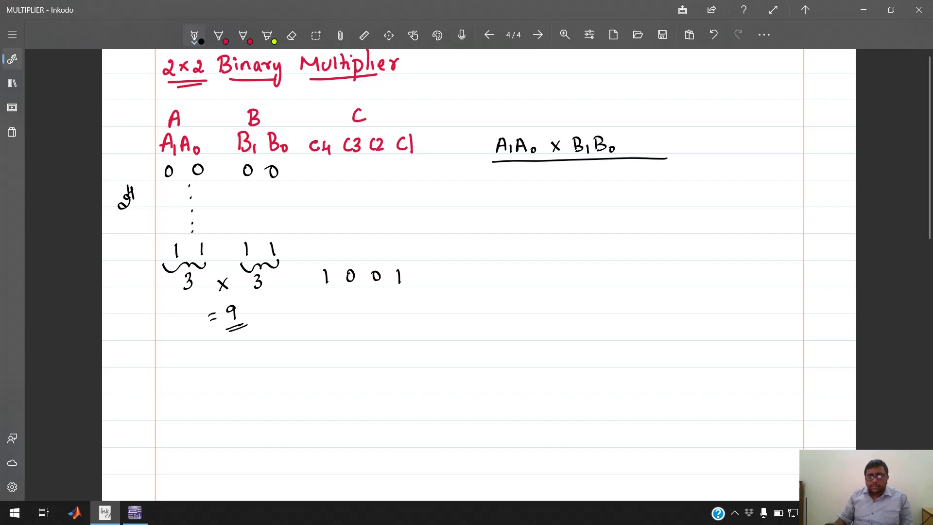
# - Write the first row of partial products, A0B0 and A1B0, under the multiplication
pyautogui.moveTo(577, 189)
pyautogui.mouseDown()
pyautogui.moveTo(582, 175)
pyautogui.moveTo(586, 188)
pyautogui.mouseUp()
pyautogui.moveTo(579, 183); pyautogui.dragTo(592, 183)
pyautogui.moveTo(603, 172); pyautogui.dragTo(603, 188)
pyautogui.moveTo(603, 173)
pyautogui.mouseDown()
pyautogui.moveTo(603, 187)
pyautogui.moveTo(617, 183)
pyautogui.mouseUp()
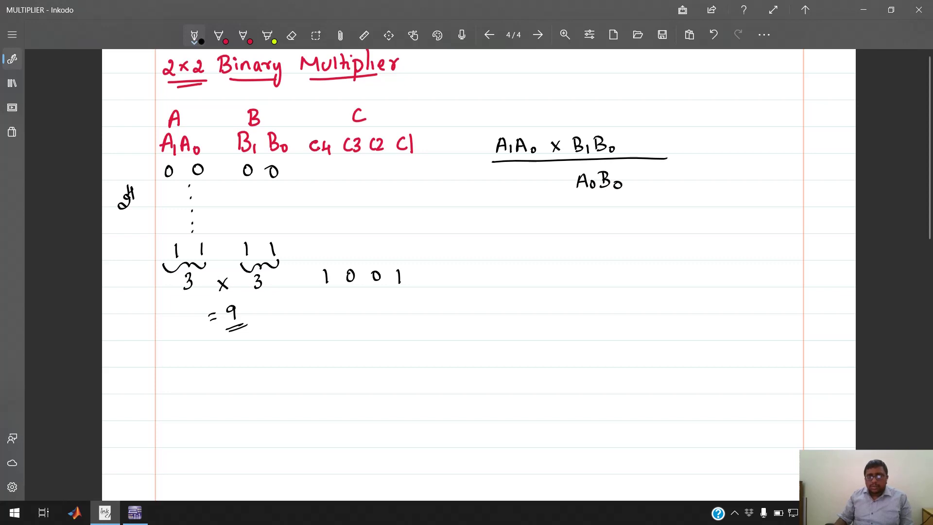
pyautogui.moveTo(514, 194)
pyautogui.mouseDown()
pyautogui.moveTo(521, 177)
pyautogui.moveTo(527, 193)
pyautogui.mouseUp()
pyautogui.moveTo(516, 187); pyautogui.dragTo(528, 186)
pyautogui.moveTo(531, 186); pyautogui.dragTo(537, 189)
pyautogui.moveTo(538, 176)
pyautogui.mouseDown()
pyautogui.moveTo(546, 183)
pyautogui.moveTo(539, 191)
pyautogui.mouseUp()
pyautogui.moveTo(554, 189); pyautogui.dragTo(553, 187)
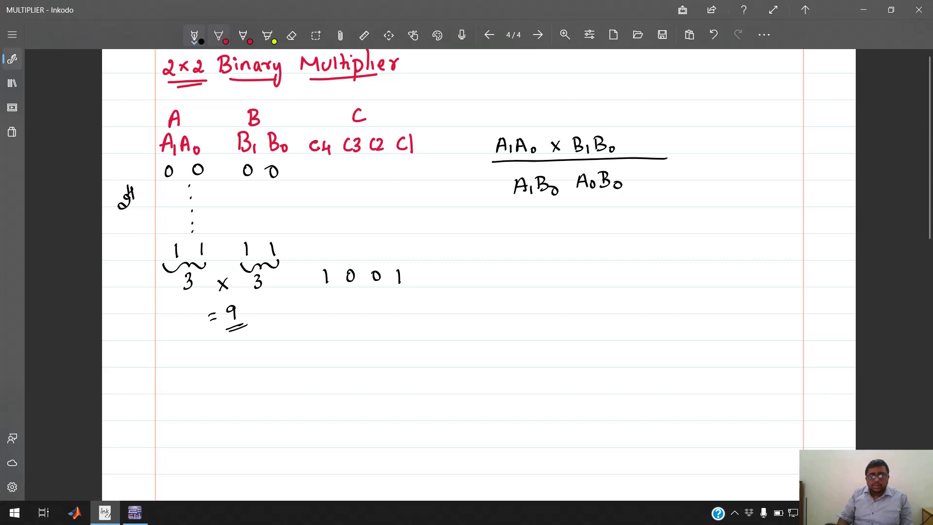
# - Draw red curved arrows from B0 to A0 and from B0 to A1 above the multiplication
pyautogui.click(219, 35)
pyautogui.moveTo(602, 133)
pyautogui.mouseDown()
pyautogui.moveTo(580, 111)
pyautogui.moveTo(547, 112)
pyautogui.moveTo(526, 140)
pyautogui.mouseUp()
pyautogui.moveTo(603, 135)
pyautogui.mouseDown()
pyautogui.moveTo(544, 92)
pyautogui.moveTo(515, 135)
pyautogui.mouseUp()
# - In black, write the second partial-product row with a placeholder X, A0B1 and A1B1
pyautogui.click(194, 35)
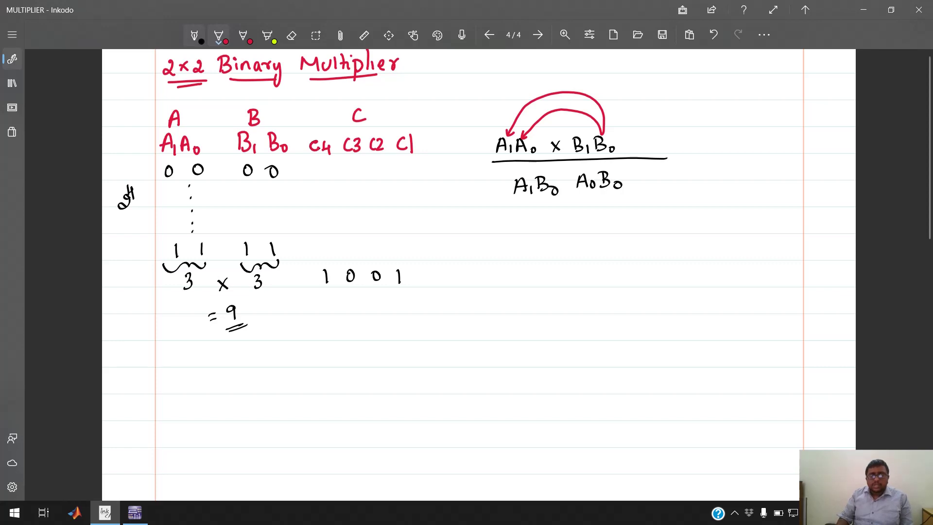
pyautogui.moveTo(600, 209); pyautogui.dragTo(611, 223)
pyautogui.moveTo(610, 209); pyautogui.dragTo(599, 222)
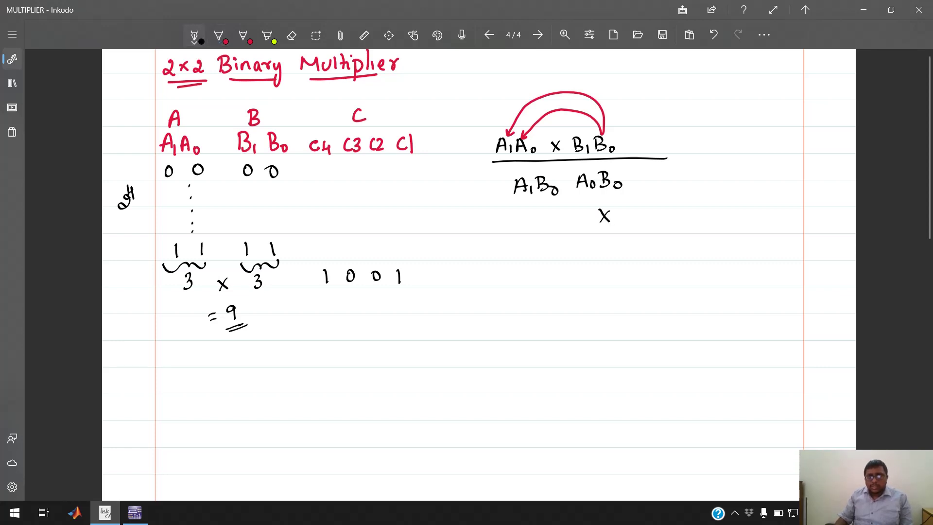
pyautogui.moveTo(529, 209); pyautogui.dragTo(525, 224)
pyautogui.moveTo(530, 208); pyautogui.dragTo(533, 217)
pyautogui.moveTo(539, 218); pyautogui.dragTo(563, 226)
pyautogui.moveTo(484, 213)
pyautogui.mouseDown()
pyautogui.moveTo(481, 229)
pyautogui.moveTo(491, 228)
pyautogui.mouseUp()
pyautogui.moveTo(482, 222); pyautogui.dragTo(495, 230)
pyautogui.moveTo(499, 226)
pyautogui.mouseDown()
pyautogui.moveTo(503, 211)
pyautogui.moveTo(502, 228)
pyautogui.mouseUp()
# - Rule two lines for the result row and mark the rightmost column with a down arrow to C1
pyautogui.moveTo(511, 217)
pyautogui.mouseDown()
pyautogui.moveTo(511, 228)
pyautogui.moveTo(644, 237)
pyautogui.mouseUp()
pyautogui.moveTo(476, 282); pyautogui.dragTo(643, 280)
pyautogui.moveTo(596, 226); pyautogui.dragTo(598, 250)
pyautogui.moveTo(593, 244)
pyautogui.mouseDown()
pyautogui.moveTo(599, 253)
pyautogui.moveTo(605, 243)
pyautogui.moveTo(602, 269)
pyautogui.mouseUp()
pyautogui.moveTo(613, 260); pyautogui.dragTo(612, 269)
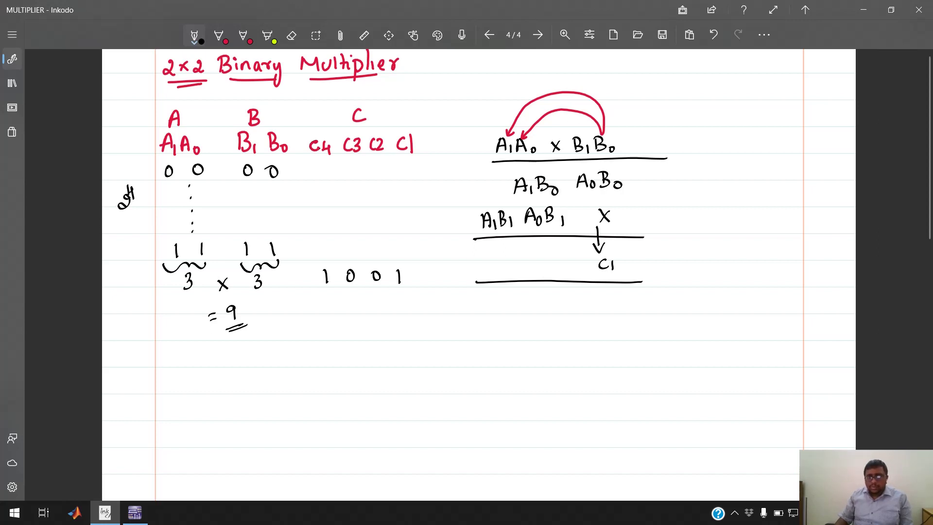
# - Complete the result row with C2, C3 and C4, and draw a carry arrow above A1B1
pyautogui.moveTo(552, 247)
pyautogui.mouseDown()
pyautogui.moveTo(555, 259)
pyautogui.moveTo(567, 257)
pyautogui.mouseUp()
pyautogui.moveTo(494, 178); pyautogui.dragTo(493, 198)
pyautogui.moveTo(505, 247); pyautogui.dragTo(506, 261)
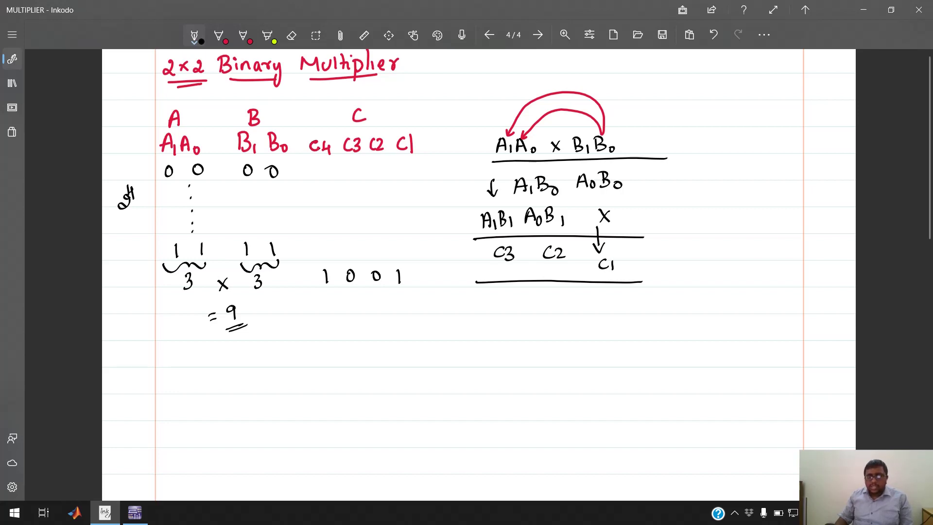
pyautogui.moveTo(469, 249)
pyautogui.mouseDown()
pyautogui.moveTo(466, 261)
pyautogui.moveTo(475, 265)
pyautogui.mouseUp()
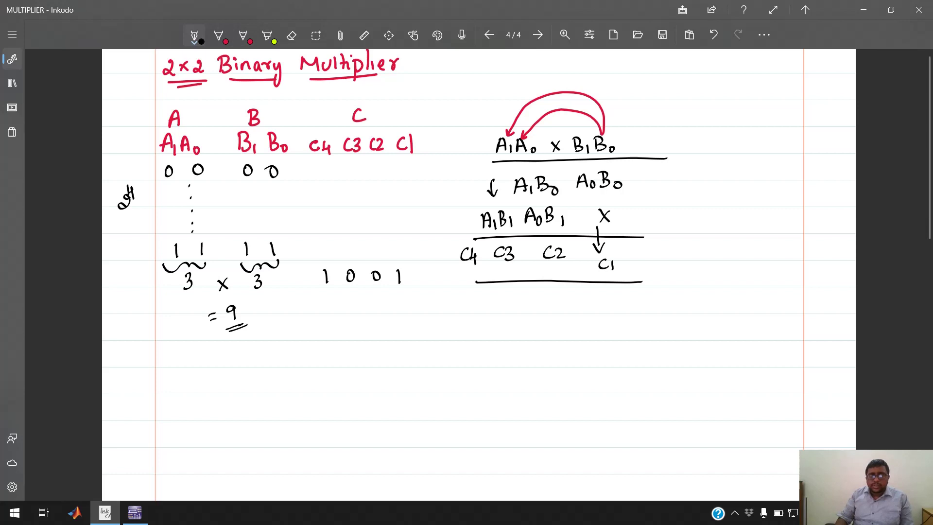
# - Change the ballpoint colour to green and write the decimal example 23 × 23
pyautogui.click(219, 35)
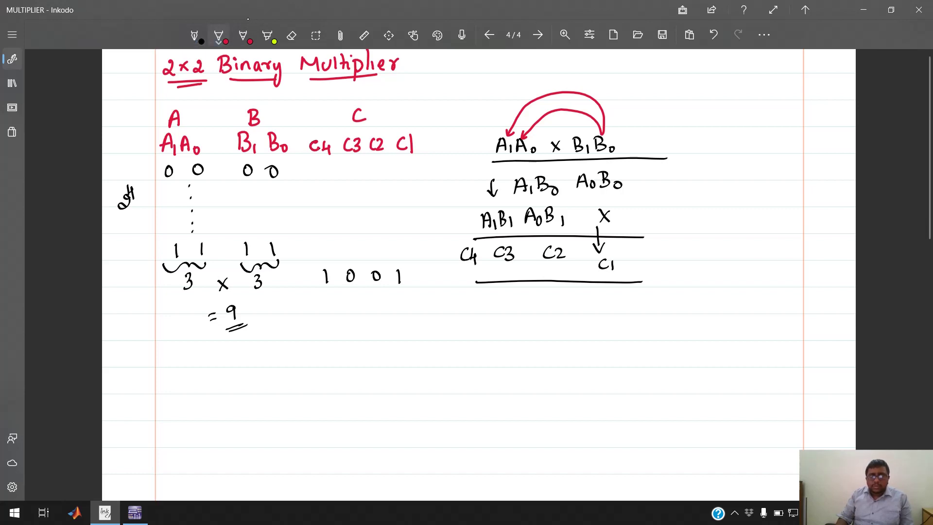
pyautogui.click(219, 35)
pyautogui.click(232, 155)
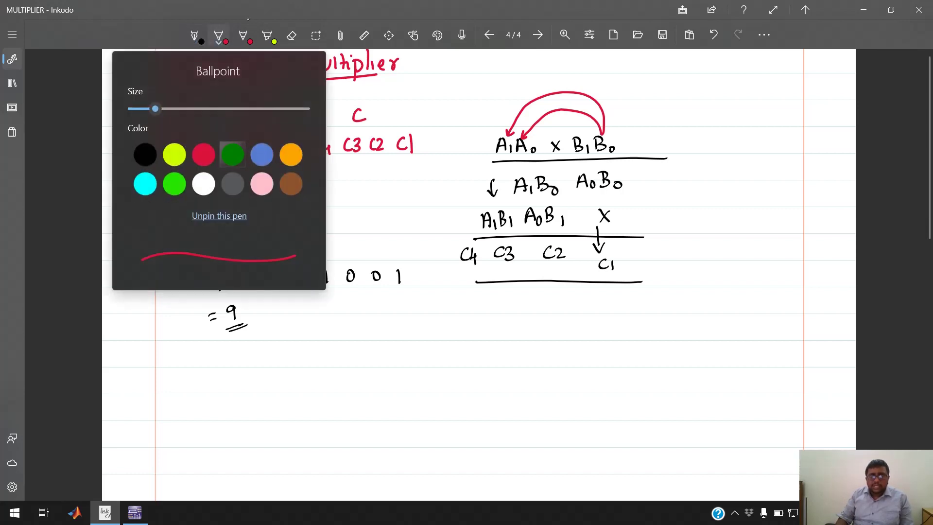
pyautogui.press('Escape')
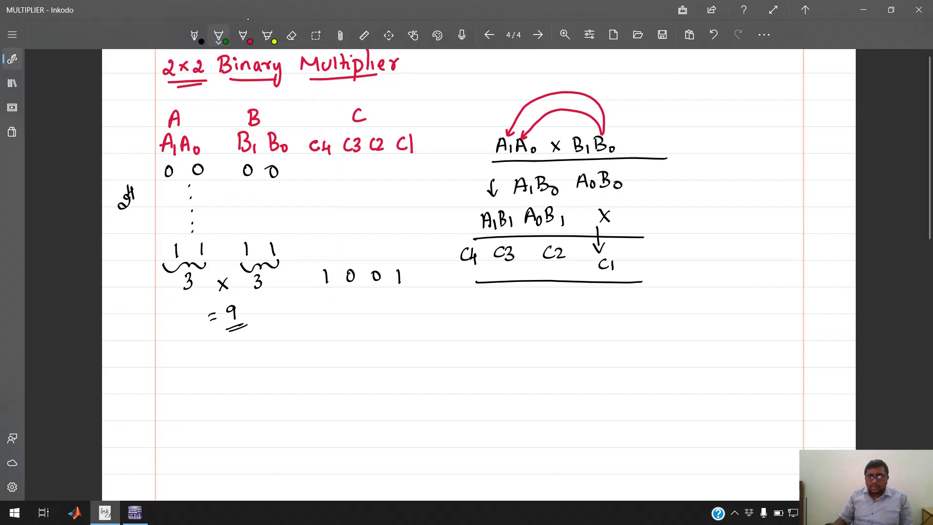
pyautogui.moveTo(715, 167); pyautogui.dragTo(727, 178)
pyautogui.moveTo(733, 165); pyautogui.dragTo(734, 178)
pyautogui.moveTo(747, 166); pyautogui.dragTo(759, 178)
pyautogui.moveTo(759, 166)
pyautogui.mouseDown()
pyautogui.moveTo(748, 178)
pyautogui.moveTo(785, 178)
pyautogui.mouseUp()
# - Work out 23 × 23 with rows 69 and 46X, a carry of 1 and the result 0529, ruling the lines
pyautogui.moveTo(716, 190)
pyautogui.mouseDown()
pyautogui.moveTo(796, 191)
pyautogui.moveTo(767, 214)
pyautogui.moveTo(769, 225)
pyautogui.moveTo(737, 229)
pyautogui.moveTo(778, 254)
pyautogui.moveTo(762, 257)
pyautogui.mouseUp()
pyautogui.moveTo(744, 240)
pyautogui.mouseDown()
pyautogui.moveTo(738, 259)
pyautogui.moveTo(711, 255)
pyautogui.mouseUp()
pyautogui.moveTo(707, 246)
pyautogui.mouseDown()
pyautogui.moveTo(707, 260)
pyautogui.moveTo(778, 264)
pyautogui.moveTo(771, 294)
pyautogui.moveTo(754, 295)
pyautogui.mouseUp()
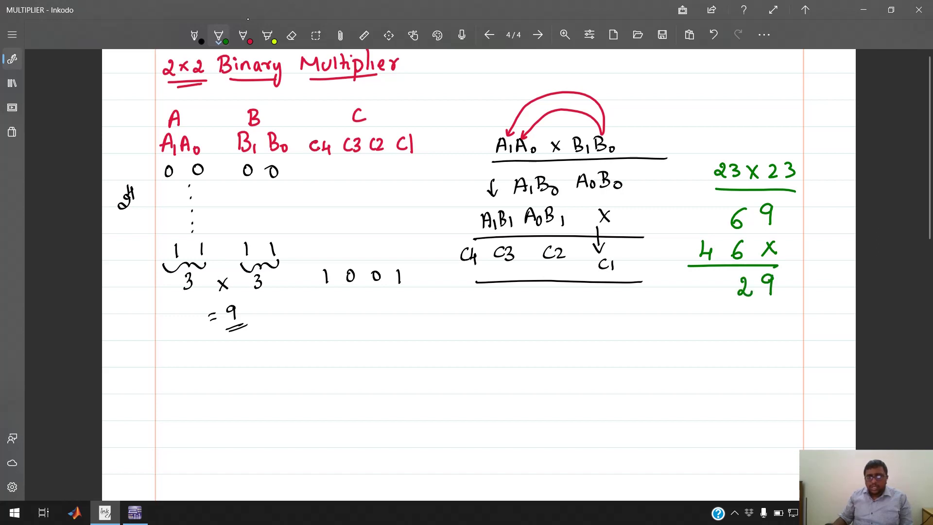
pyautogui.moveTo(711, 204); pyautogui.dragTo(710, 218)
pyautogui.moveTo(714, 278)
pyautogui.mouseDown()
pyautogui.moveTo(716, 296)
pyautogui.moveTo(730, 276)
pyautogui.moveTo(687, 283)
pyautogui.moveTo(755, 313)
pyautogui.moveTo(796, 314)
pyautogui.moveTo(778, 326)
pyautogui.mouseUp()
# - Label the digits of 0529 from right to left as C1, C2, C3 and C4 with down arrows
pyautogui.moveTo(785, 338); pyautogui.dragTo(793, 345)
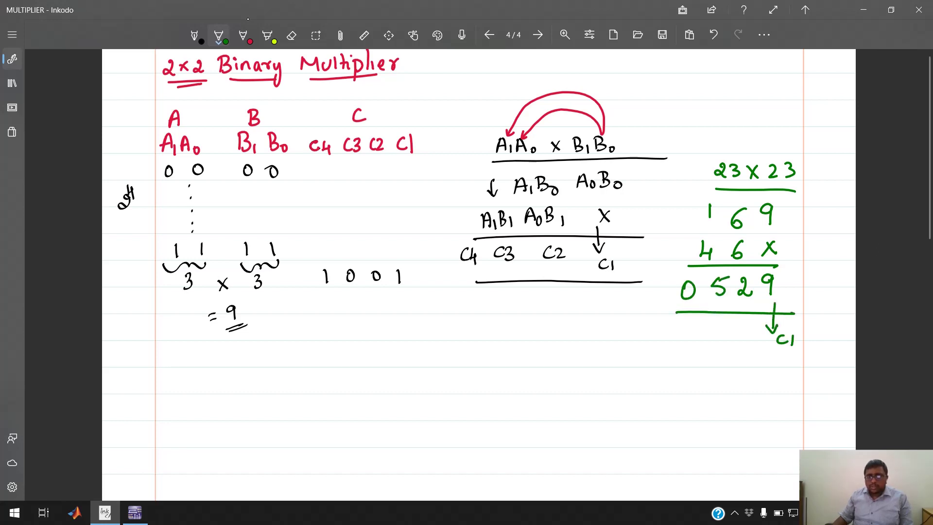
pyautogui.moveTo(747, 301)
pyautogui.mouseDown()
pyautogui.moveTo(749, 338)
pyautogui.moveTo(762, 339)
pyautogui.mouseUp()
pyautogui.moveTo(725, 298); pyautogui.dragTo(724, 324)
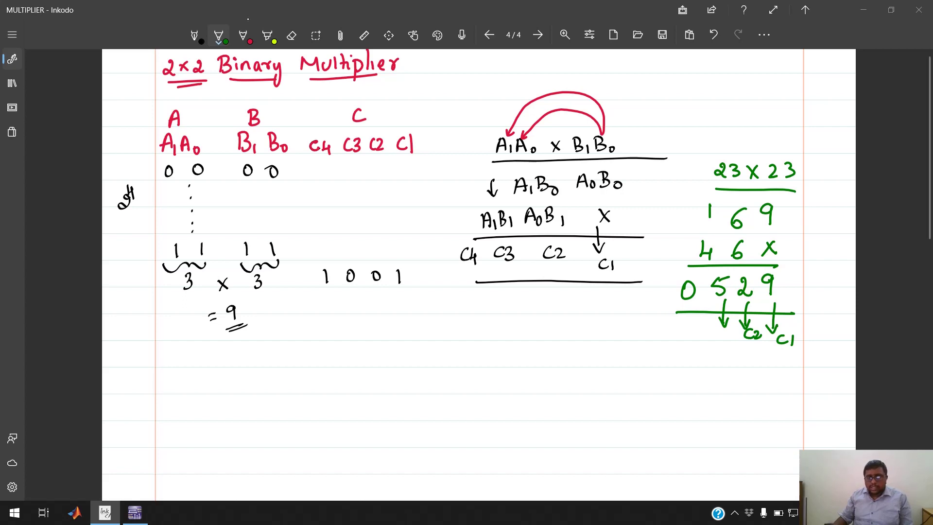
pyautogui.moveTo(725, 331); pyautogui.dragTo(727, 342)
pyautogui.moveTo(690, 303)
pyautogui.mouseDown()
pyautogui.moveTo(687, 344)
pyautogui.moveTo(700, 345)
pyautogui.mouseUp()
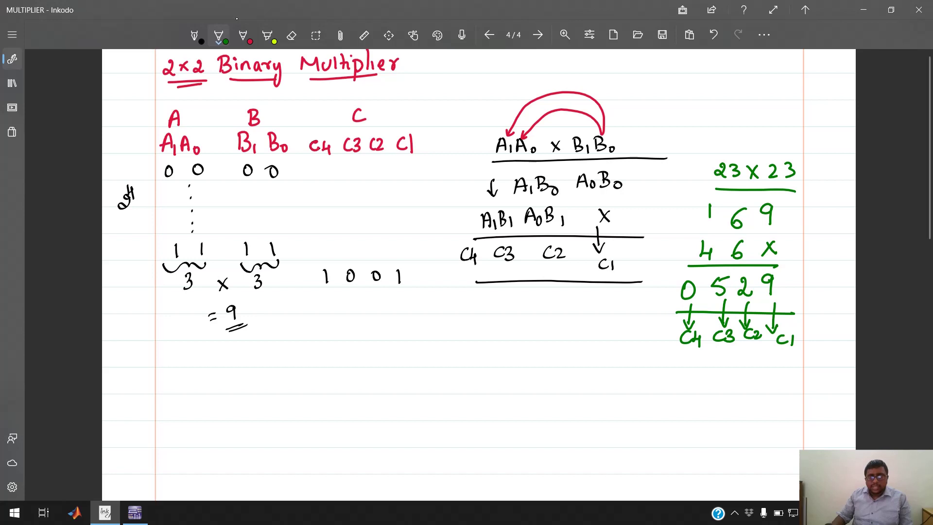
# - Underline the four partial products in green and write "AND – 4" below the result row
pyautogui.moveTo(587, 194); pyautogui.dragTo(617, 193)
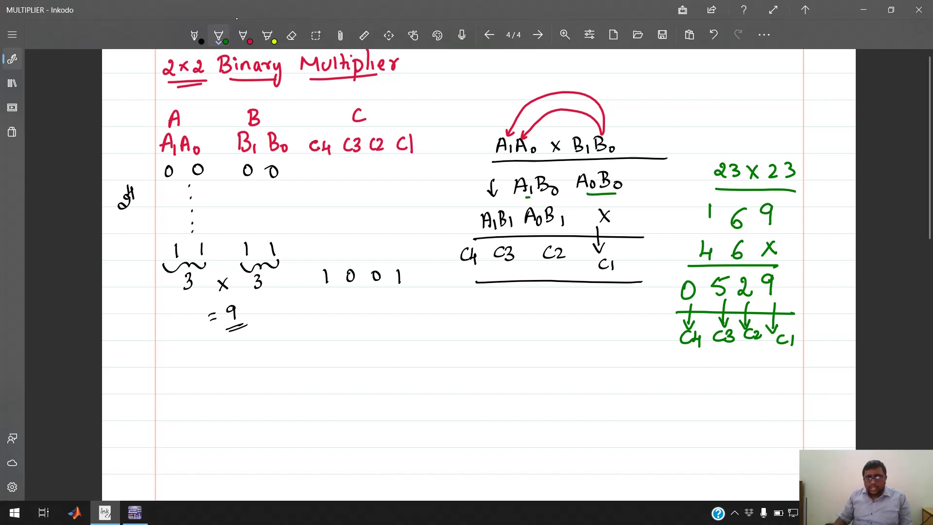
pyautogui.moveTo(527, 198)
pyautogui.mouseDown()
pyautogui.moveTo(545, 196)
pyautogui.moveTo(554, 226)
pyautogui.mouseUp()
pyautogui.moveTo(493, 232); pyautogui.dragTo(506, 230)
pyautogui.moveTo(460, 318); pyautogui.dragTo(454, 338)
pyautogui.moveTo(460, 317)
pyautogui.mouseDown()
pyautogui.moveTo(468, 335)
pyautogui.moveTo(489, 317)
pyautogui.moveTo(493, 336)
pyautogui.mouseUp()
pyautogui.moveTo(493, 318)
pyautogui.mouseDown()
pyautogui.moveTo(494, 334)
pyautogui.moveTo(564, 331)
pyautogui.mouseUp()
pyautogui.moveTo(561, 324); pyautogui.dragTo(563, 343)
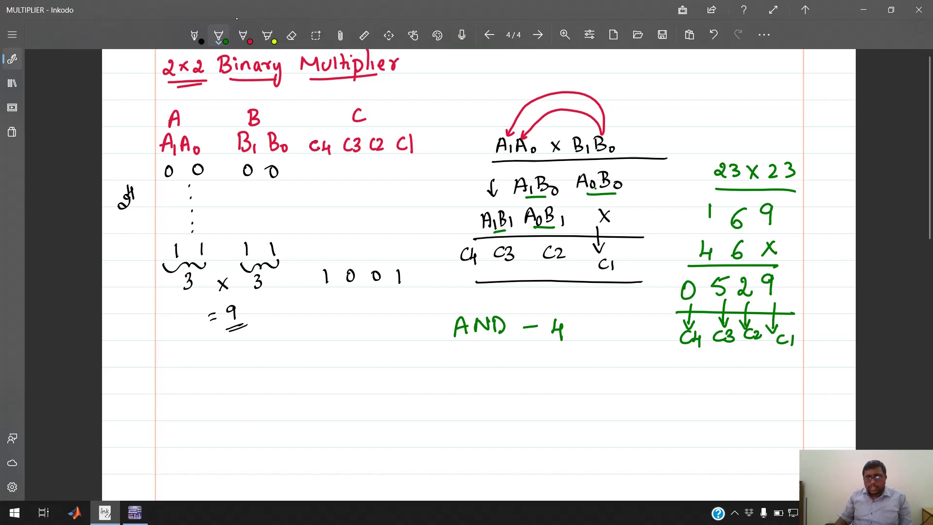
# - Box A1B0 and A0B1 together in green and write "H.A –" under the AND count
pyautogui.moveTo(514, 173); pyautogui.dragTo(512, 236)
pyautogui.hotkey('ctrl', 'z')
pyautogui.moveTo(514, 171)
pyautogui.mouseDown()
pyautogui.moveTo(573, 173)
pyautogui.moveTo(566, 234)
pyautogui.moveTo(523, 233)
pyautogui.moveTo(514, 172)
pyautogui.mouseUp()
pyautogui.moveTo(470, 349); pyautogui.dragTo(478, 367)
pyautogui.moveTo(471, 359); pyautogui.dragTo(507, 366)
pyautogui.click(487, 360)
pyautogui.moveTo(497, 359); pyautogui.dragTo(538, 355)
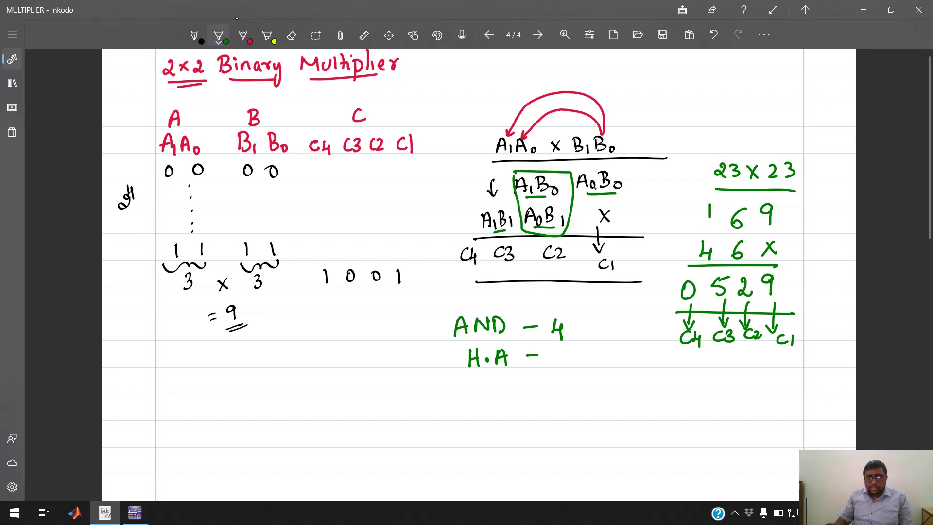
# - Box the carry arrow and A1B1 column in green and label both boxed columns "H.A"
pyautogui.moveTo(537, 162)
pyautogui.mouseDown()
pyautogui.moveTo(537, 171)
pyautogui.moveTo(568, 171)
pyautogui.mouseUp()
pyautogui.click(555, 167)
pyautogui.moveTo(477, 177); pyautogui.dragTo(477, 235)
pyautogui.moveTo(477, 174)
pyautogui.mouseDown()
pyautogui.moveTo(512, 174)
pyautogui.moveTo(518, 218)
pyautogui.moveTo(498, 238)
pyautogui.moveTo(485, 173)
pyautogui.mouseUp()
pyautogui.moveTo(476, 170); pyautogui.dragTo(503, 173)
pyautogui.click(488, 169)
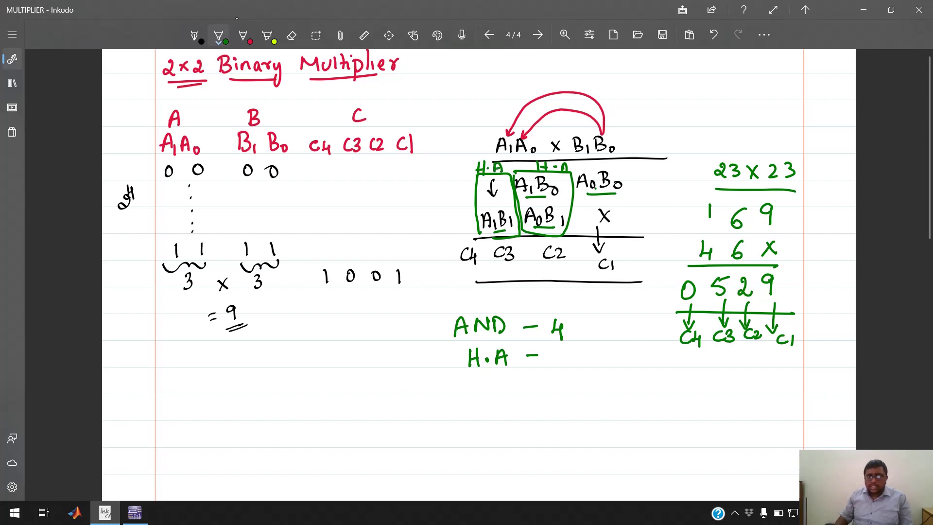
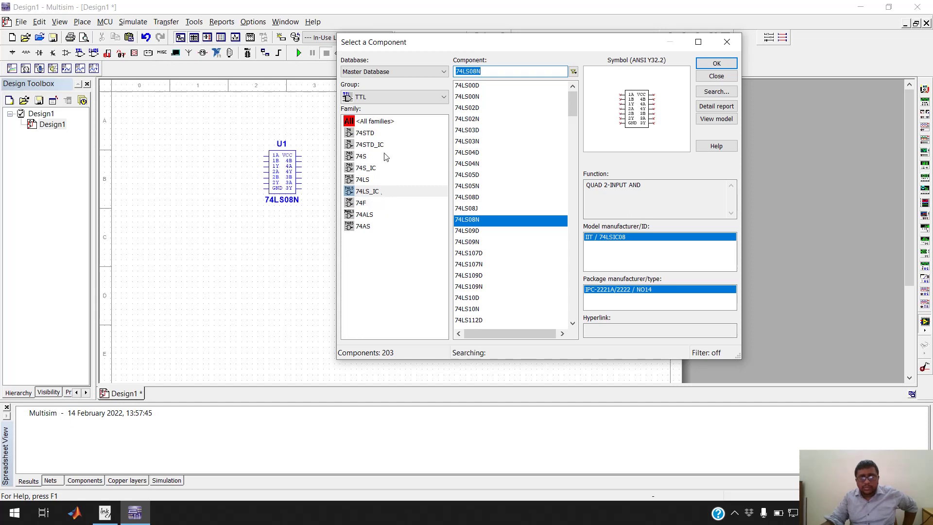
# - Find "half" in the Misc Digital component group and place a HALF_ADDER on the schematic
pyautogui.click(381, 97)
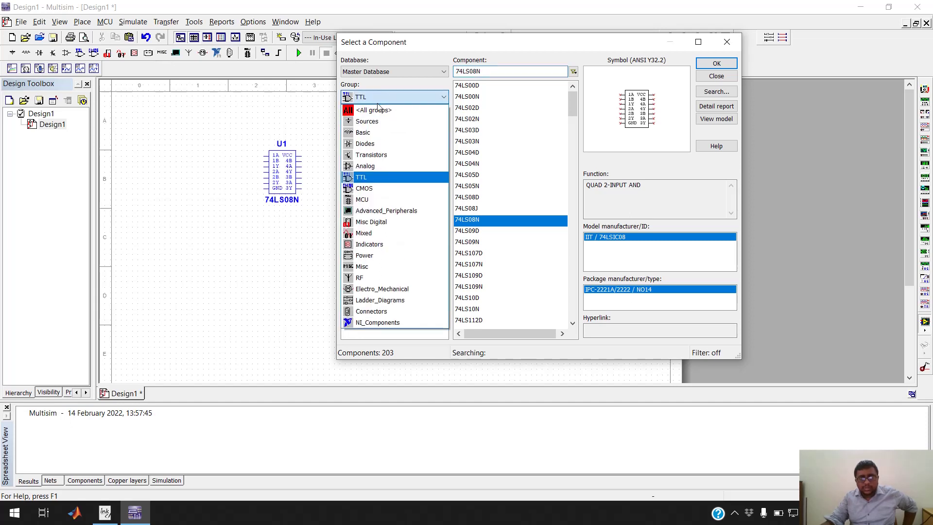
pyautogui.click(369, 224)
pyautogui.click(490, 71)
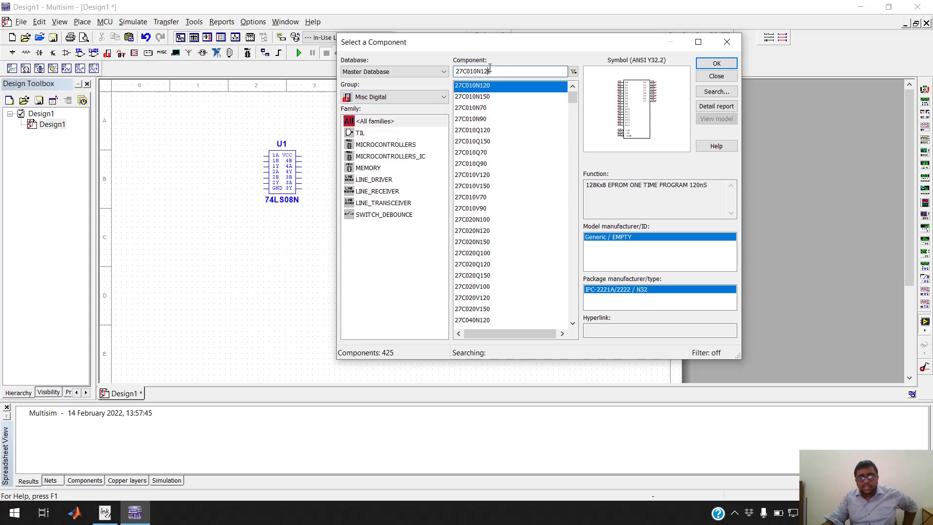
pyautogui.doubleClick(490, 71)
pyautogui.write('half')
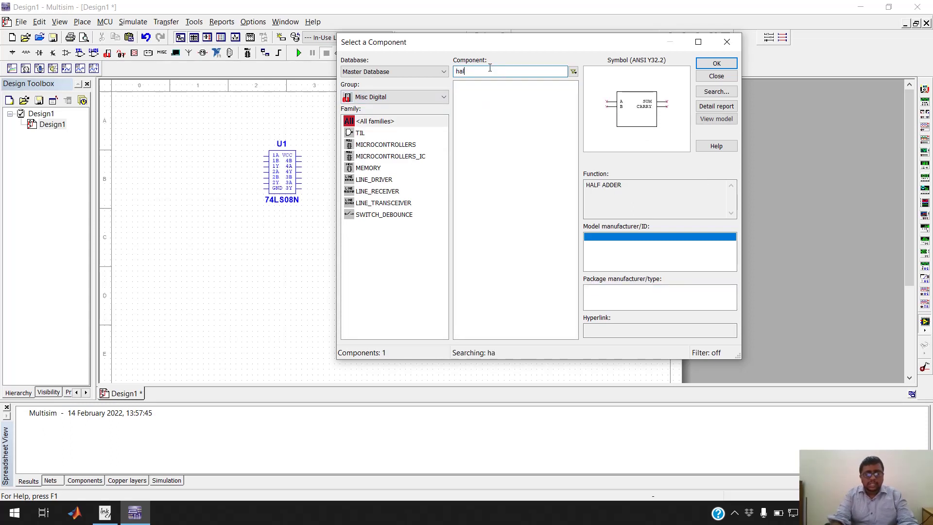
pyautogui.click(717, 64)
pyautogui.press('Escape')
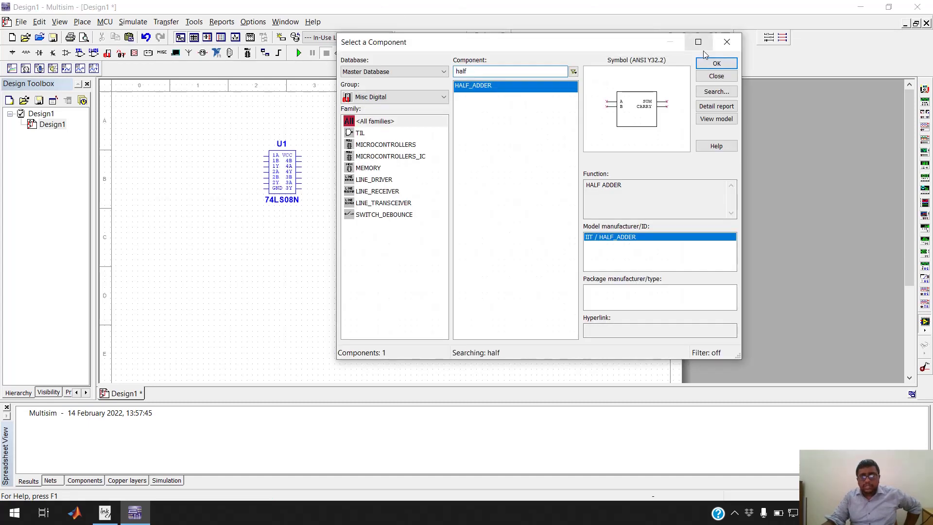
pyautogui.click(702, 64)
pyautogui.click(406, 235)
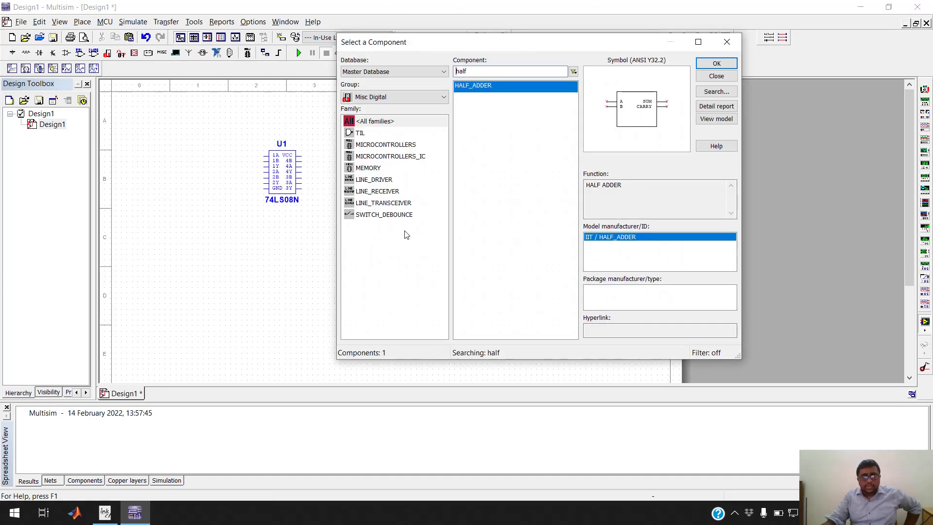
# - Place four INTERACTIVE_DIGITAL_CONSTANT components from the Sources group's DIGITAL_SOURCES family in a column to the left of the 74LS08N
pyautogui.click(401, 96)
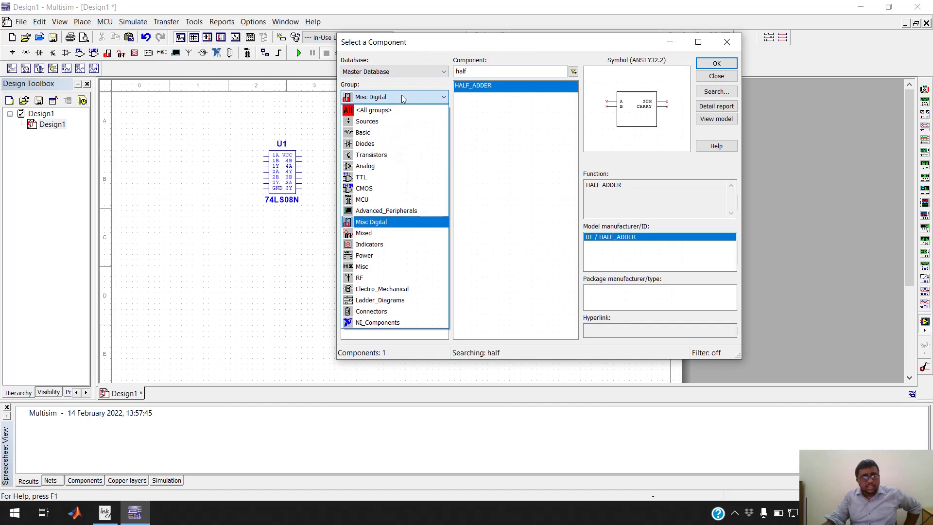
pyautogui.click(373, 122)
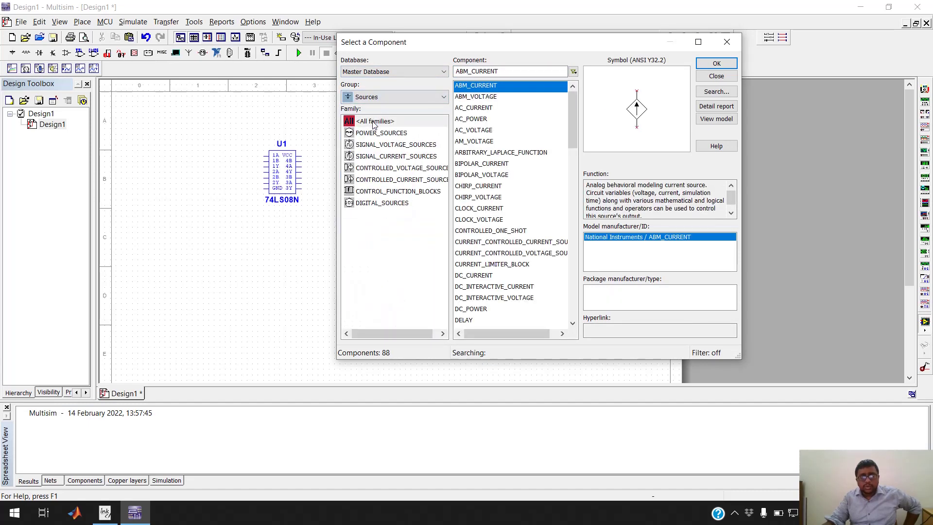
pyautogui.click(376, 204)
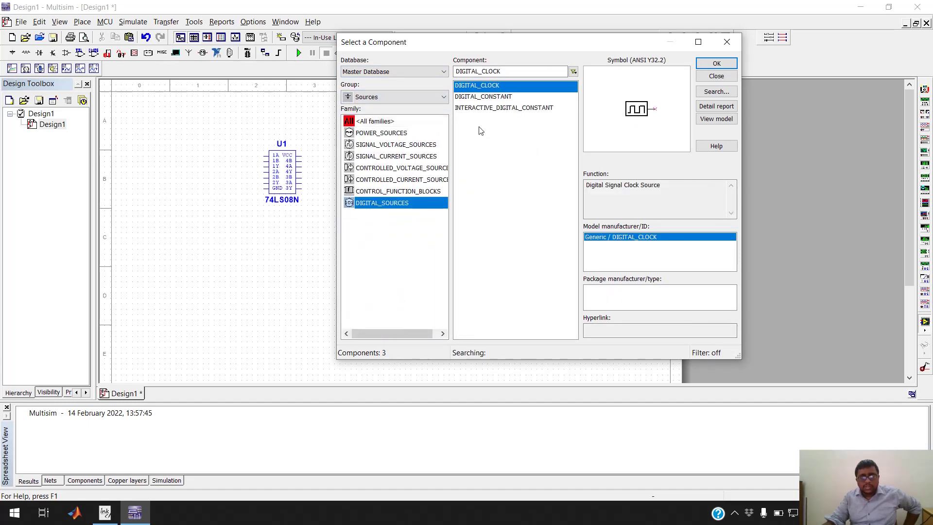
pyautogui.click(491, 108)
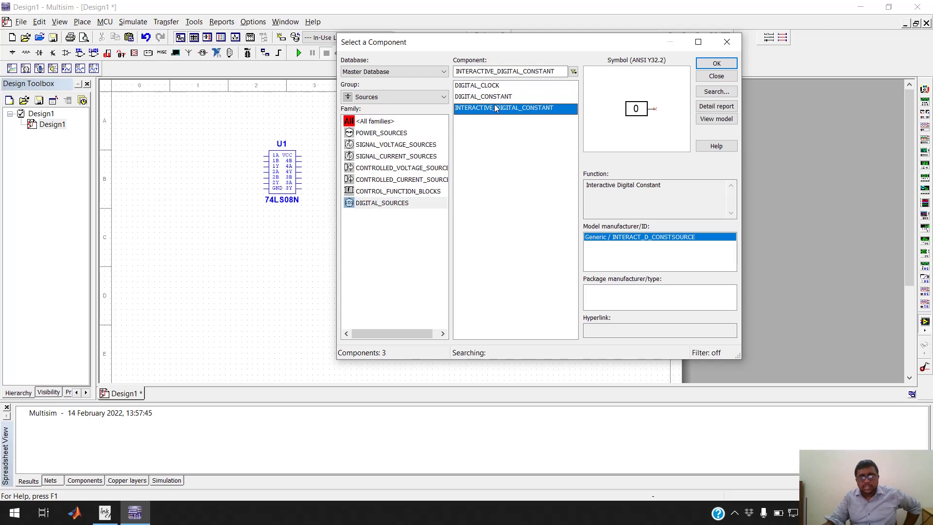
pyautogui.click(717, 63)
pyautogui.click(161, 138)
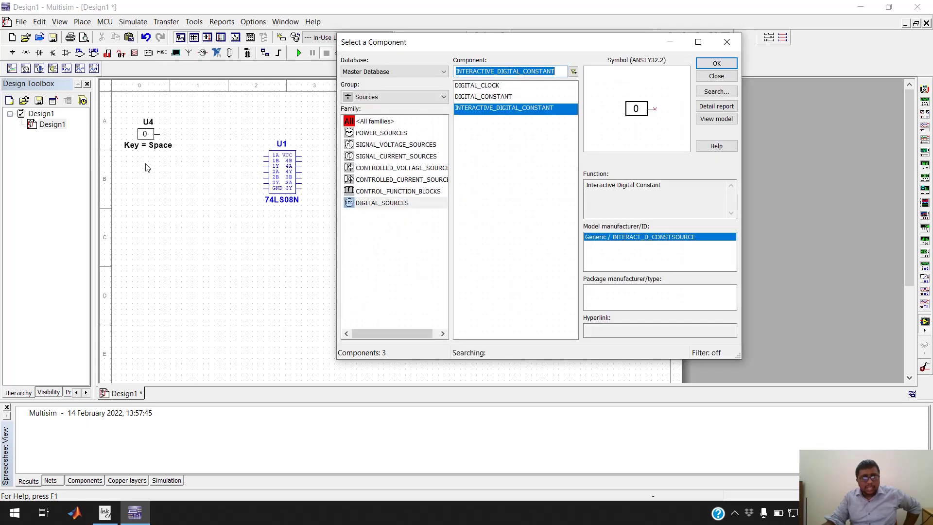
pyautogui.click(716, 63)
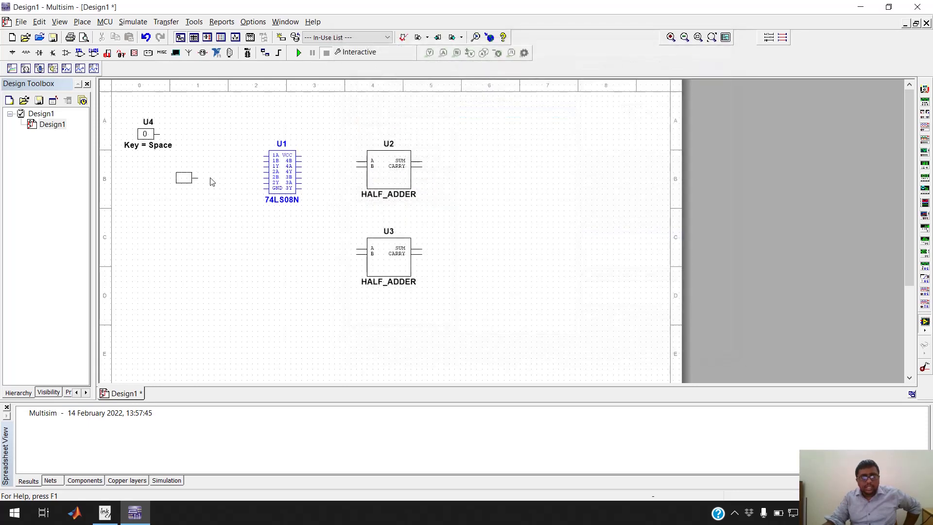
pyautogui.click(155, 175)
pyautogui.click(716, 63)
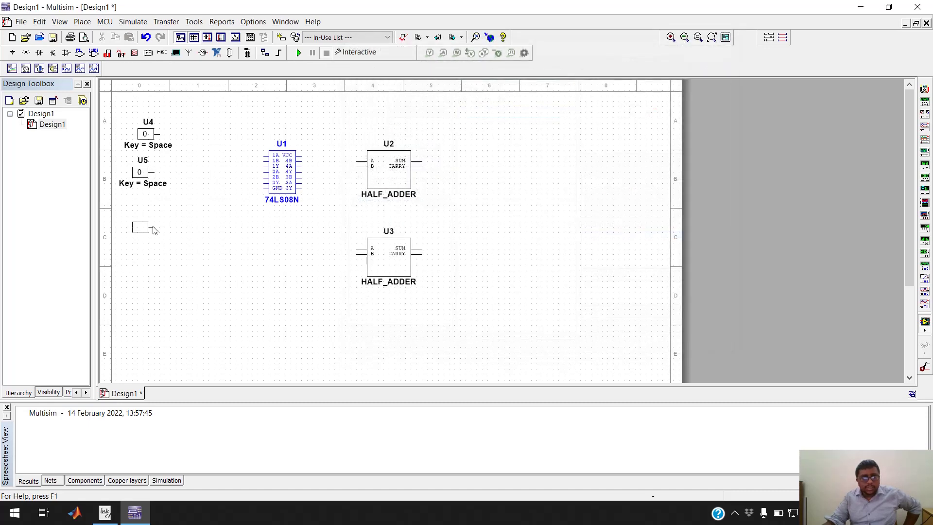
pyautogui.click(154, 230)
pyautogui.click(700, 65)
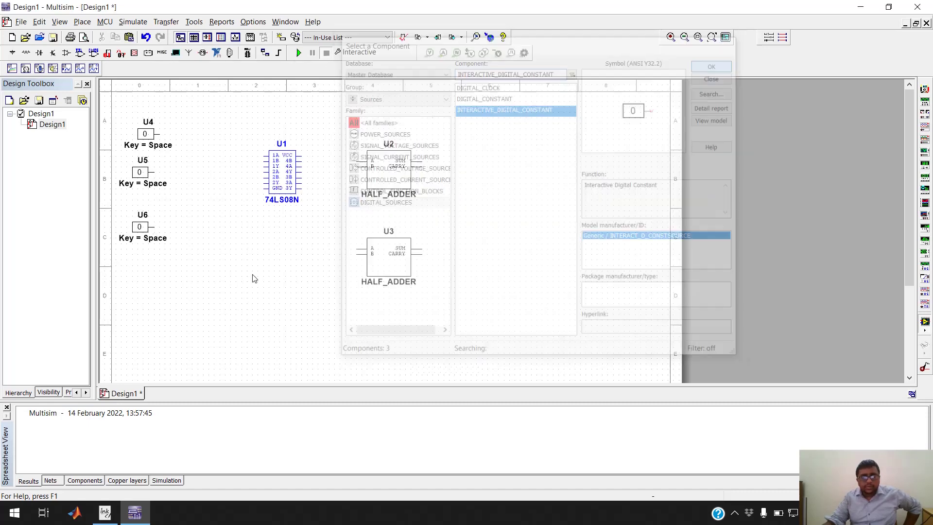
pyautogui.click(148, 273)
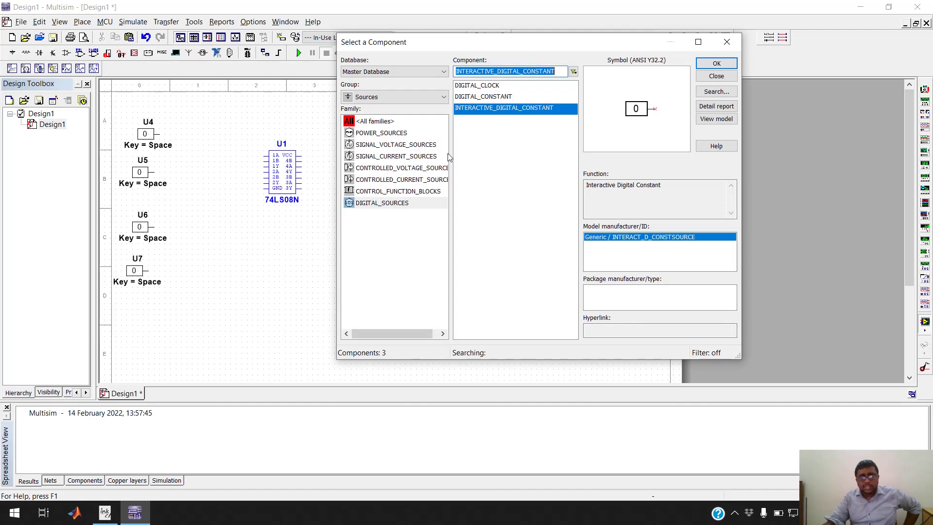
# - Place a VCC supply above the 74LS08N and a GROUND to its lower left, both from the POWER_SOURCES family
pyautogui.click(374, 99)
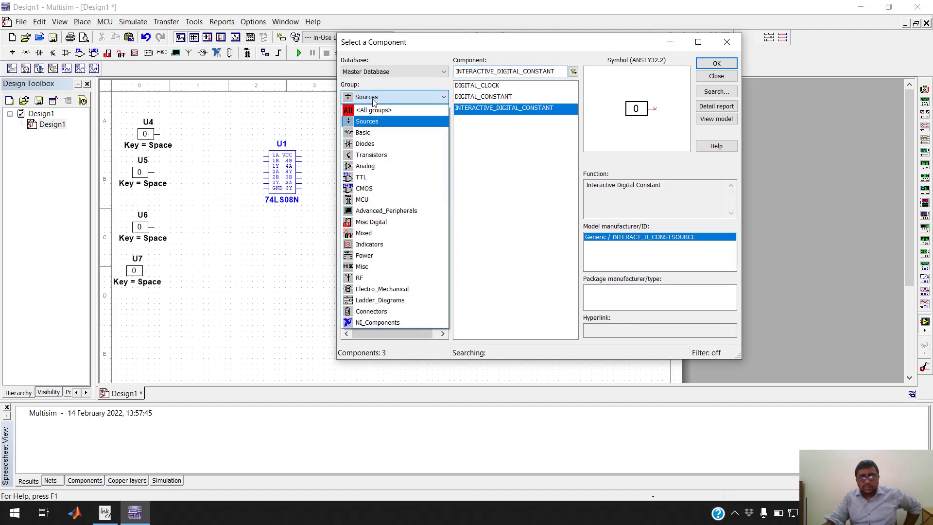
pyautogui.click(374, 121)
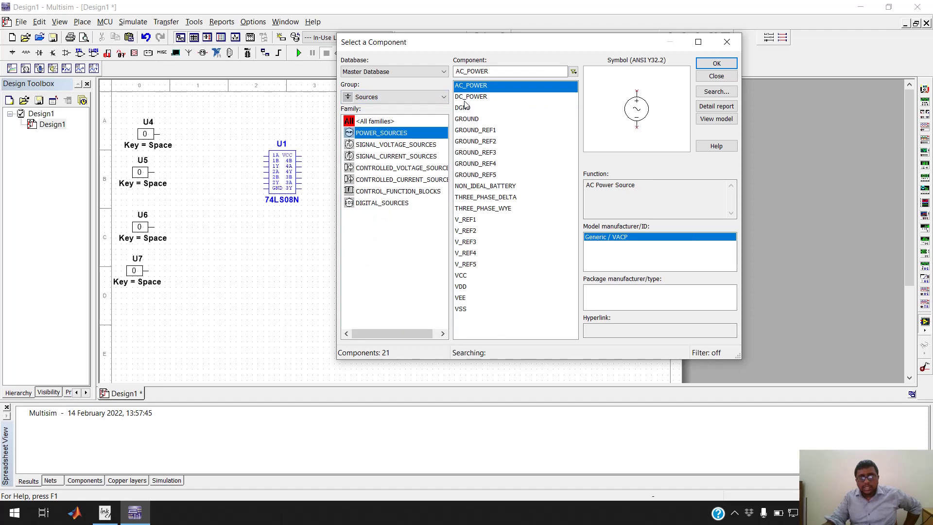
pyautogui.click(463, 275)
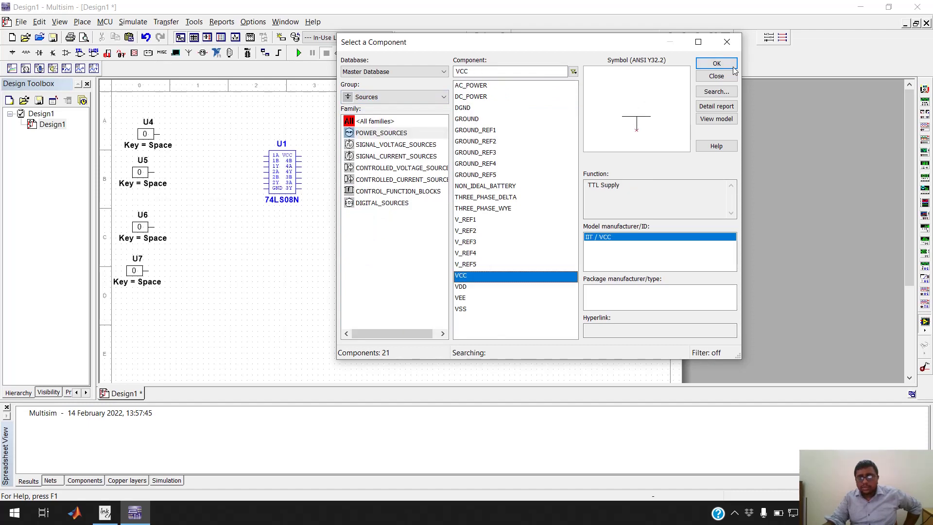
pyautogui.click(716, 64)
pyautogui.click(308, 140)
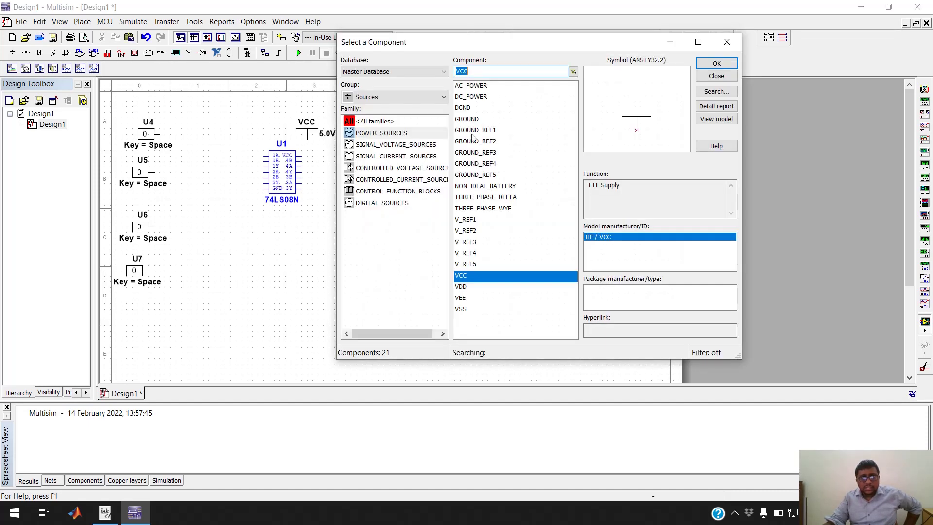
pyautogui.click(465, 119)
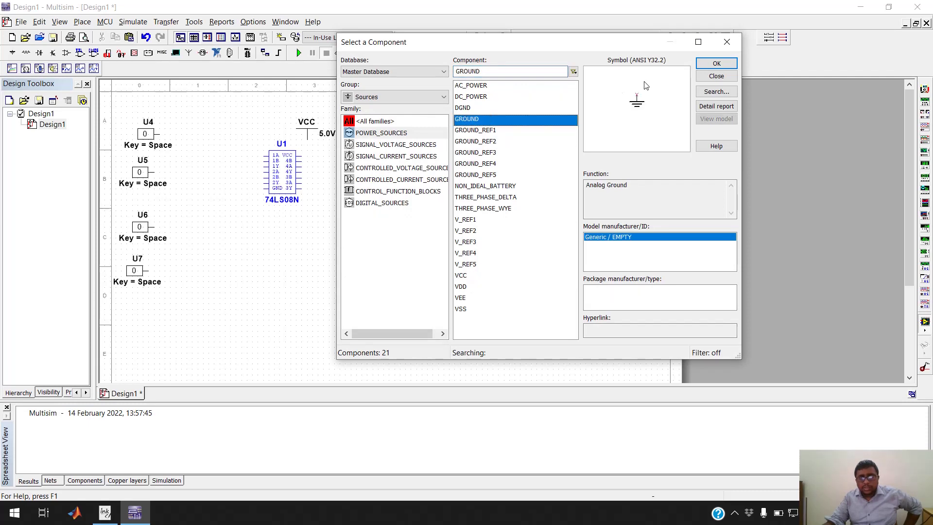
pyautogui.click(717, 63)
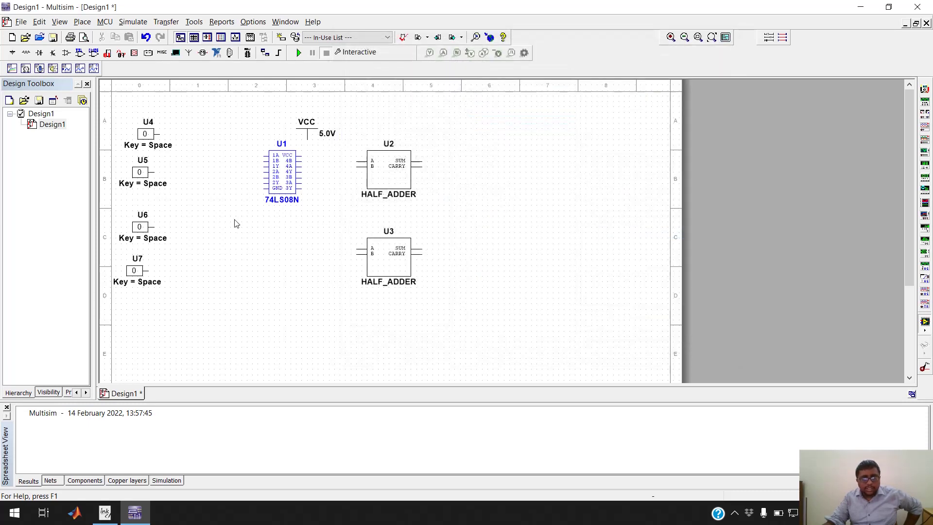
pyautogui.click(236, 223)
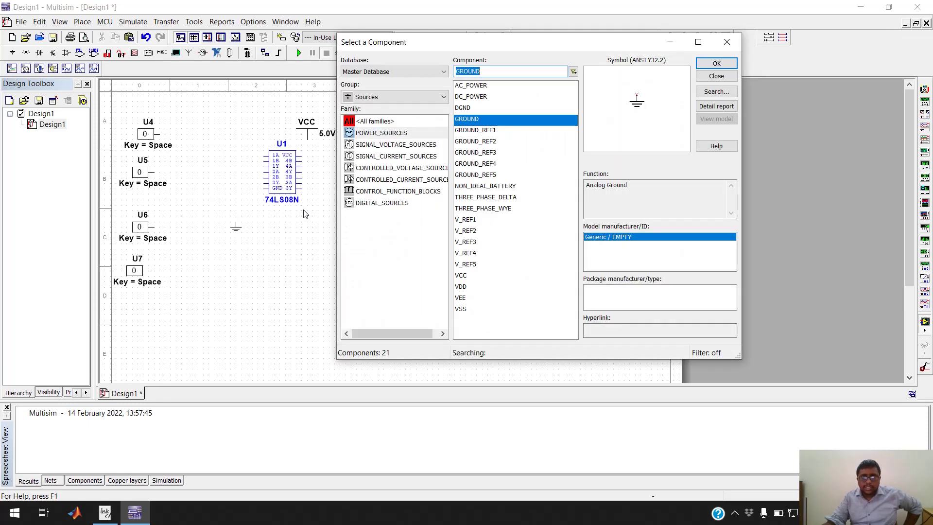
# - Place three DCD_HEX displays from the Indicators group to the right of the half adders and finish adding components
pyautogui.click(373, 97)
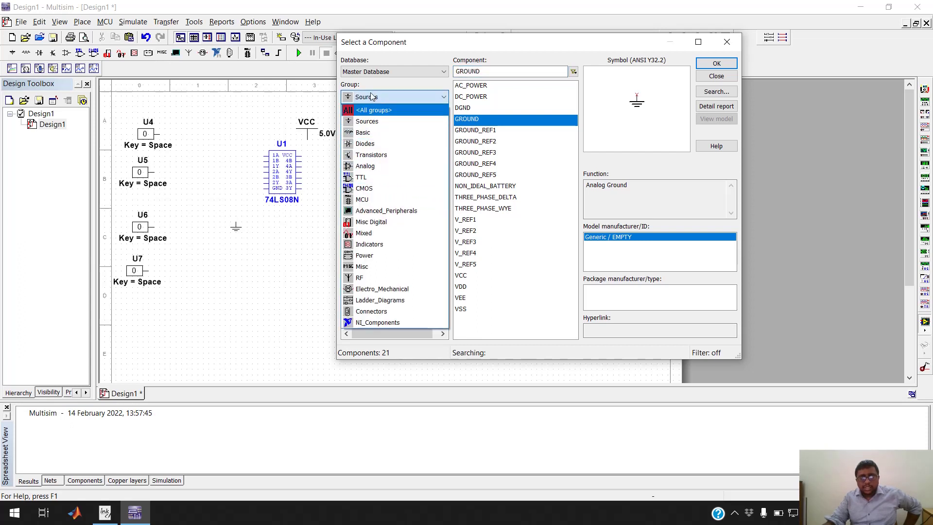
pyautogui.click(369, 246)
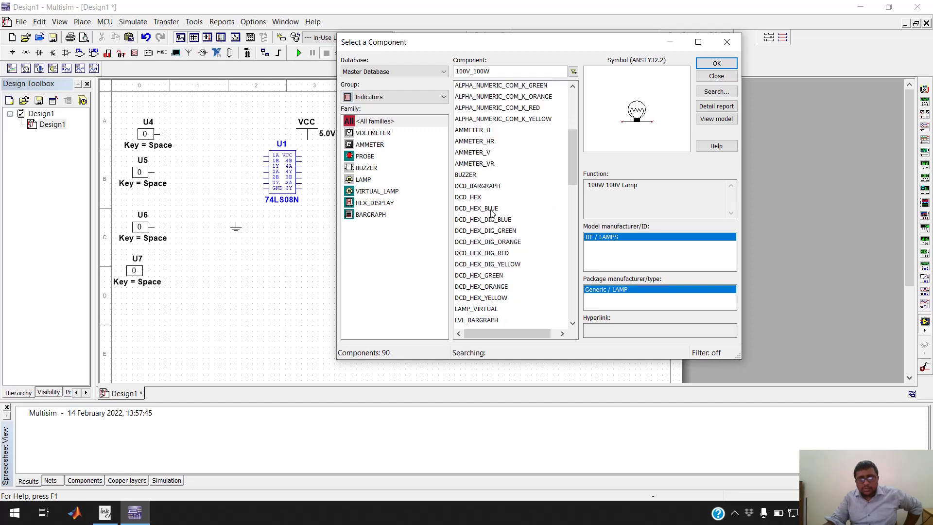
pyautogui.click(470, 198)
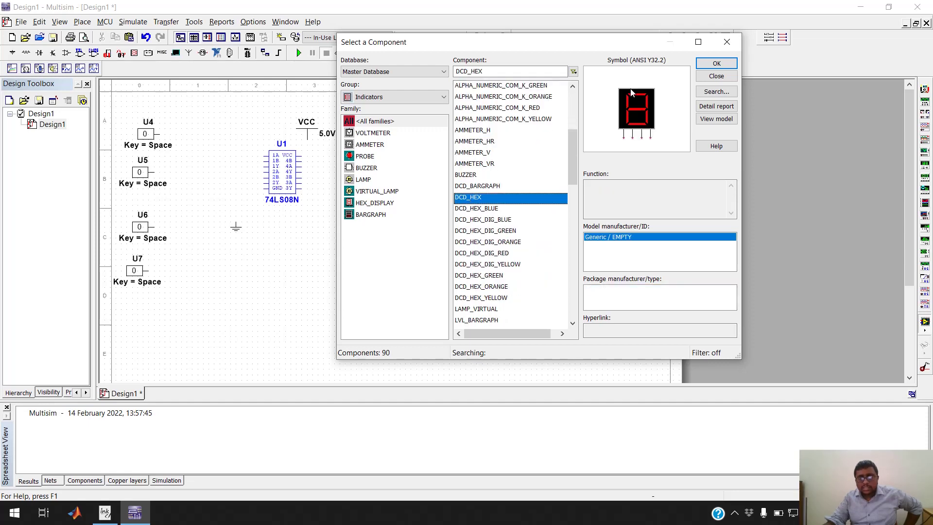
pyautogui.click(716, 64)
pyautogui.click(517, 169)
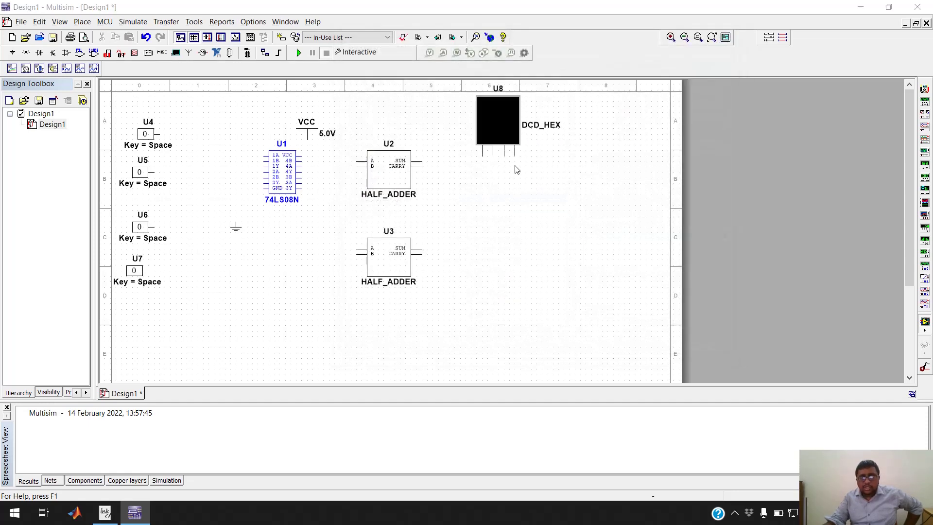
pyautogui.click(715, 63)
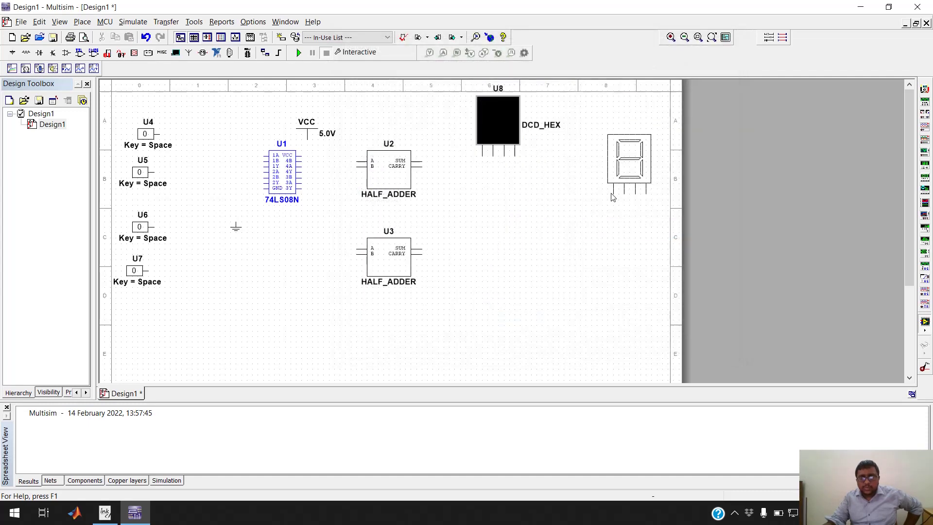
pyautogui.click(612, 197)
pyautogui.click(715, 64)
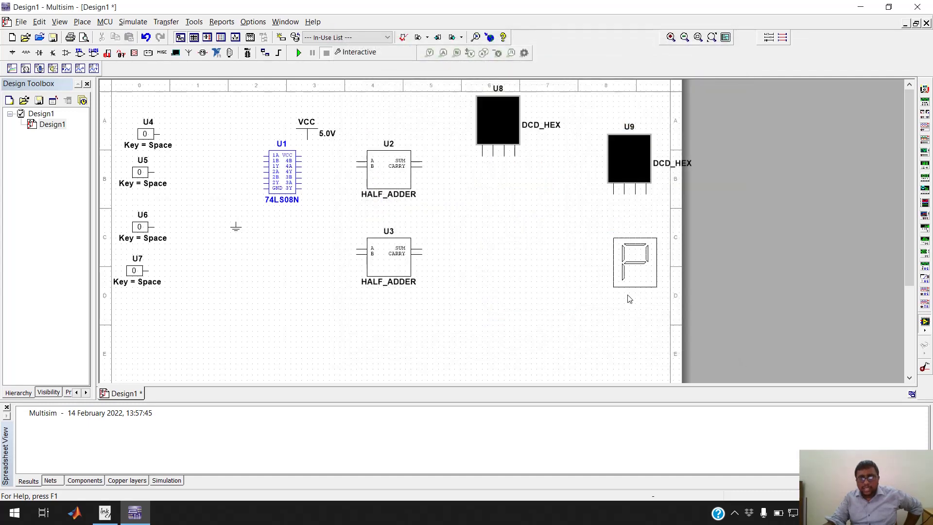
pyautogui.press('Escape')
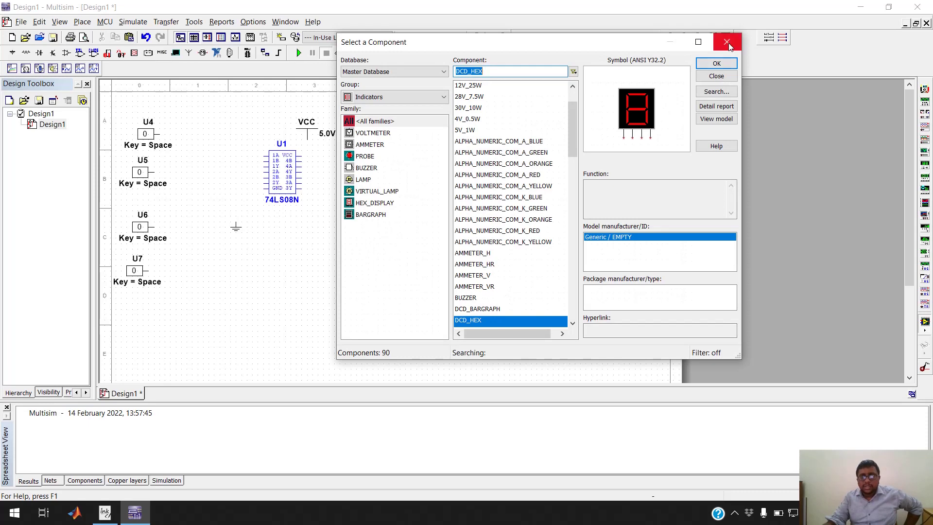
pyautogui.click(727, 43)
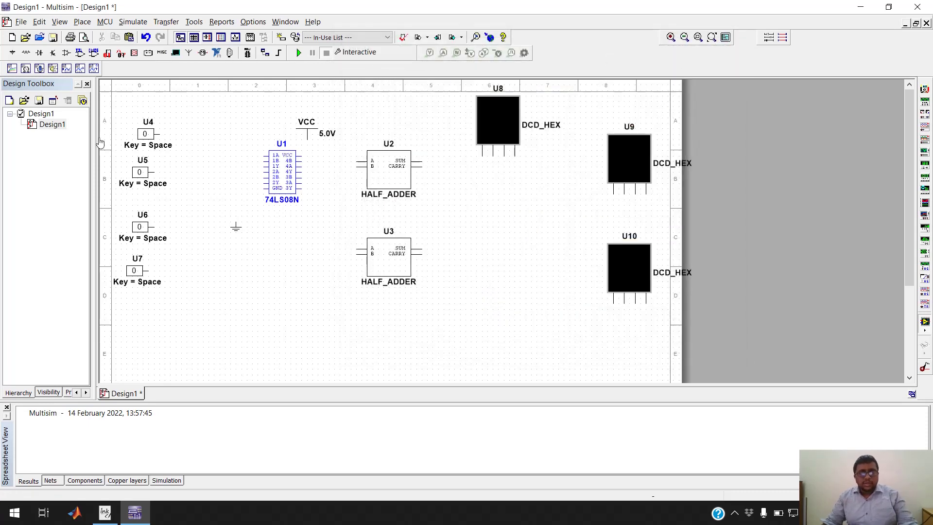
# - Check the operand names in the handwritten notes, and set the RefDes of digital constant U4 to a1 and U5 to a0
pyautogui.scroll(1, 115, 153)
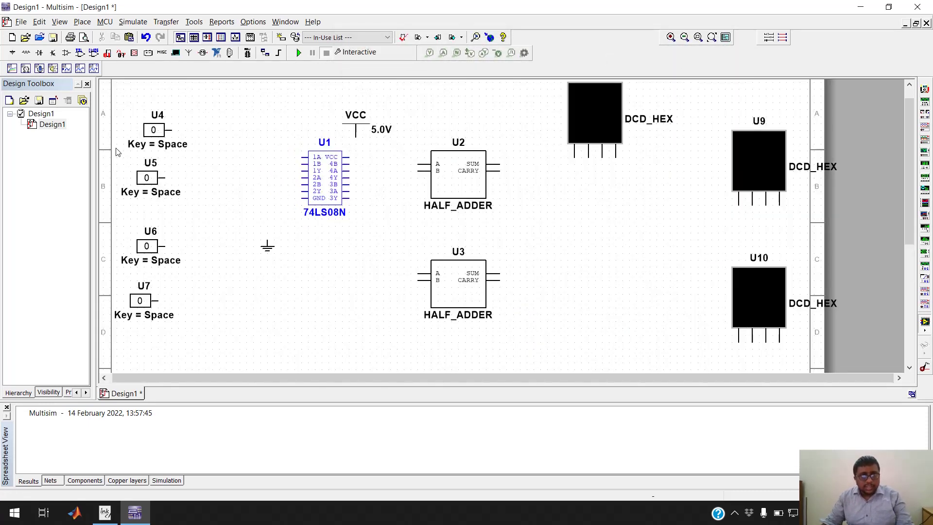
pyautogui.scroll(1, 116, 153)
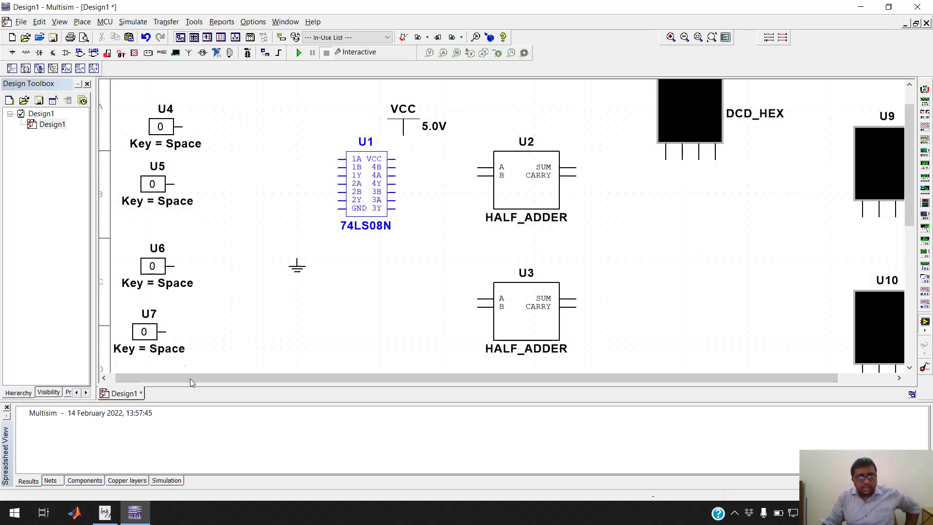
pyautogui.hotkey('alt', 'Tab')
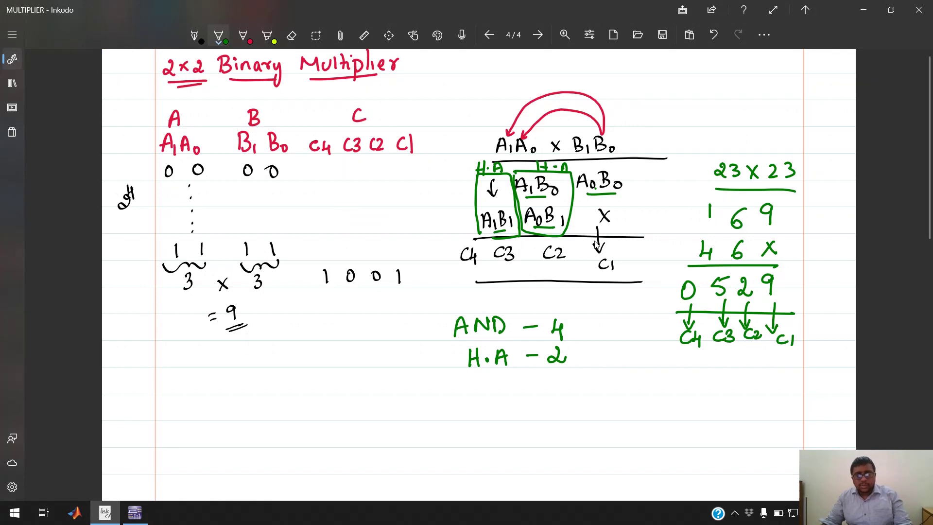
pyautogui.hotkey('alt', 'Tab')
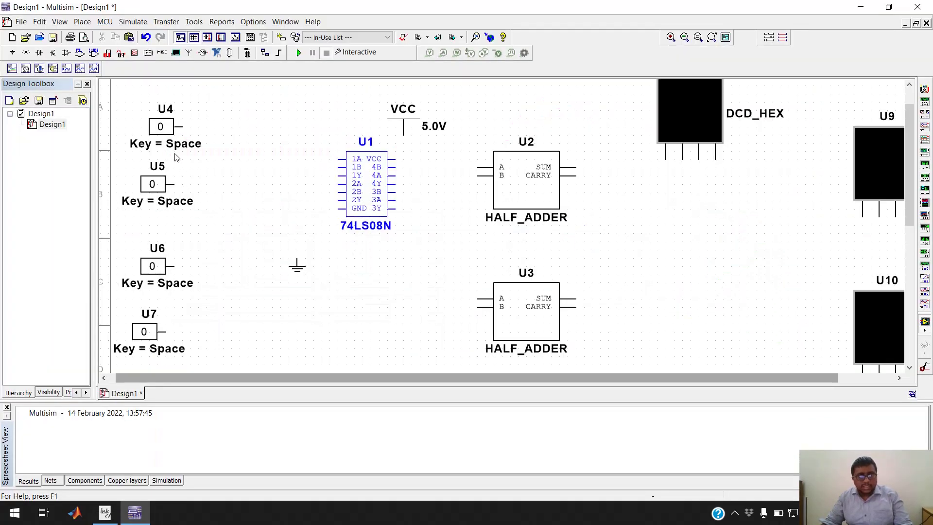
pyautogui.doubleClick(163, 115)
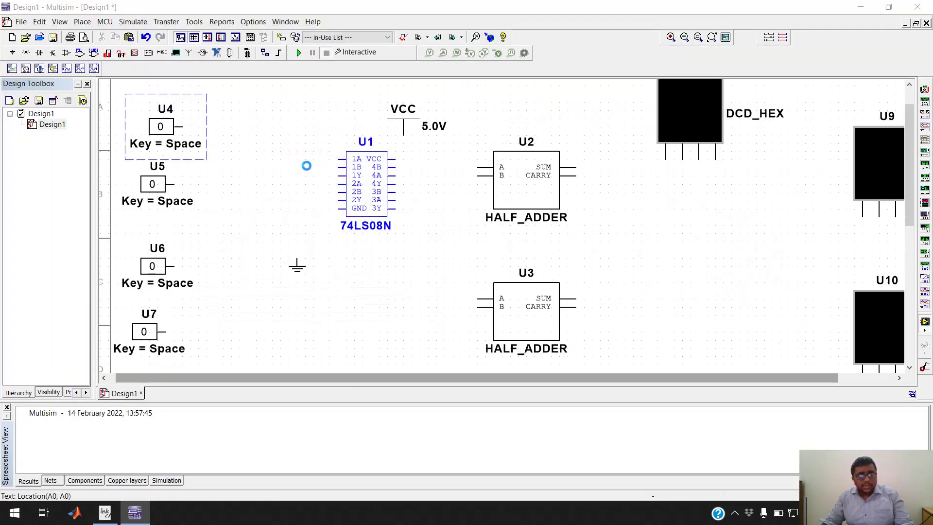
pyautogui.click(381, 134)
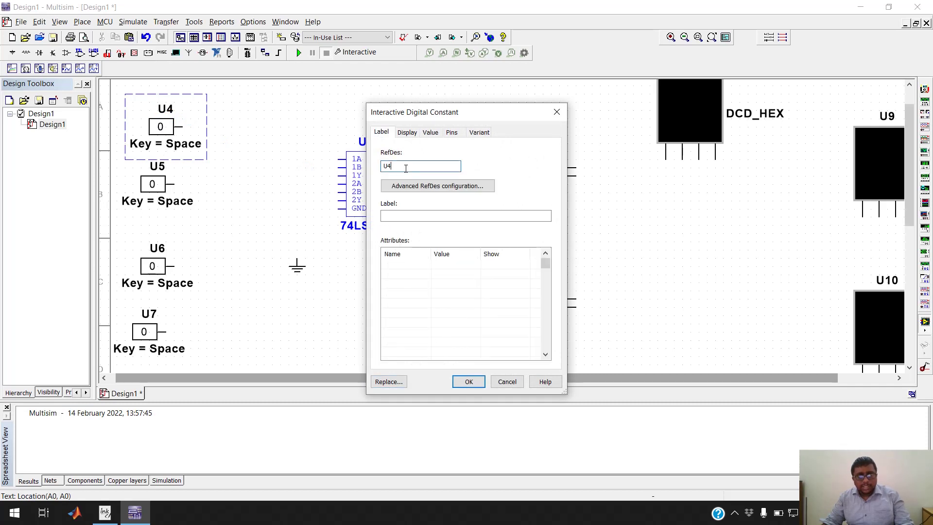
pyautogui.doubleClick(403, 167)
pyautogui.write('a1')
pyautogui.press('Return')
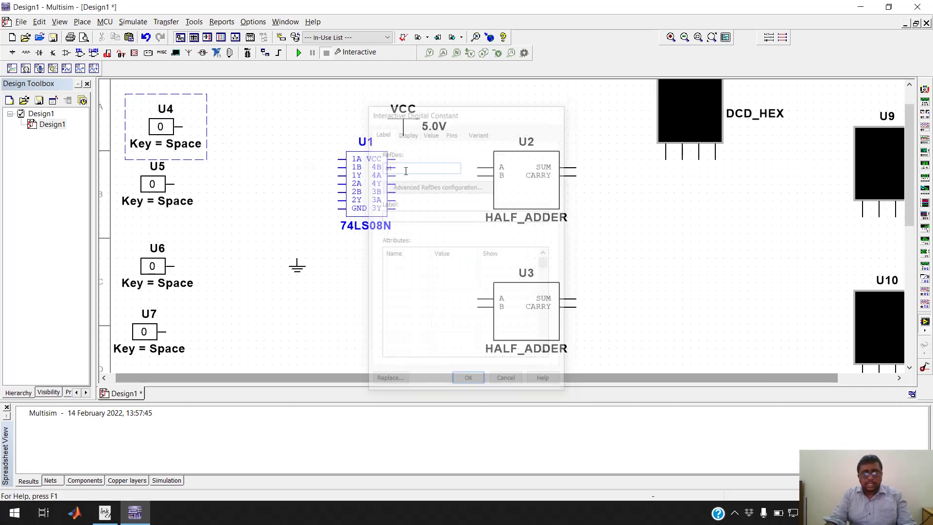
pyautogui.doubleClick(158, 172)
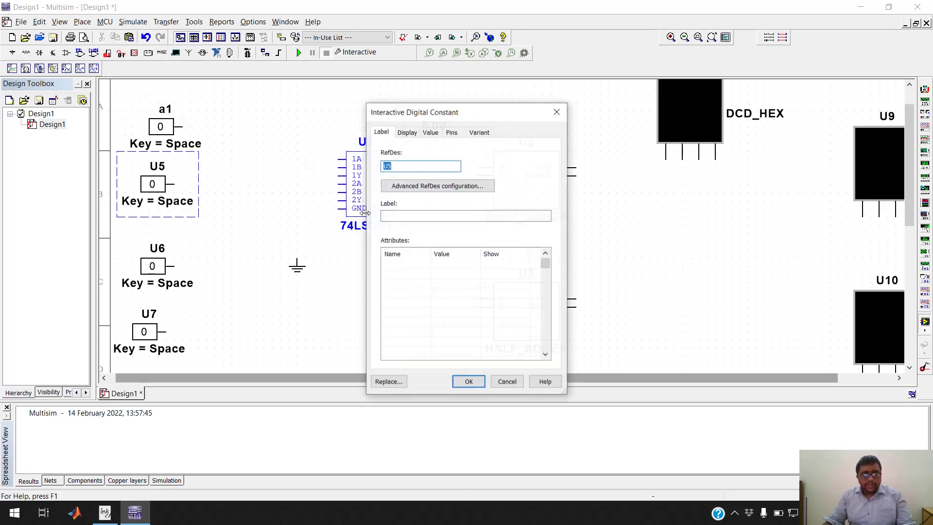
pyautogui.write('a0')
pyautogui.press('Return')
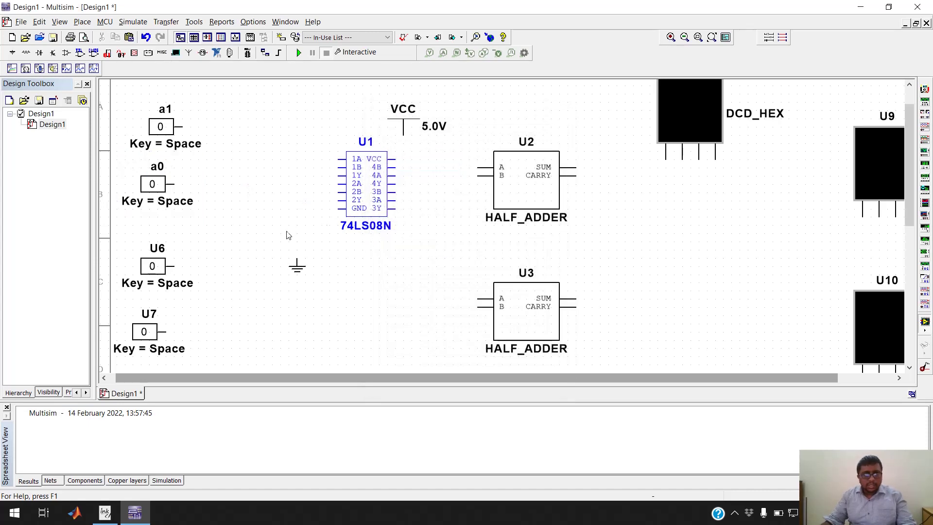
# - Set the RefDes of digital constant U6 to b1
pyautogui.doubleClick(162, 251)
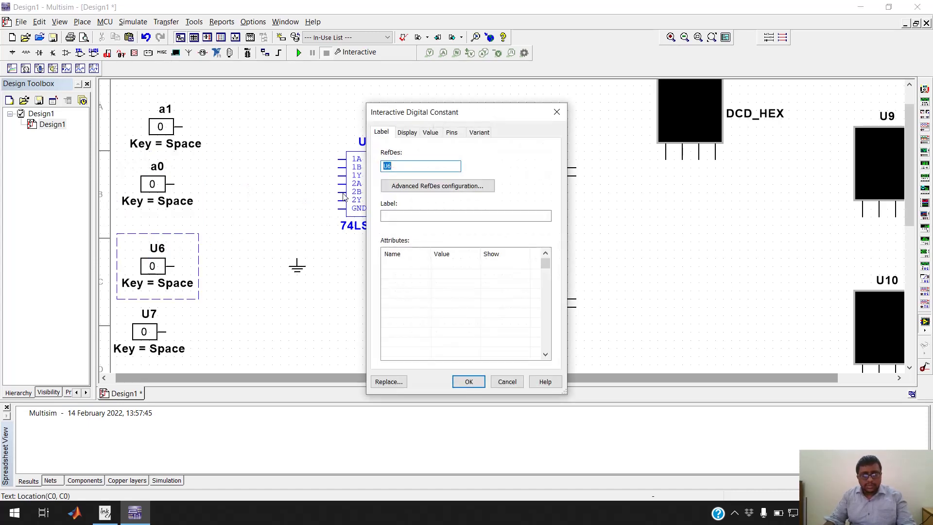
pyautogui.write('b1')
pyautogui.press('Return')
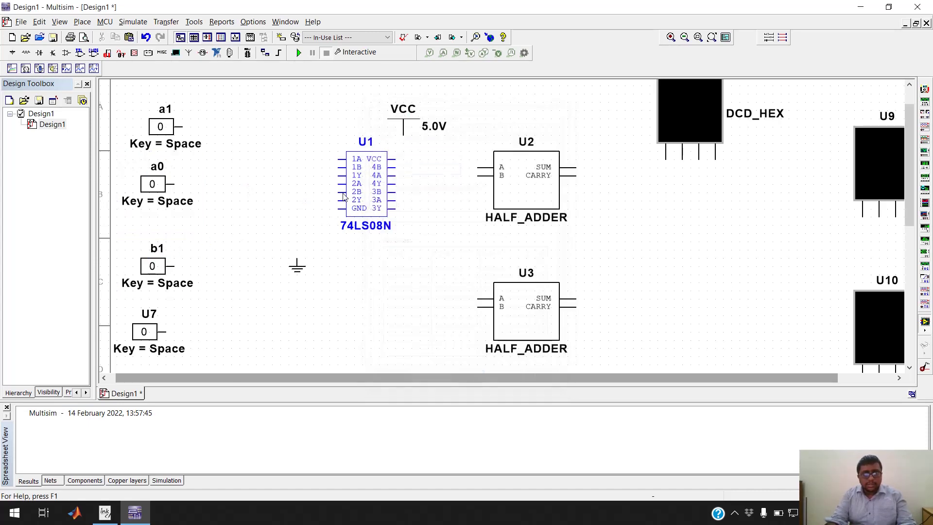
# - Set the RefDes of digital constant U7 to b0
pyautogui.doubleClick(150, 317)
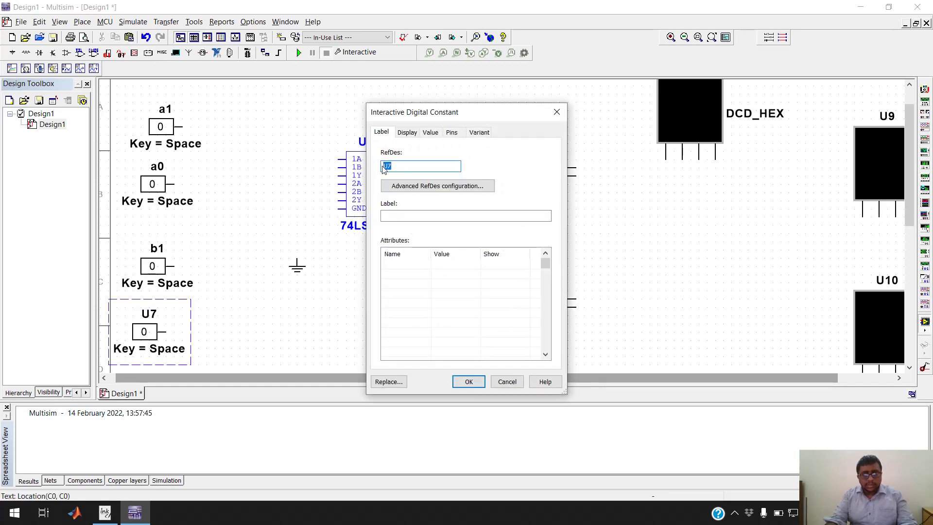
pyautogui.write('b0')
pyautogui.press('Return')
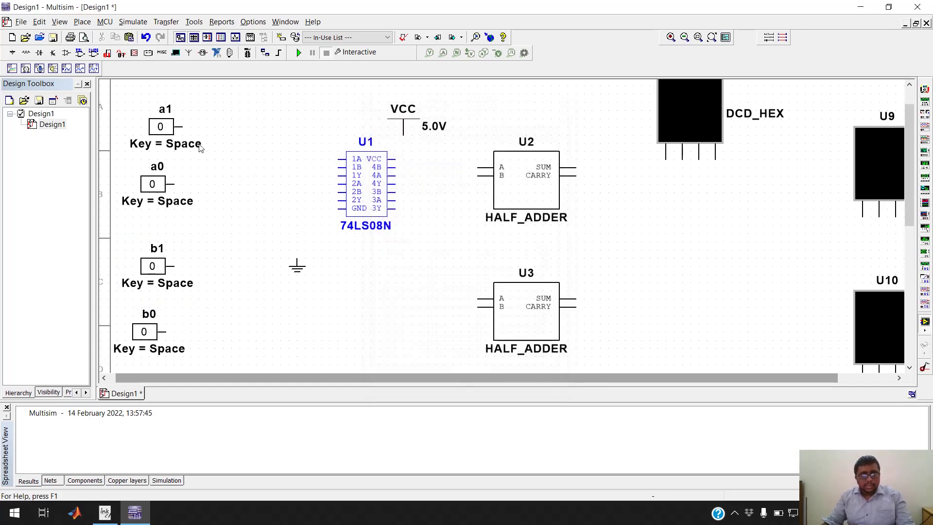
# - Wire a0 to pin 1A and b0 to pin 1B of the 74LS08N for the A0B0 product
pyautogui.click(179, 126)
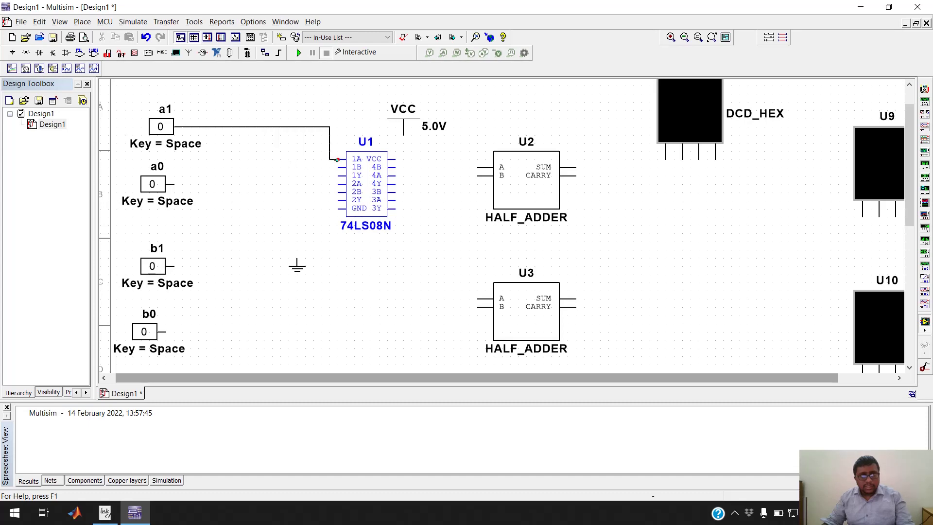
pyautogui.press('Escape')
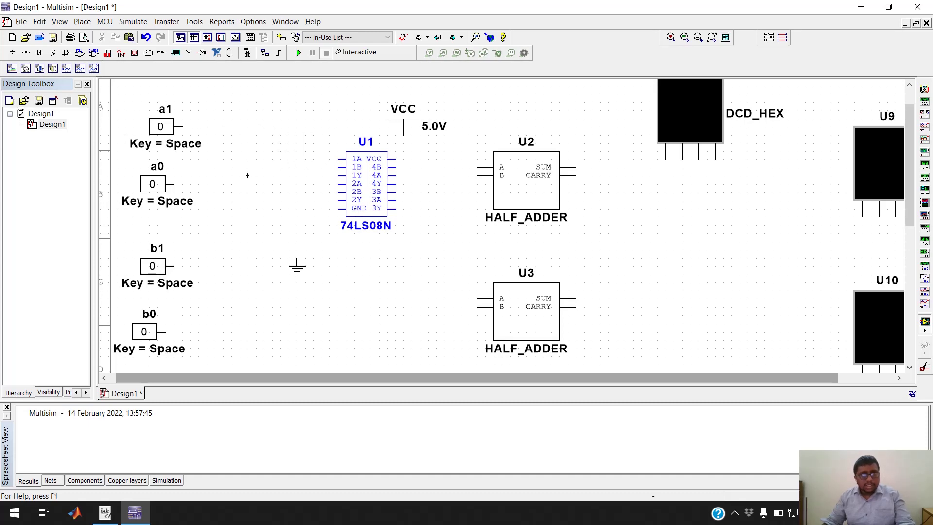
pyautogui.hotkey('alt', 'Tab')
pyautogui.hotkey('alt', 'Tab')
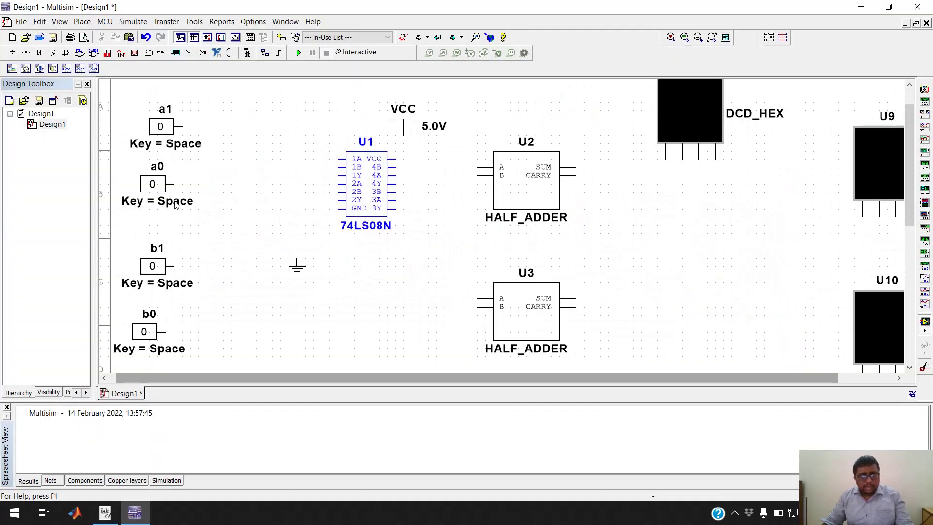
pyautogui.click(177, 184)
pyautogui.click(342, 159)
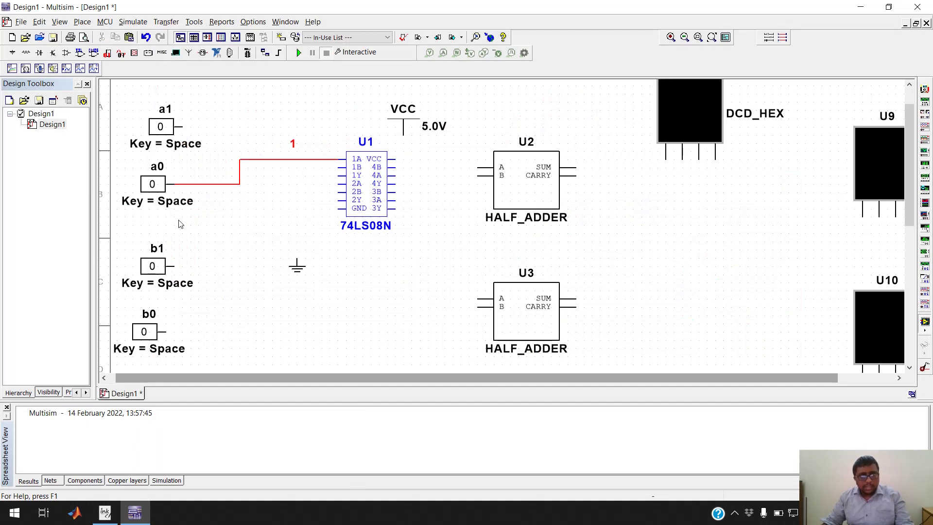
pyautogui.click(167, 332)
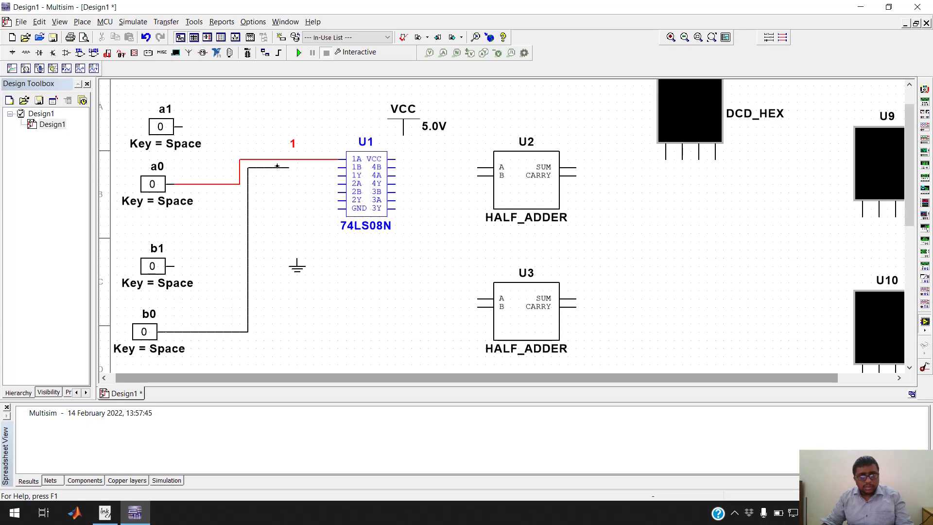
pyautogui.click(338, 167)
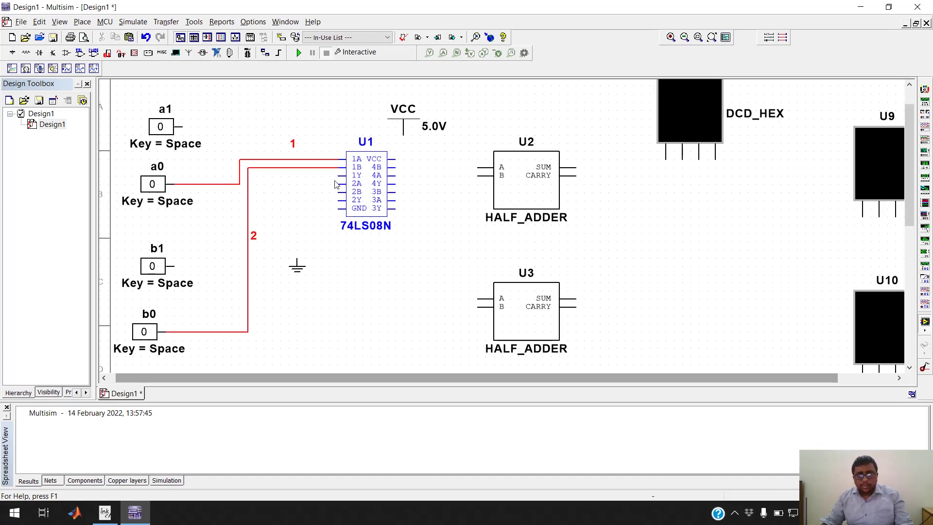
# - Check the A1B0 product in the handwritten notes, and wire a1 to pin 2A and the b0 net to pin 2B of the 74LS08N
pyautogui.hotkey('alt', 'Tab')
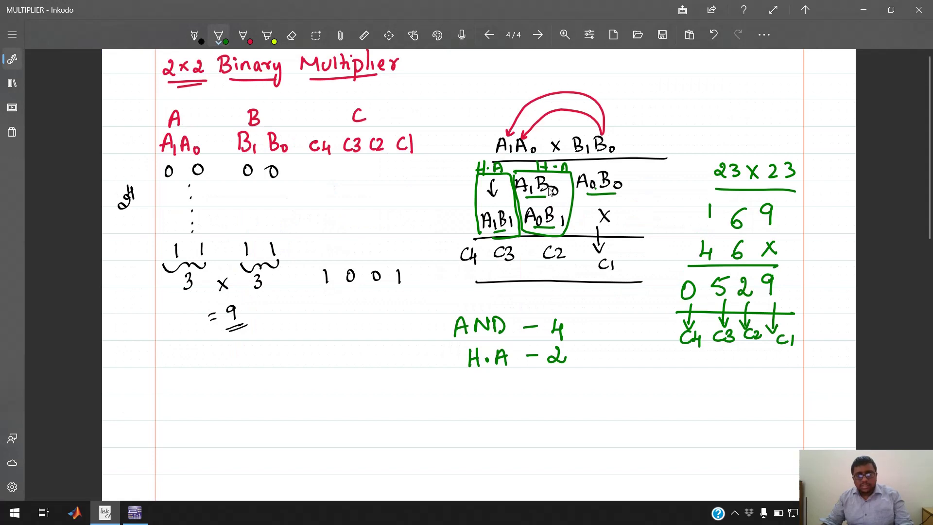
pyautogui.hotkey('alt', 'Tab')
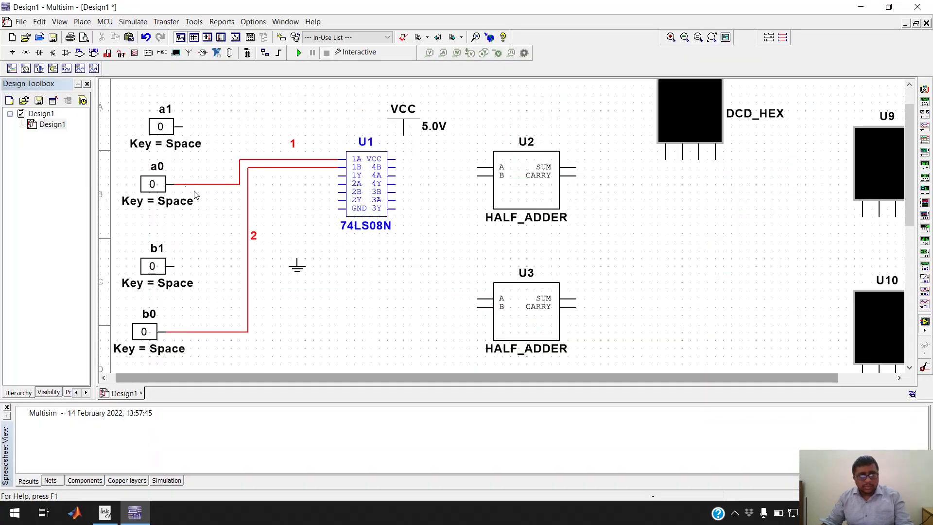
pyautogui.click(181, 126)
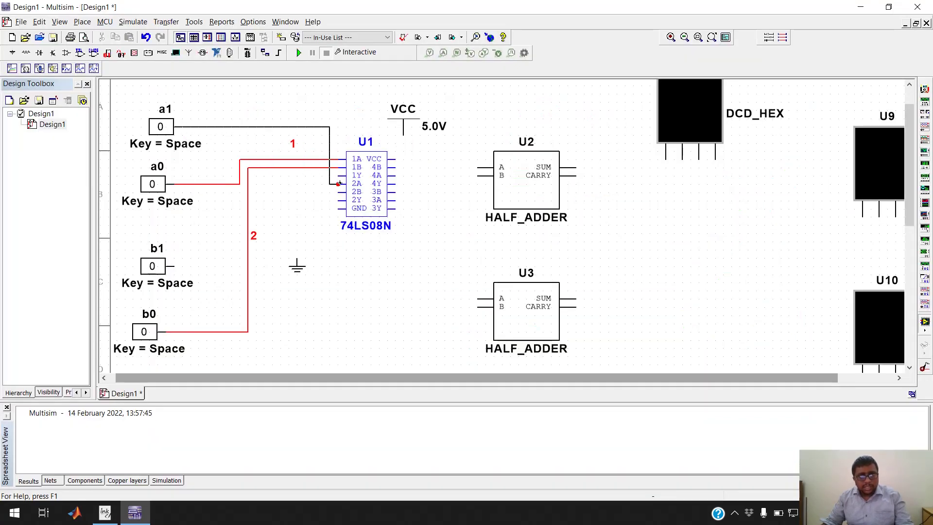
pyautogui.click(339, 184)
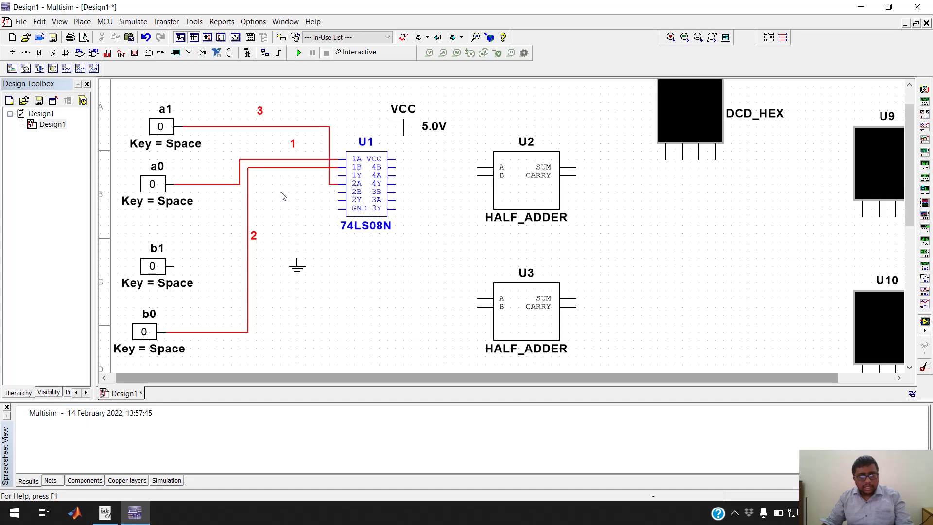
pyautogui.click(338, 193)
pyautogui.click(248, 194)
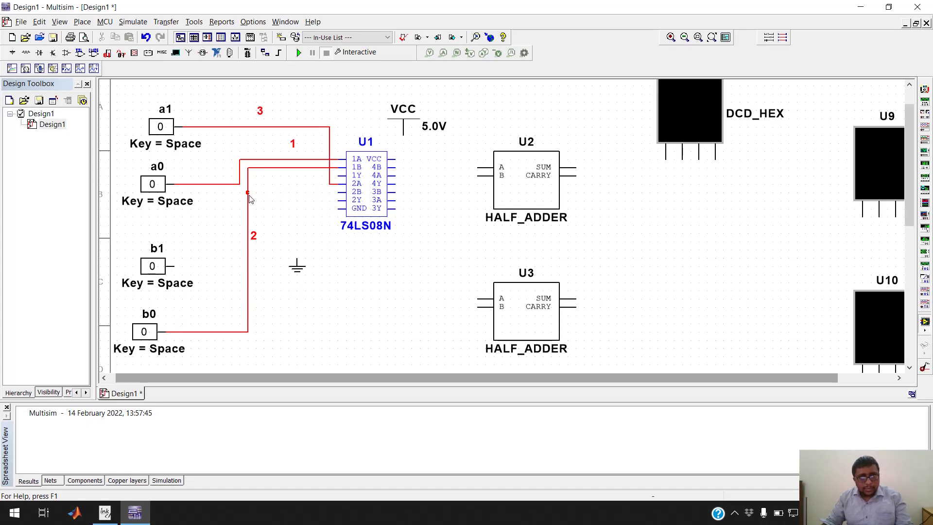
# - Check the A0B1 product in the notes, and wire the a0 net to pin 3A and b1 to pin 3B of the 74LS08N
pyautogui.hotkey('alt', 'Tab')
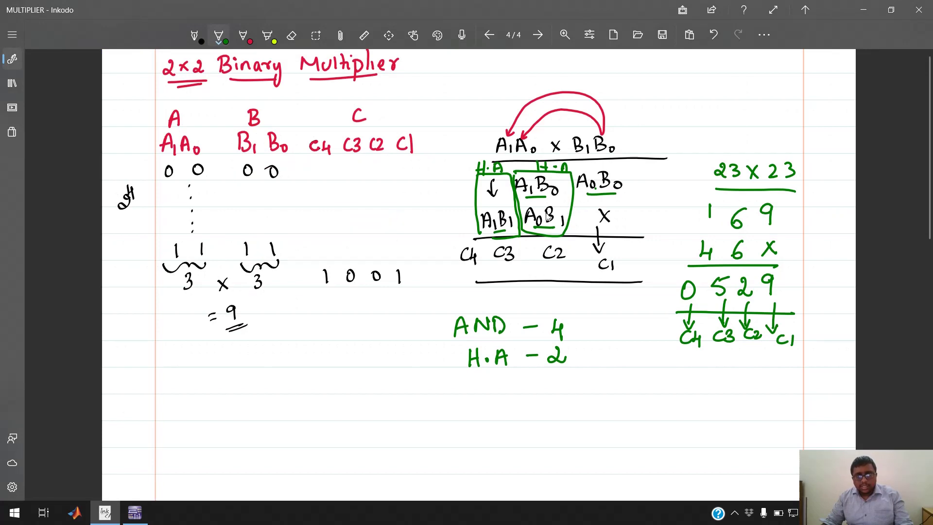
pyautogui.hotkey('alt', 'Tab')
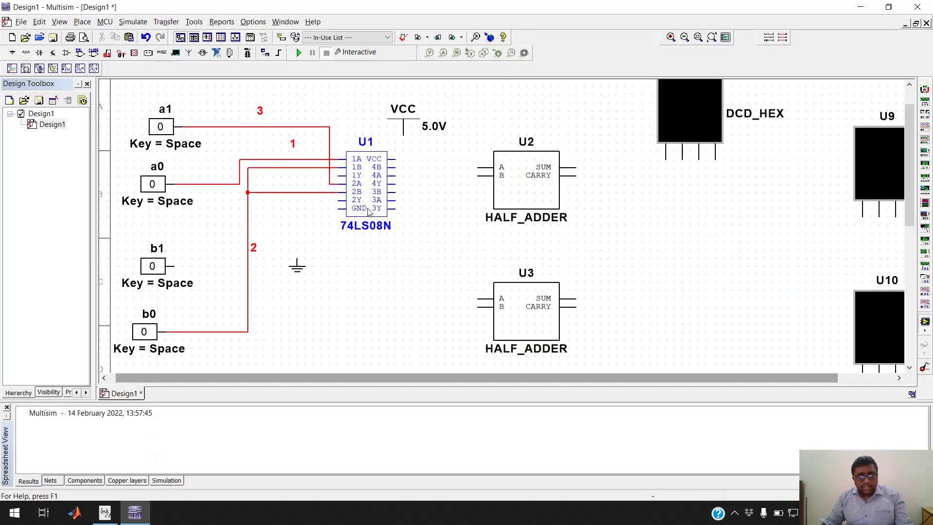
pyautogui.click(395, 200)
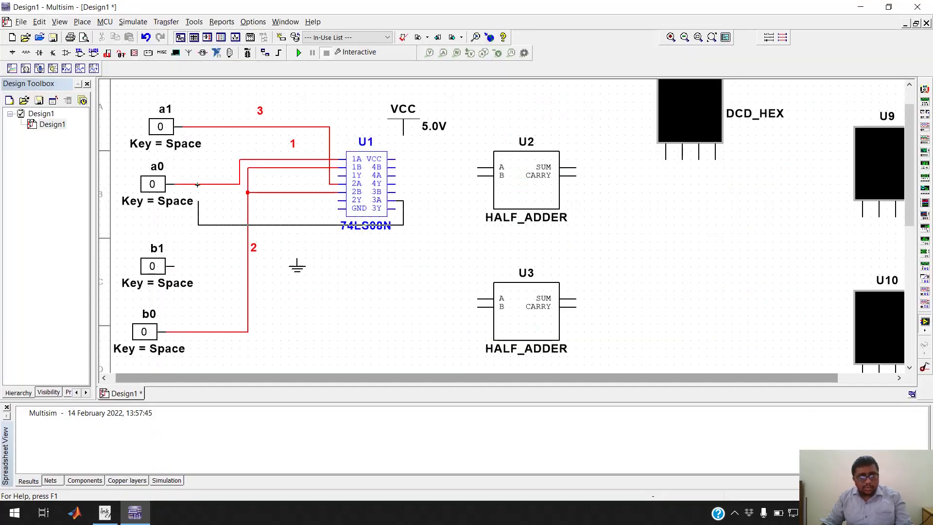
pyautogui.click(199, 184)
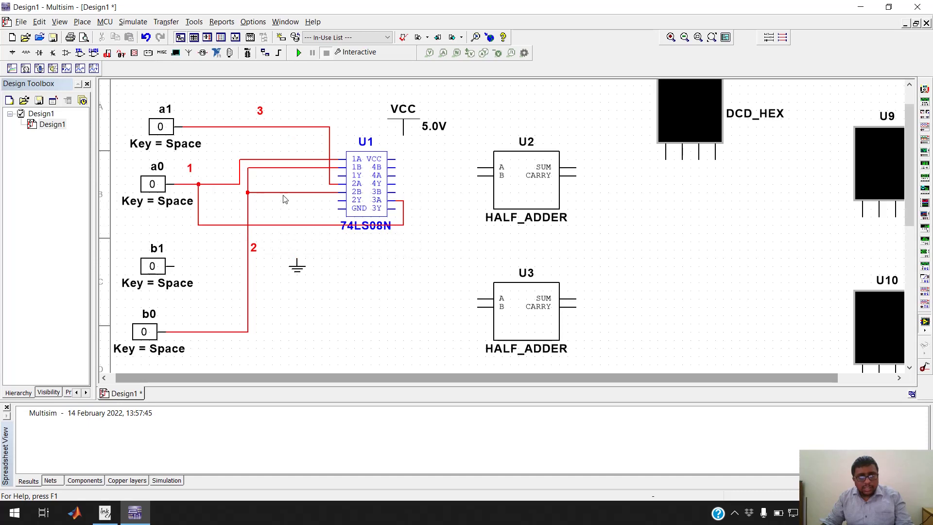
pyautogui.click(395, 195)
pyautogui.click(173, 266)
# - Check the A1B1 product in the notes, and wire the a1 net to pin 4B and the b1 net to pin 4A of the 74LS08N
pyautogui.hotkey('alt', 'Tab')
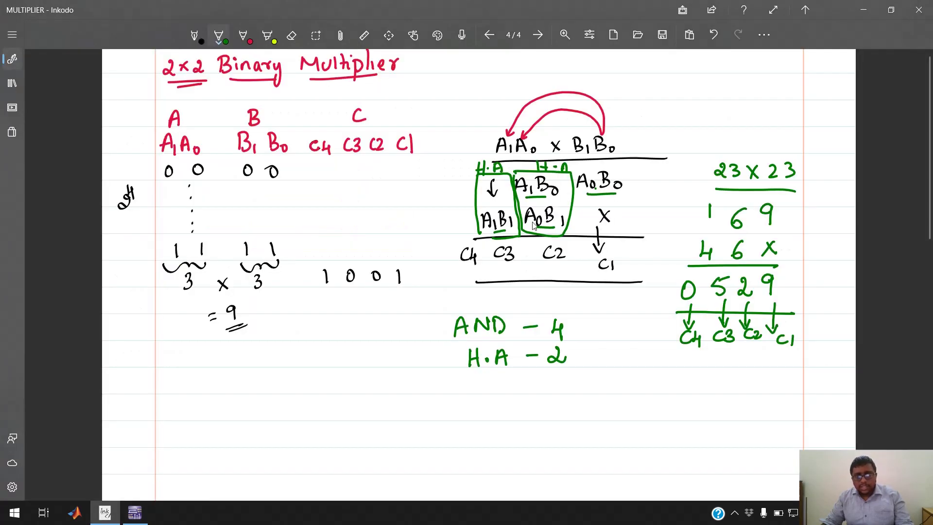
pyautogui.hotkey('alt', 'Tab')
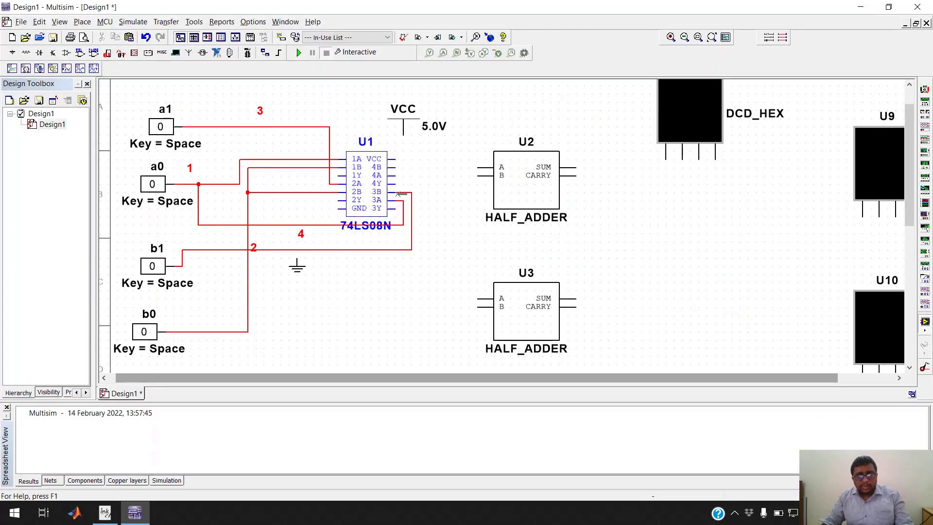
pyautogui.click(396, 167)
pyautogui.click(305, 127)
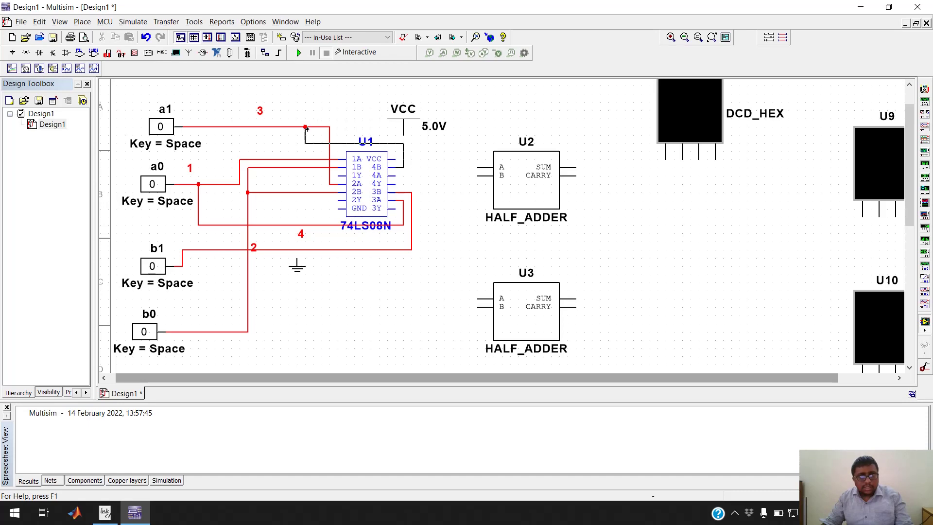
pyautogui.click(397, 176)
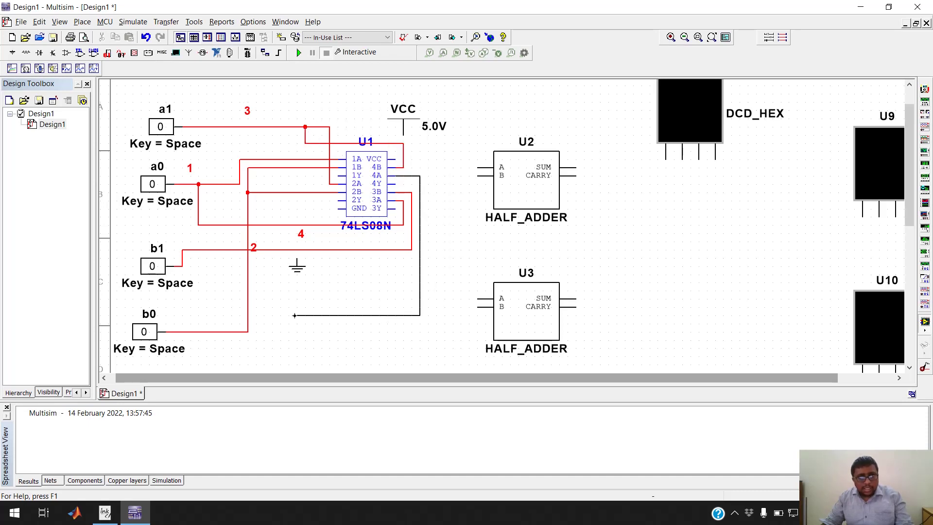
pyautogui.hotkey('alt', 'Tab')
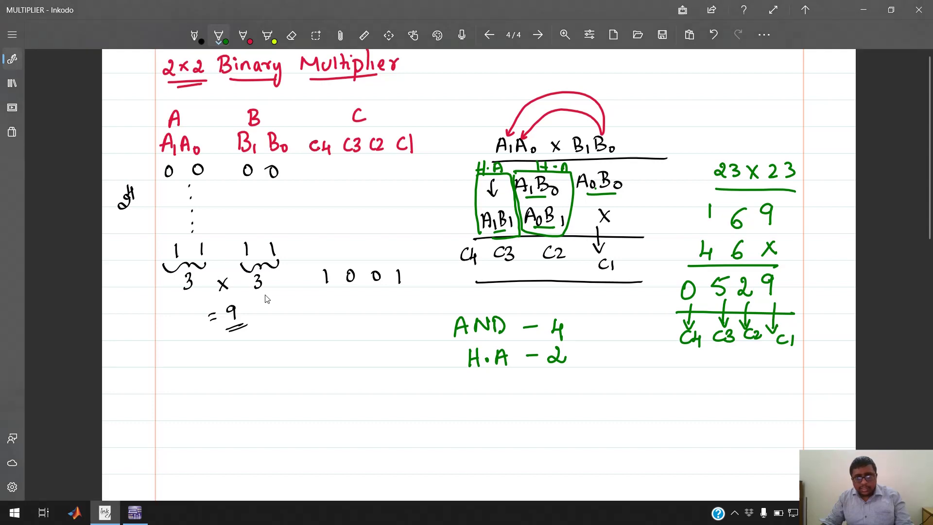
pyautogui.hotkey('alt', 'Tab')
pyautogui.click(361, 251)
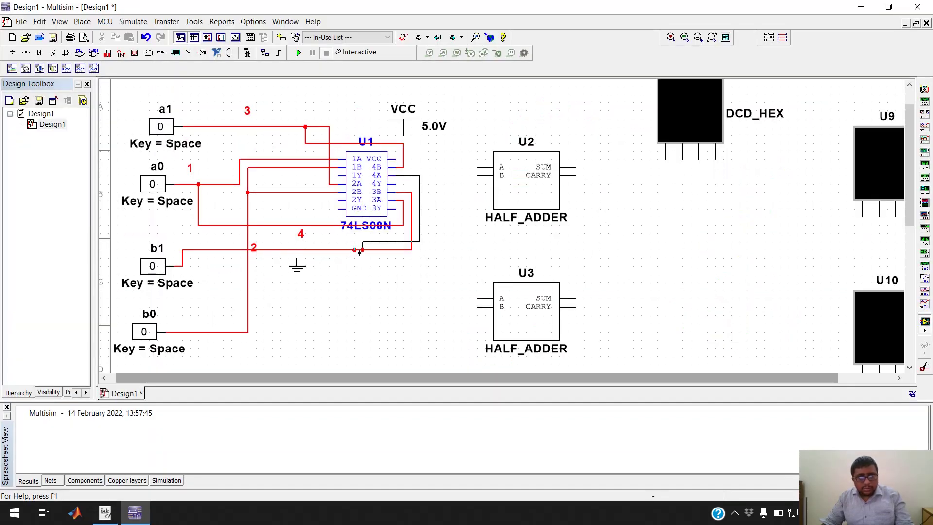
# - Shift the vertical segment of the pin 4A wire further right, away from the pin 3B wire
pyautogui.click(420, 229)
pyautogui.moveTo(424, 230); pyautogui.dragTo(433, 232)
pyautogui.click(440, 233)
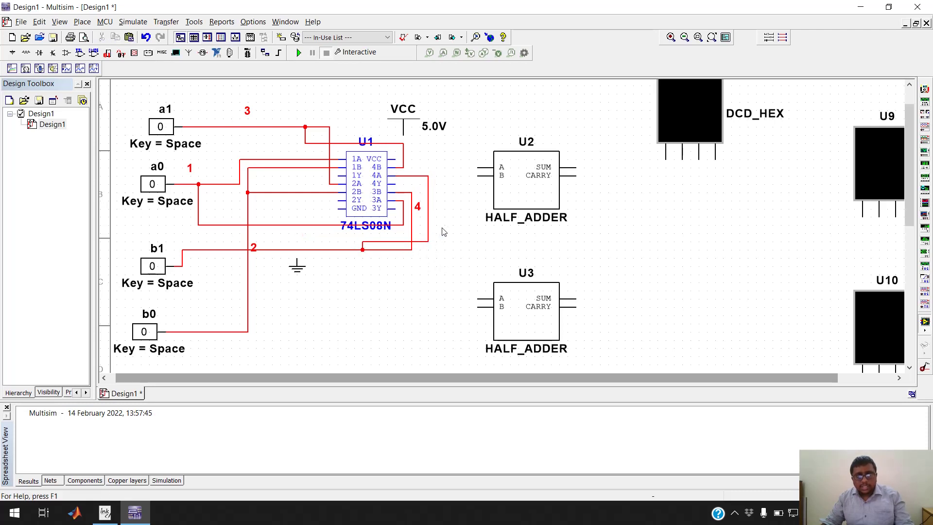
# - Connect the ground symbol to the GND pin and the VCC supply to the VCC pin of the 74LS08N
pyautogui.click(297, 260)
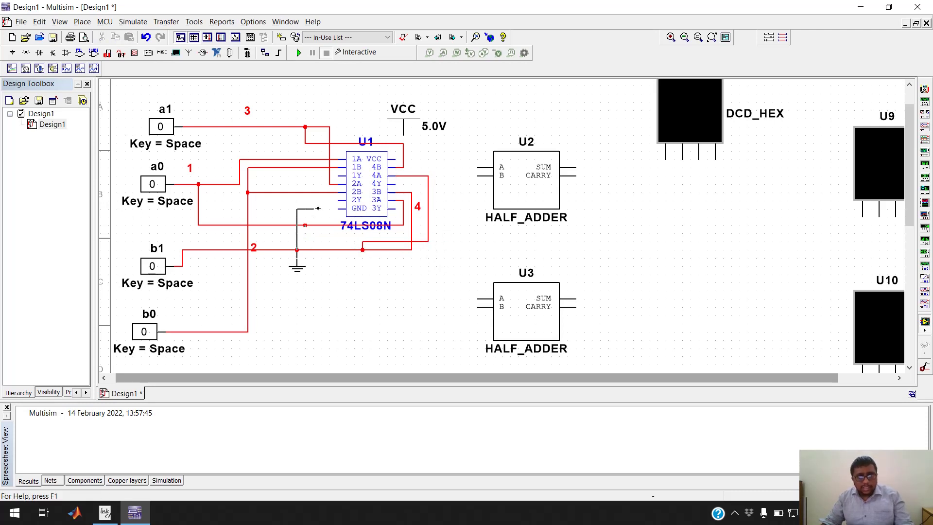
pyautogui.click(338, 208)
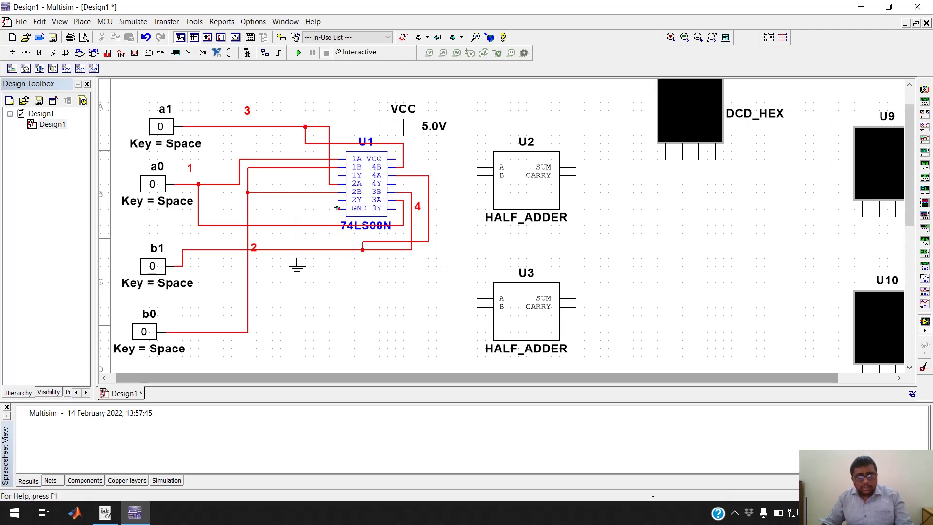
pyautogui.click(402, 132)
pyautogui.click(395, 159)
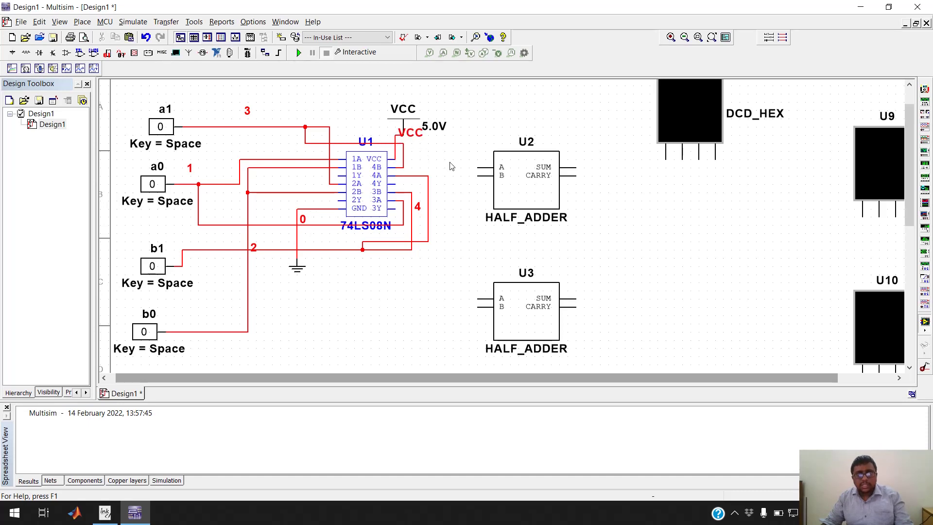
# - Check the first half adder's operands in the notes, and wire 74LS08N outputs 2Y and 3Y to inputs A and B of half adder U2
pyautogui.hotkey('alt', 'Tab')
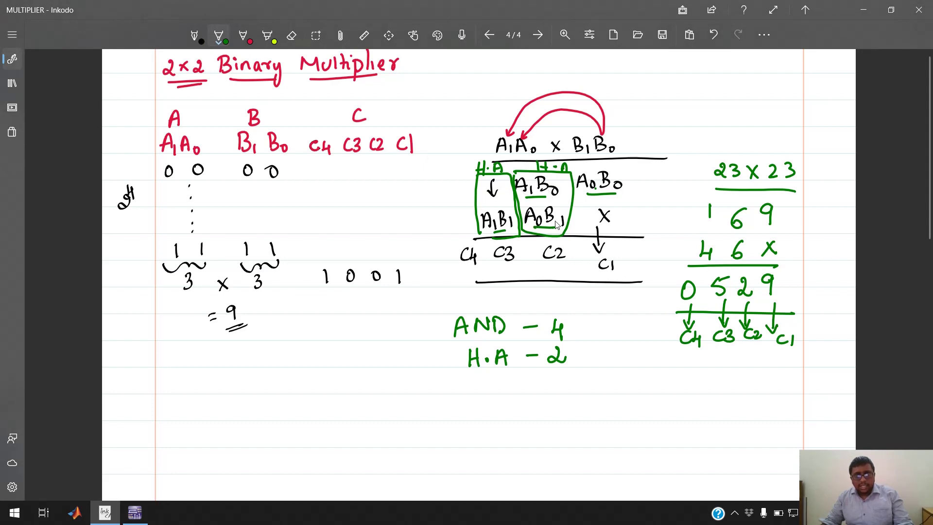
pyautogui.hotkey('alt', 'Tab')
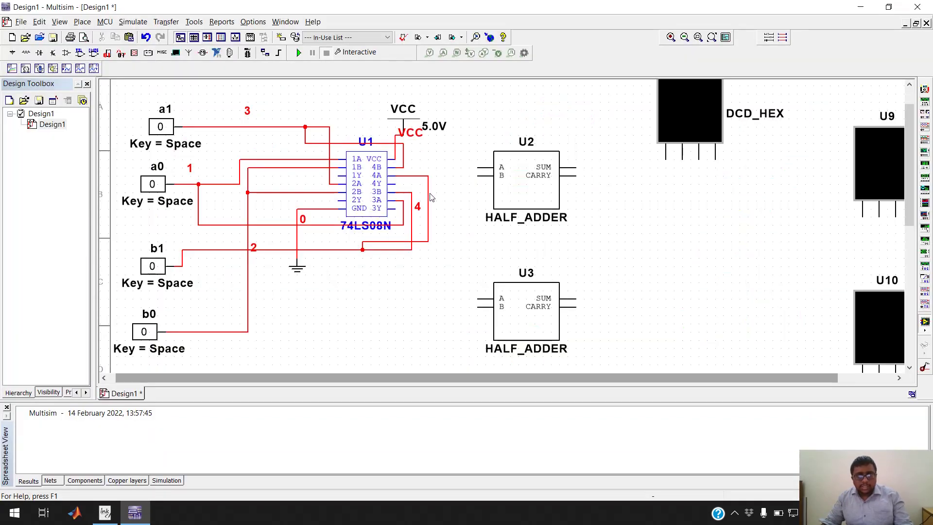
pyautogui.click(343, 204)
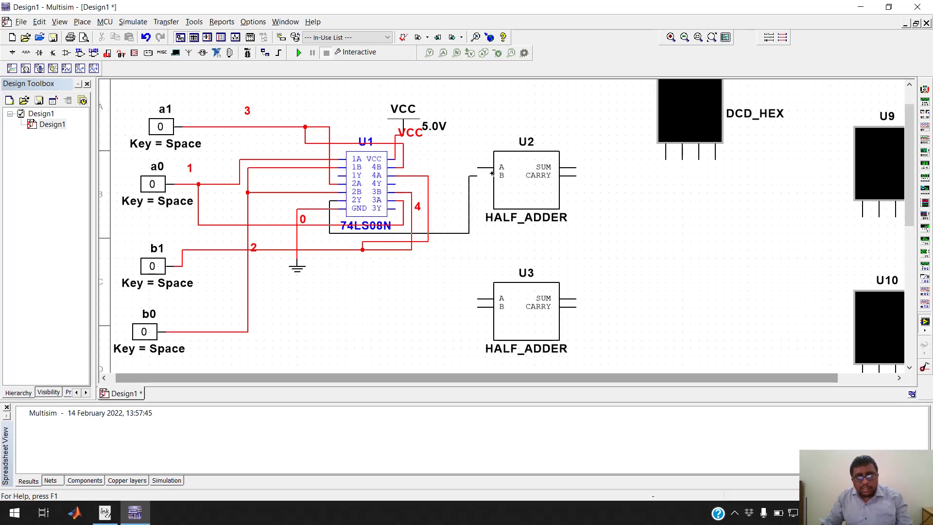
pyautogui.click(479, 168)
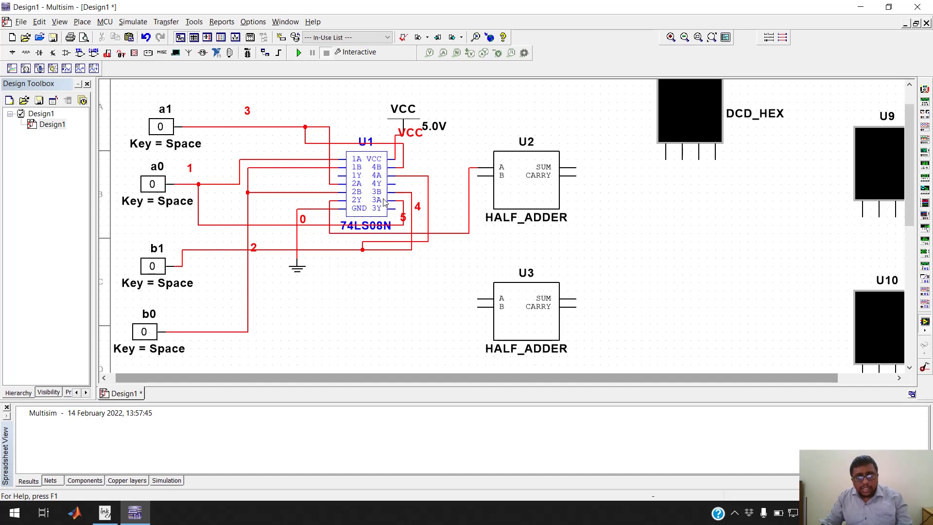
pyautogui.click(397, 207)
pyautogui.click(479, 176)
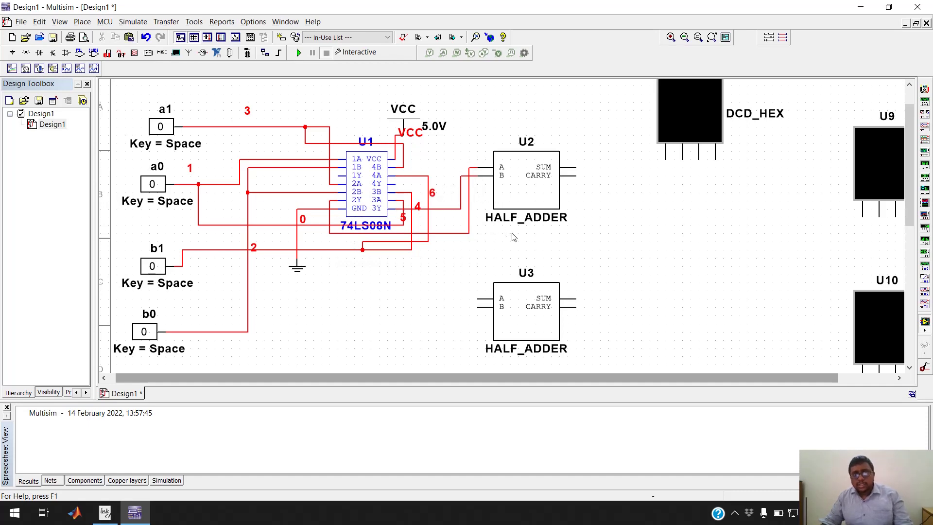
# - Check the C2 output in the notes, and wire U2's SUM output to the third pin from the left of the top DCD_HEX display
pyautogui.hotkey('alt', 'Tab')
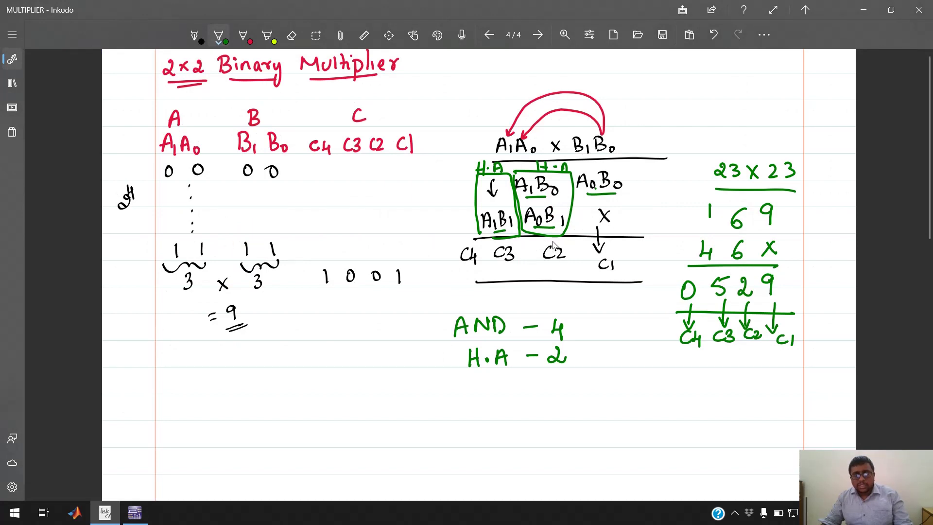
pyautogui.hotkey('alt', 'Tab')
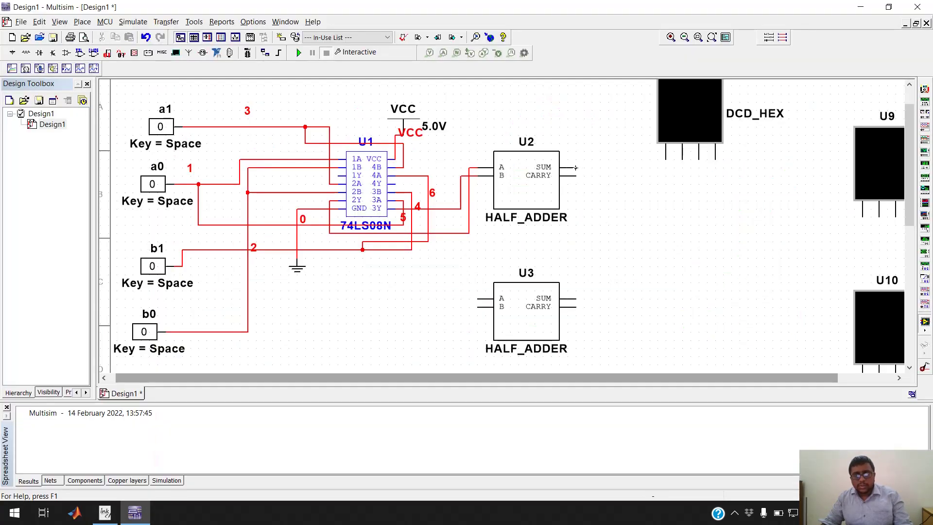
pyautogui.click(575, 168)
pyautogui.click(698, 159)
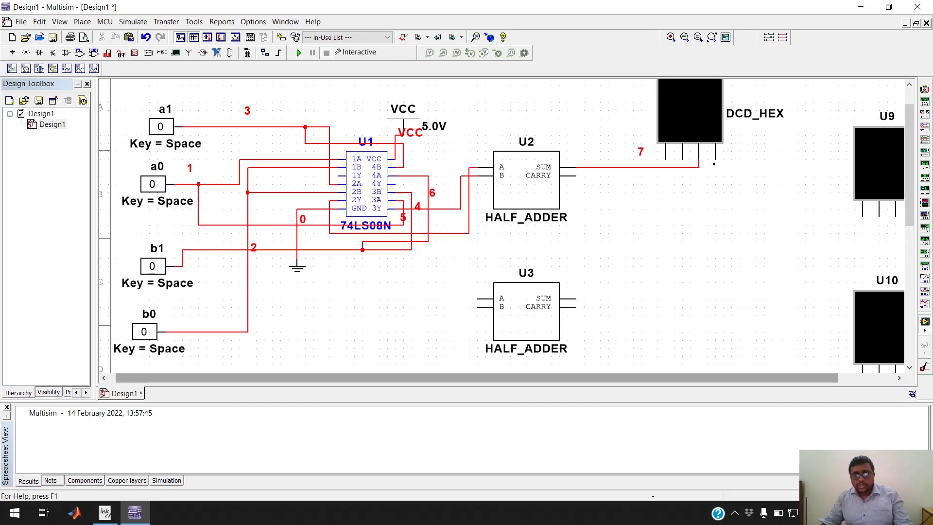
# - Check the C1 output in the notes, and wire 74LS08N output 1Y to the rightmost pin of the top DCD_HEX display
pyautogui.hotkey('alt', 'Tab')
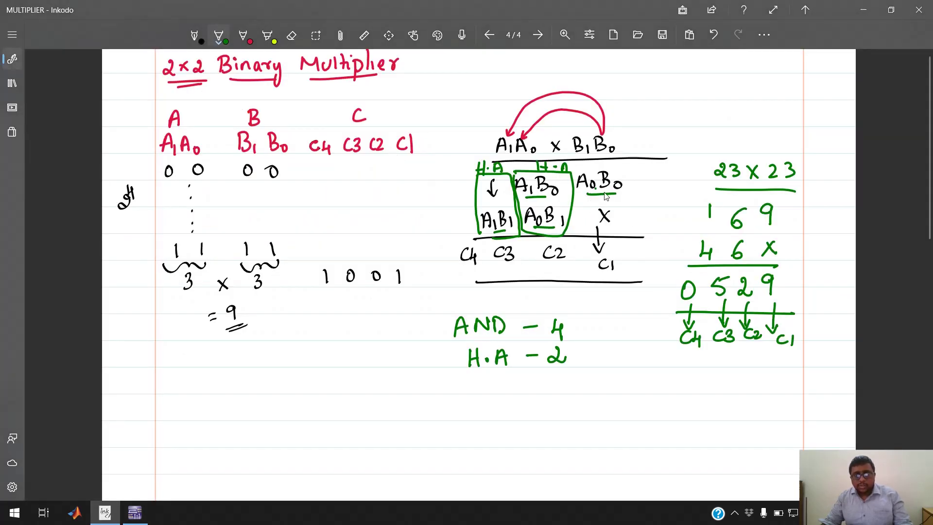
pyautogui.hotkey('alt', 'Tab')
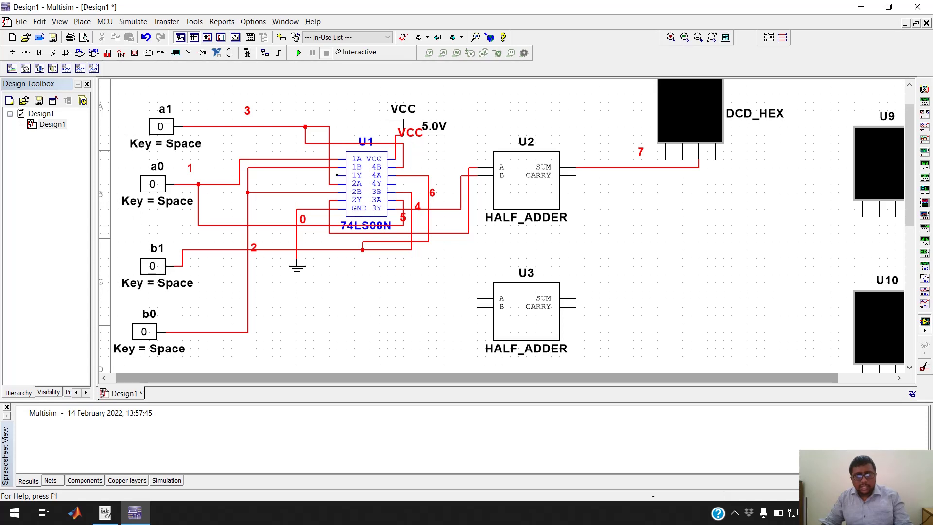
pyautogui.click(337, 175)
pyautogui.click(715, 160)
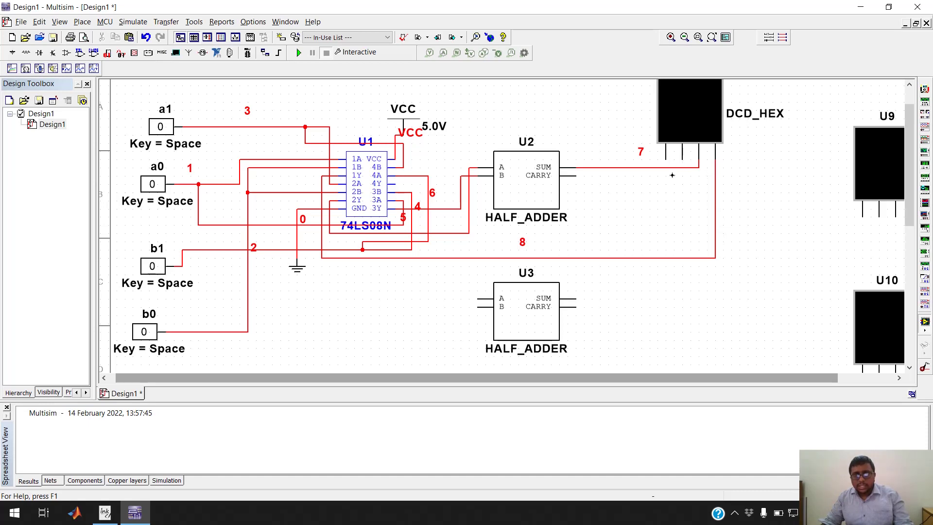
# - Check C3 and C4 in the notes, and wire U3's SUM to the second pin from the left and CARRY to the leftmost pin of the top display
pyautogui.hotkey('alt', 'Tab')
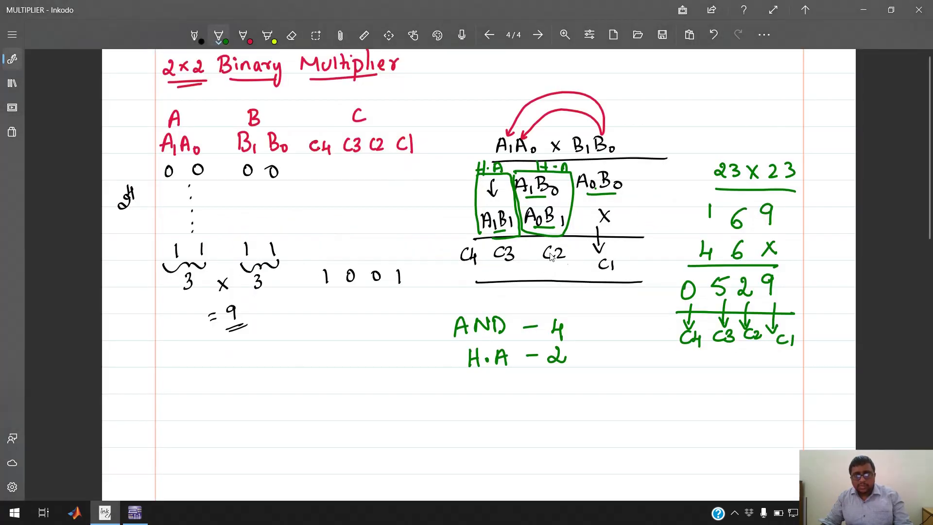
pyautogui.hotkey('alt', 'Tab')
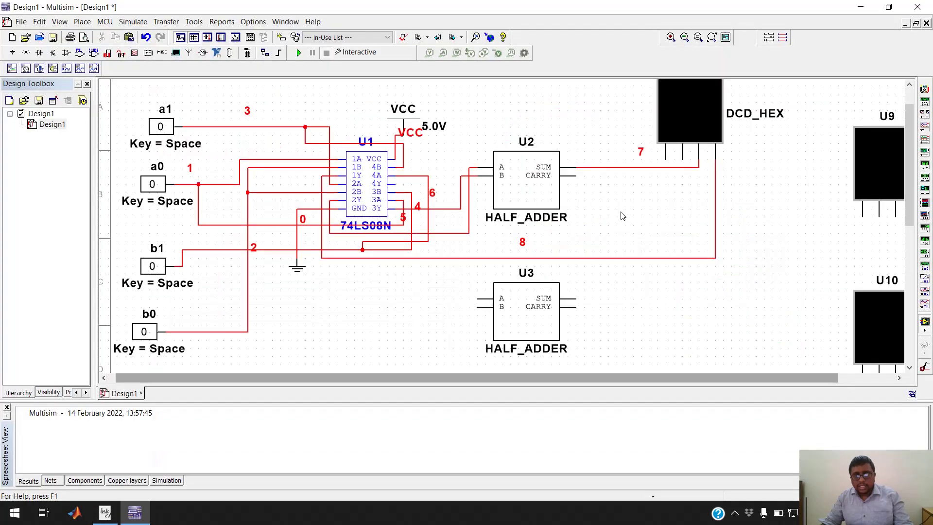
pyautogui.click(578, 299)
pyautogui.click(683, 146)
pyautogui.hotkey('alt', 'Tab')
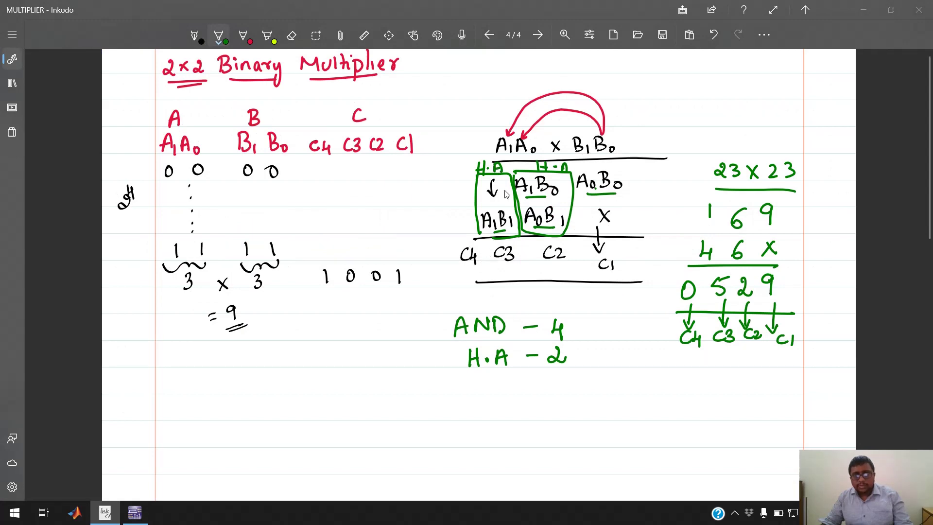
pyautogui.hotkey('alt', 'Tab')
pyautogui.click(577, 307)
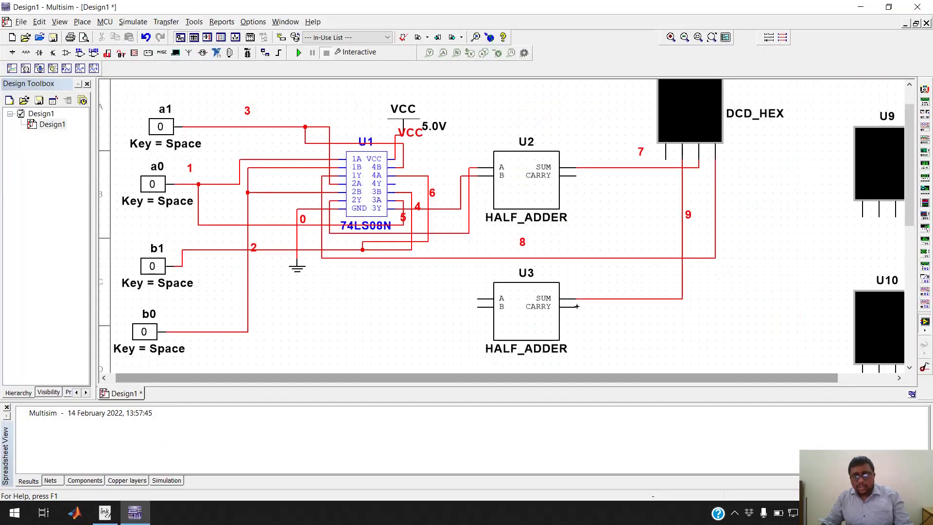
pyautogui.click(666, 151)
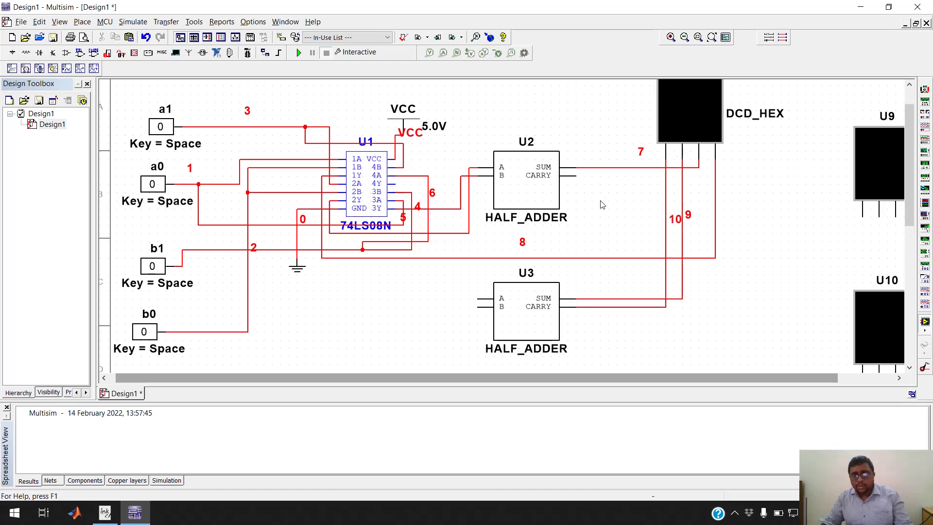
# - Check the carry into the second half adder in the notes, and wire U2's CARRY output to input A of half adder U3
pyautogui.hotkey('alt', 'Tab')
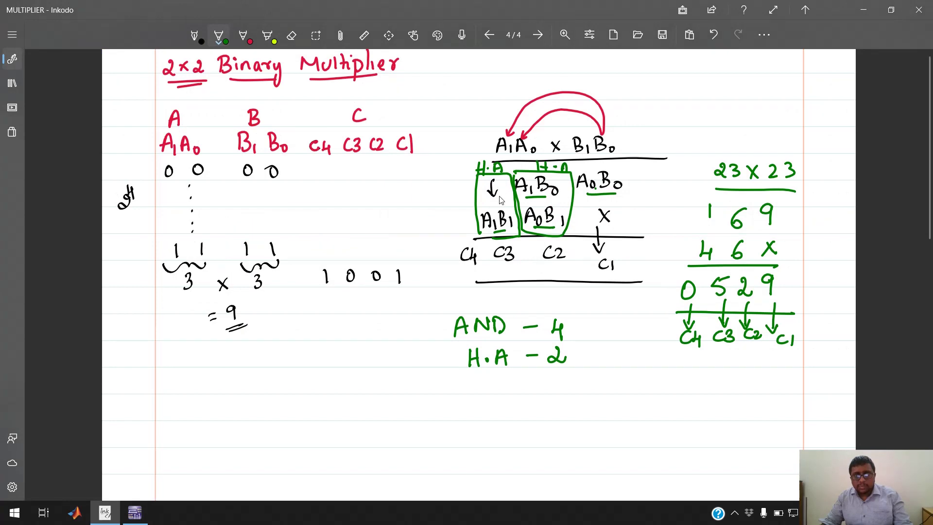
pyautogui.hotkey('alt', 'Tab')
pyautogui.click(576, 175)
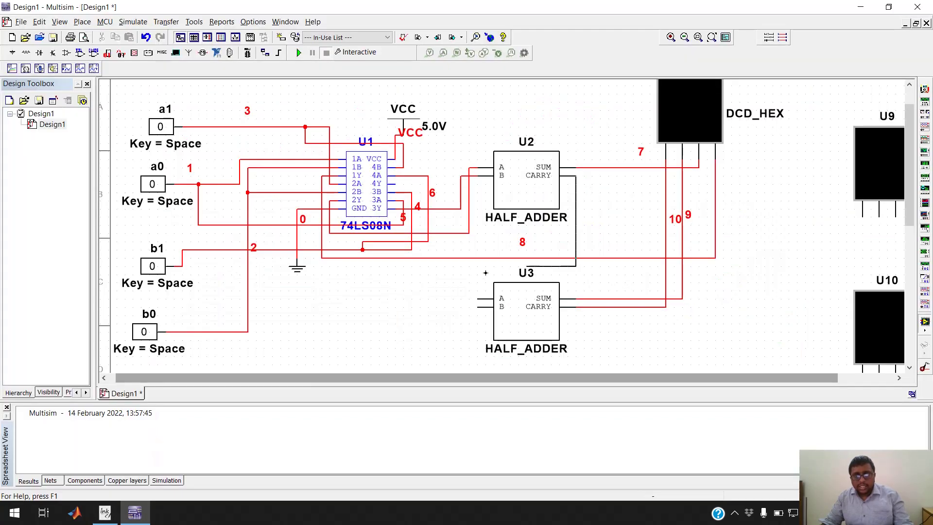
pyautogui.click(478, 299)
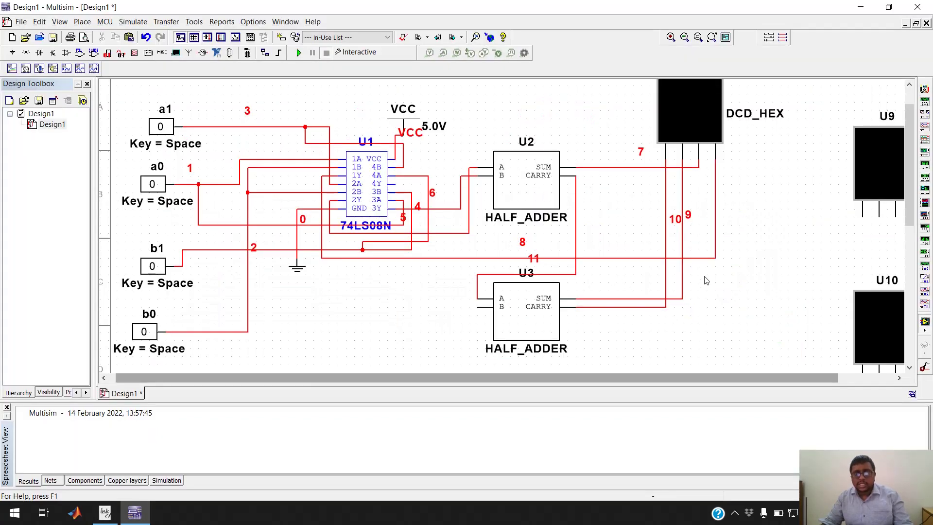
# - Check the A1B1 product in the notes, and wire 74LS08N output 4Y to input B of half adder U3
pyautogui.hotkey('alt', 'Tab')
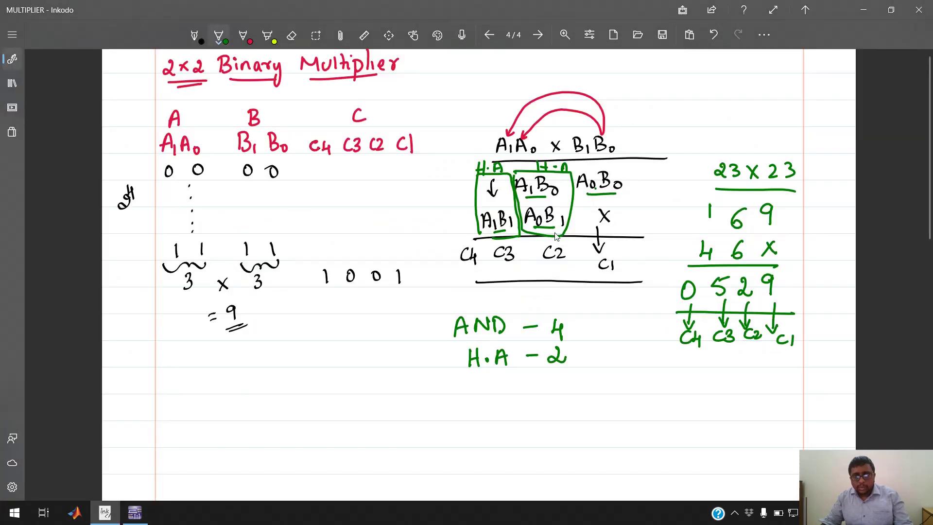
pyautogui.hotkey('alt', 'Tab')
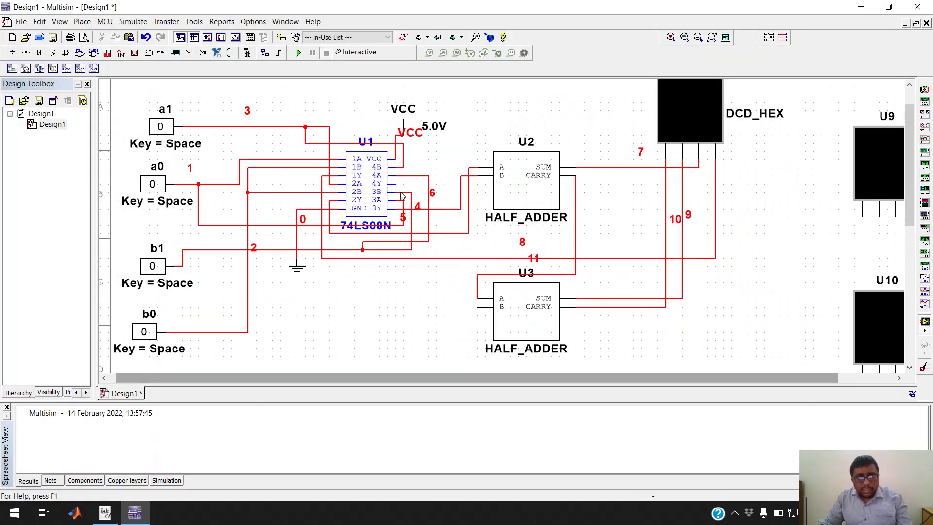
pyautogui.hotkey('alt', 'Tab')
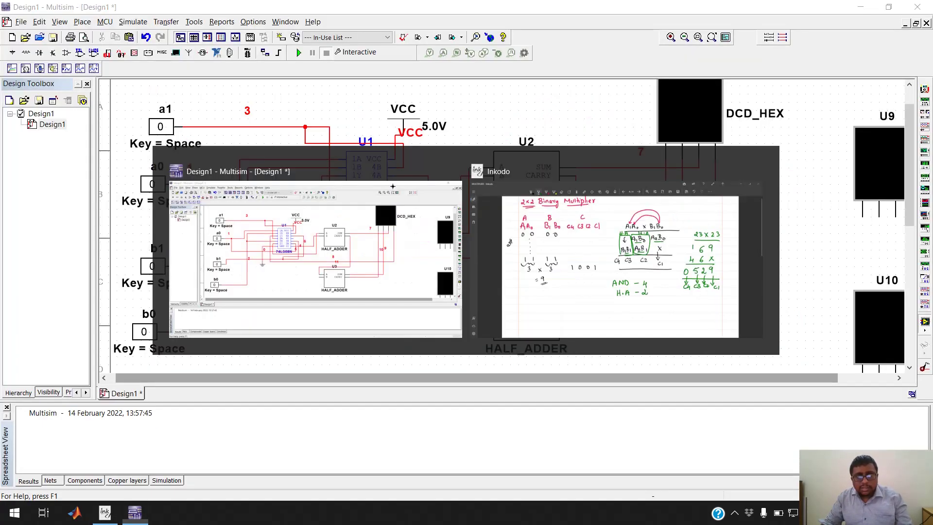
pyautogui.hotkey('alt', 'Tab')
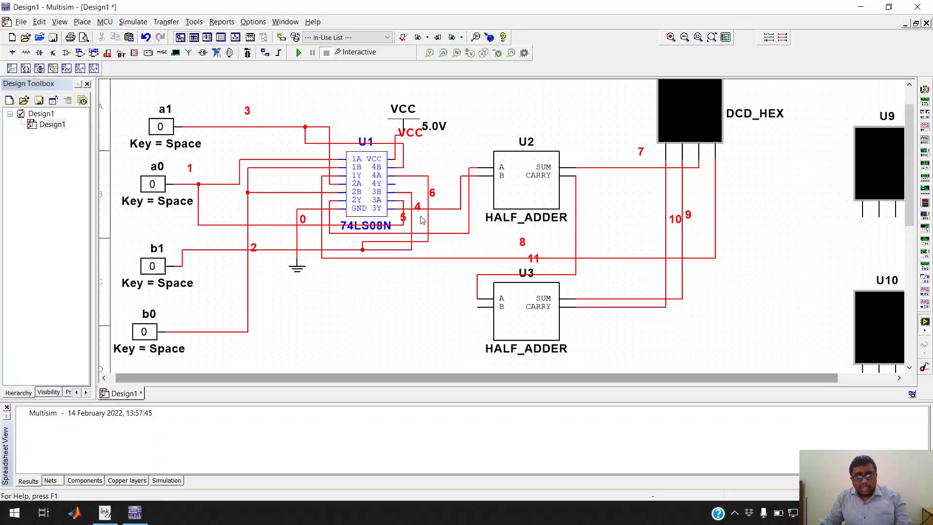
pyautogui.click(396, 186)
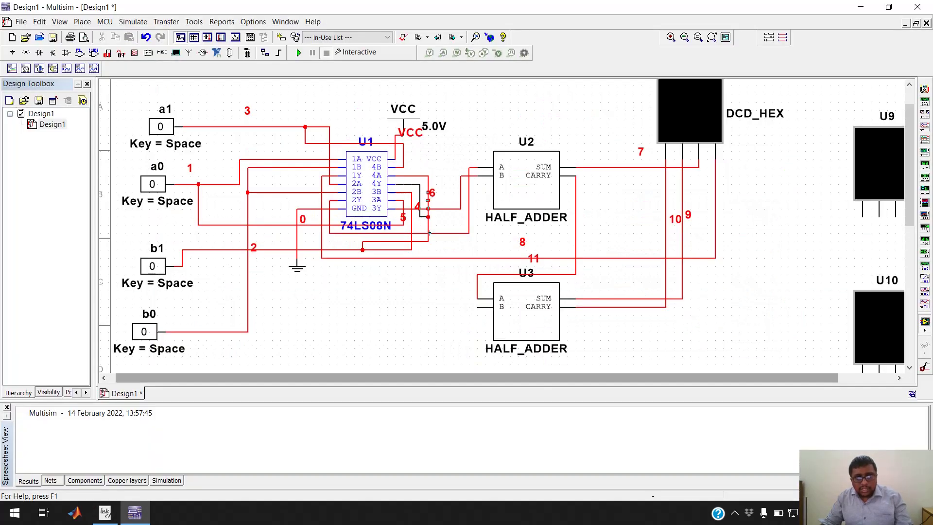
pyautogui.click(480, 307)
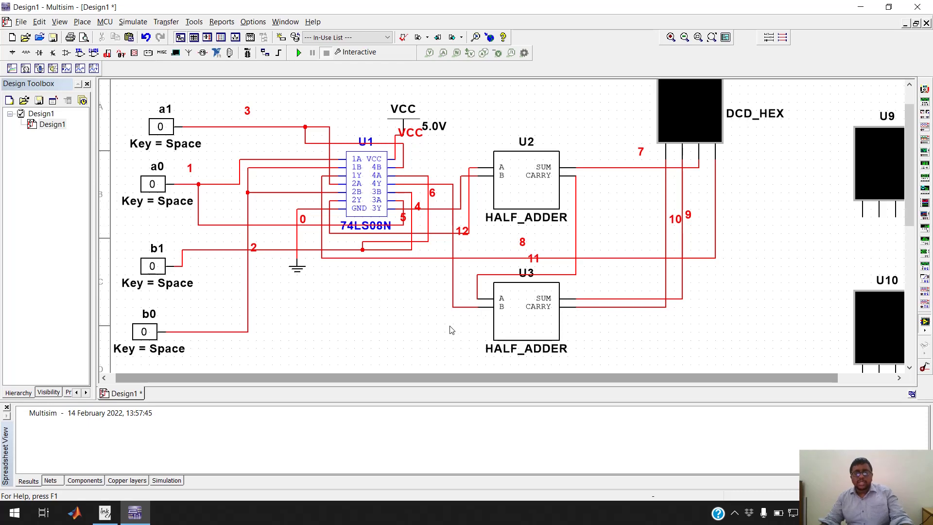
# - Move the DCD_HEX display U9 slightly left and down, closer to the circuit
pyautogui.moveTo(478, 378); pyautogui.dragTo(532, 382)
pyautogui.scroll(-3, 513, 276)
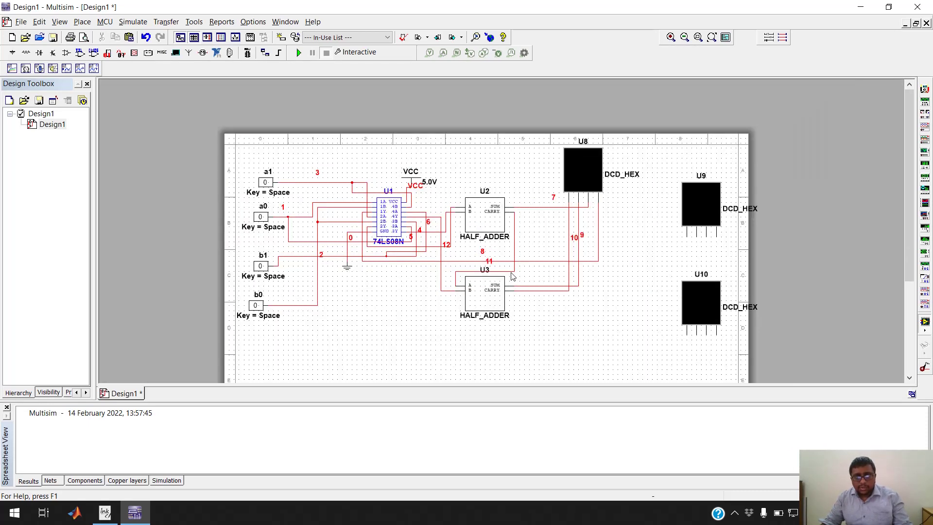
pyautogui.scroll(2, 489, 337)
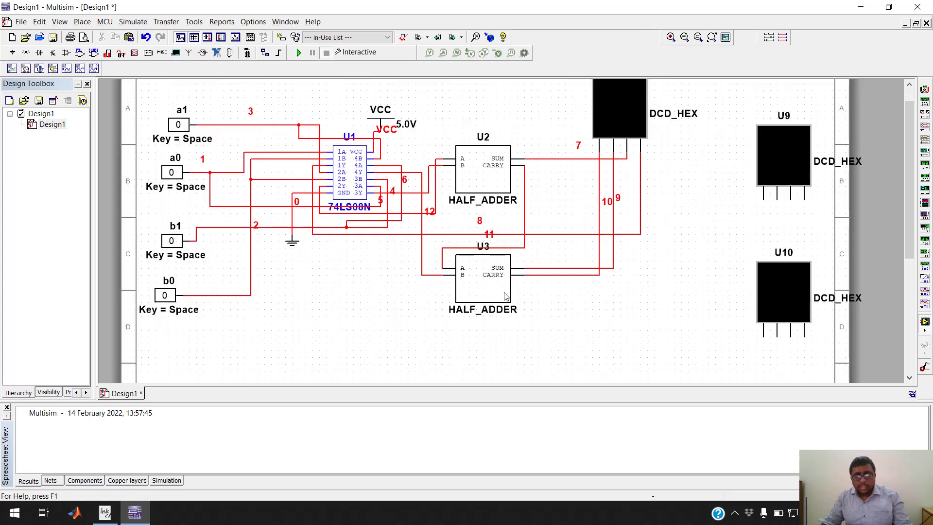
pyautogui.moveTo(788, 161); pyautogui.dragTo(761, 168)
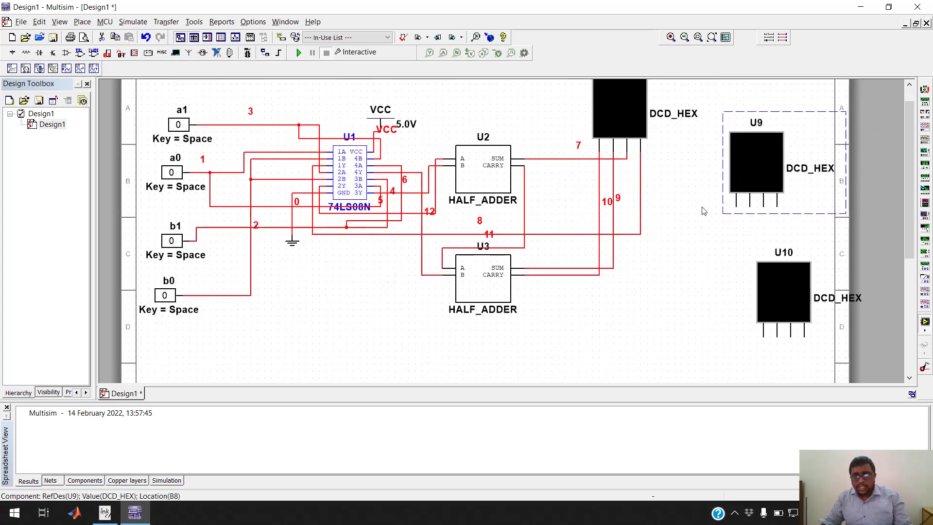
pyautogui.click(704, 227)
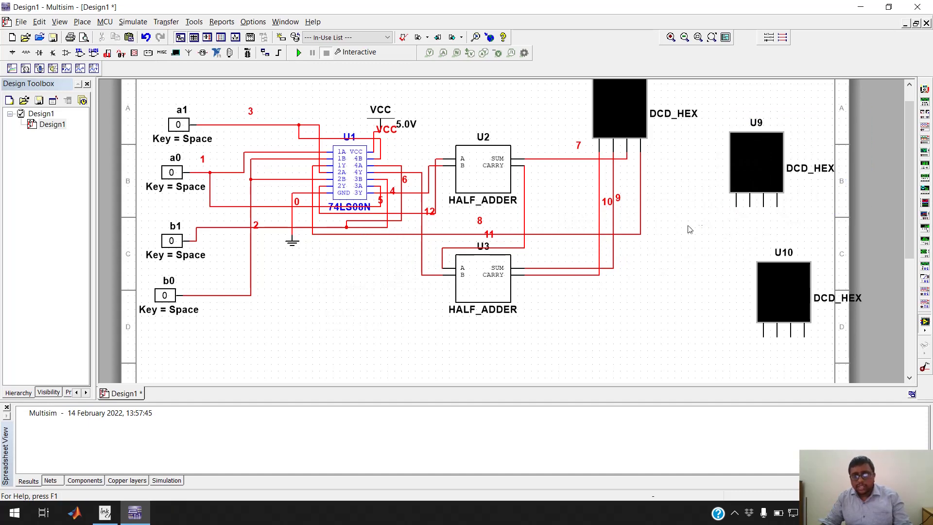
# - Place an on-page connector named a1 above the a1 input's wire and attach it to that wire
pyautogui.click(82, 22)
pyautogui.moveTo(189, 118)
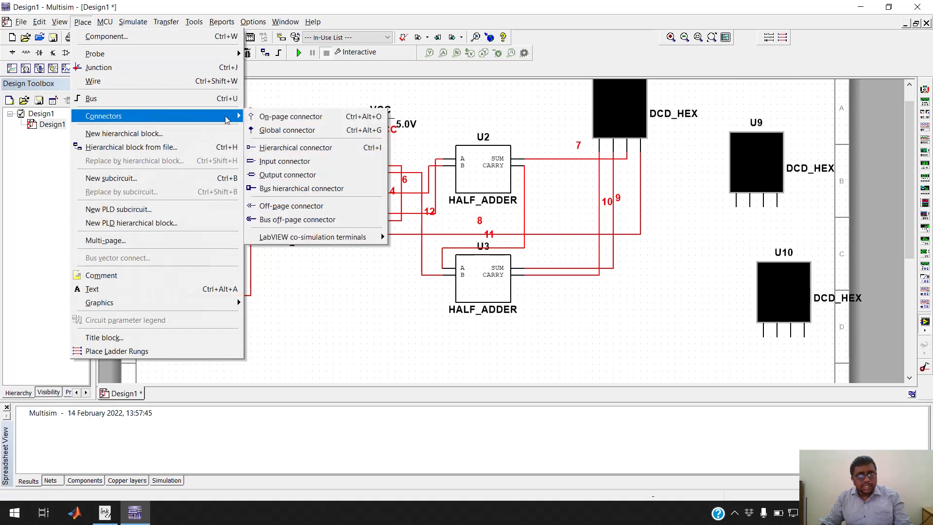
pyautogui.click(269, 123)
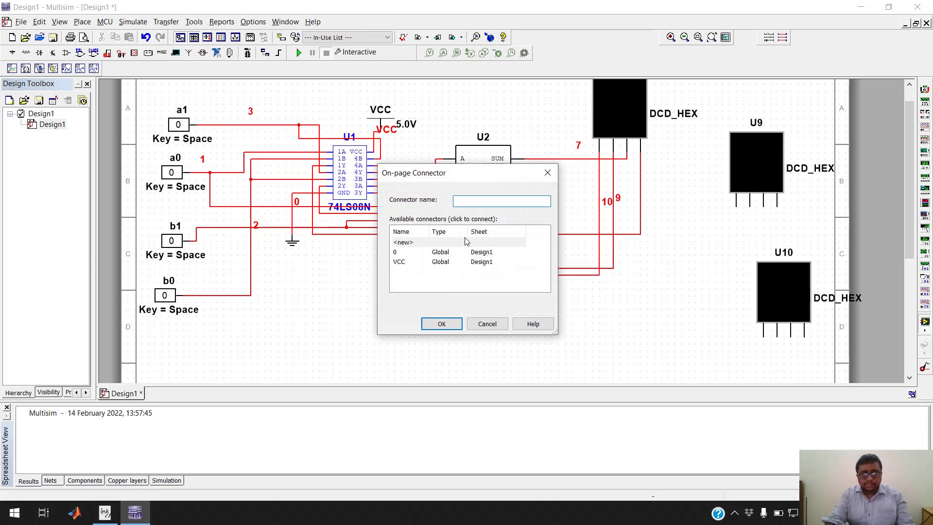
pyautogui.write('s0')
pyautogui.press('Return')
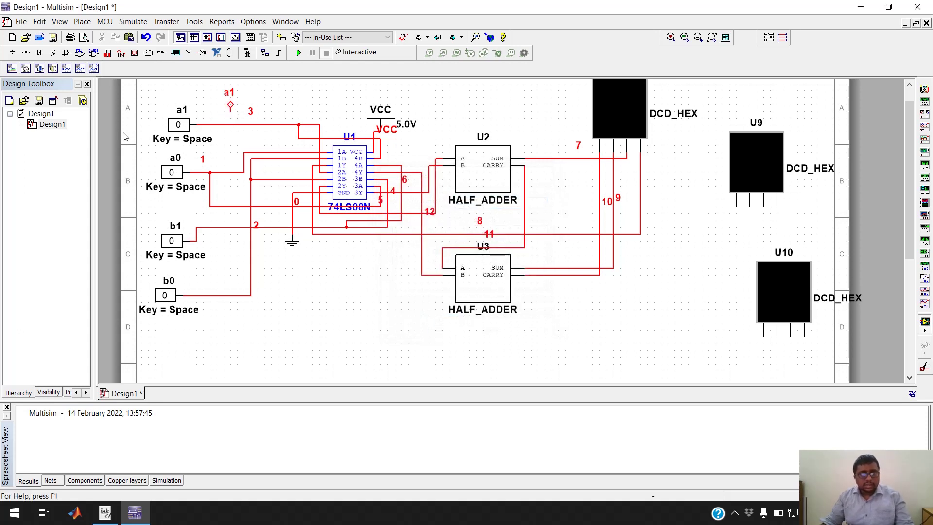
pyautogui.click(228, 125)
# - Place an on-page connector named a0 above the a0 input's wire and attach it to that wire
pyautogui.click(82, 22)
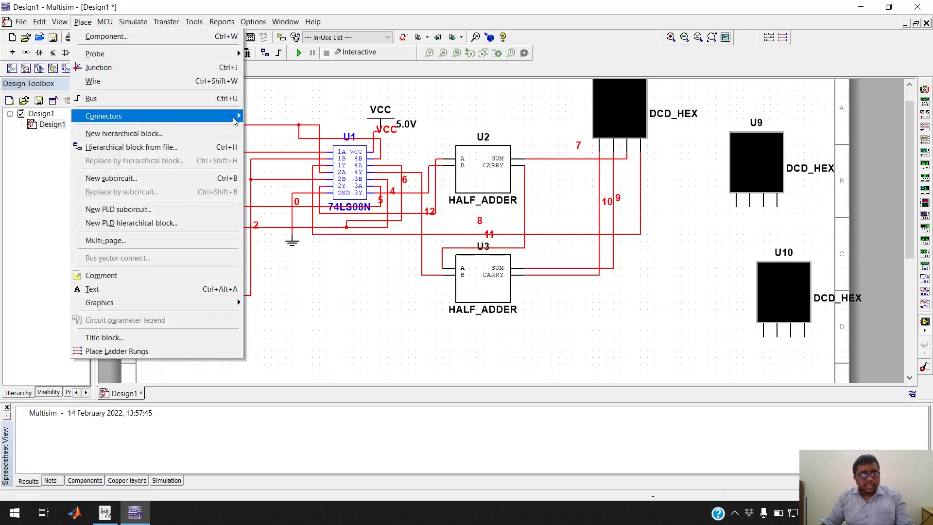
pyautogui.moveTo(218, 116)
pyautogui.click(277, 117)
pyautogui.click(223, 165)
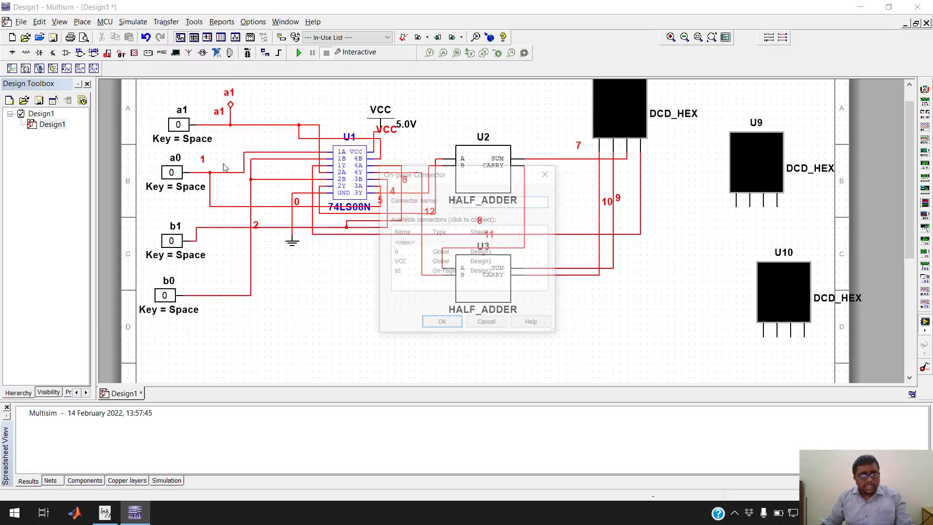
pyautogui.write('a0')
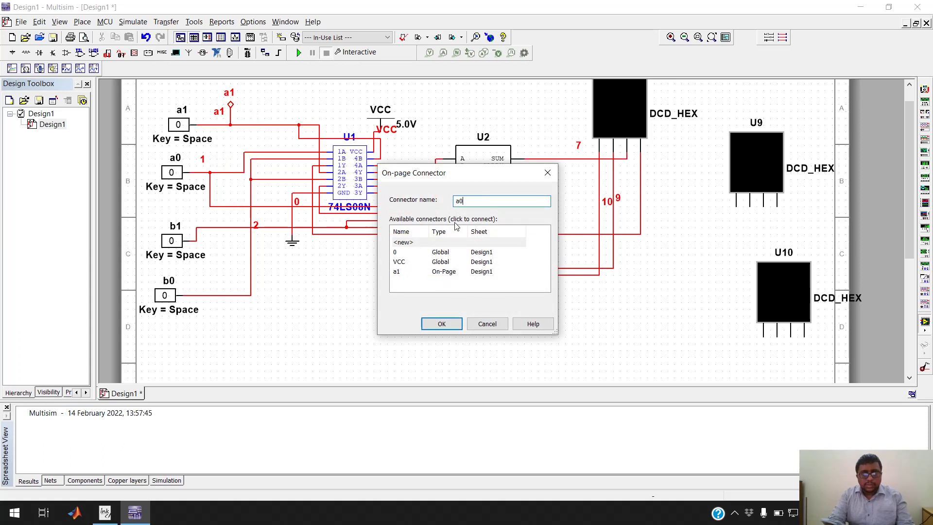
pyautogui.press('Return')
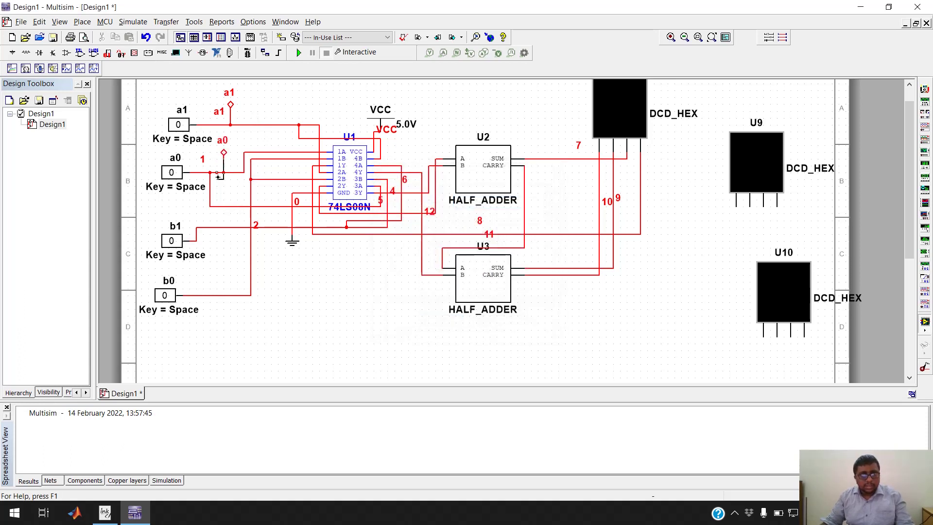
pyautogui.click(217, 172)
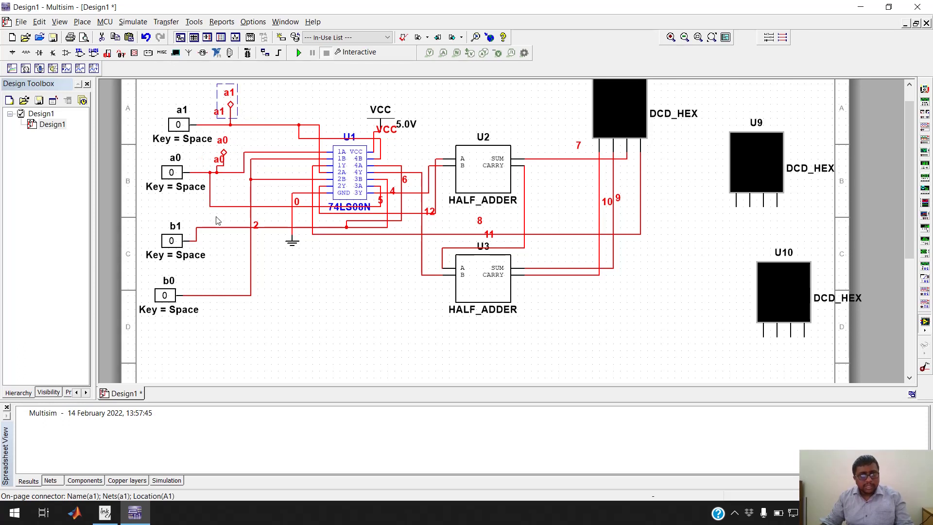
# - Place a copy of the a1 on-page connector on the b1 input's wire and rename it b1
pyautogui.click(193, 210)
pyautogui.hotkey('ctrl', 'alt', 'o')
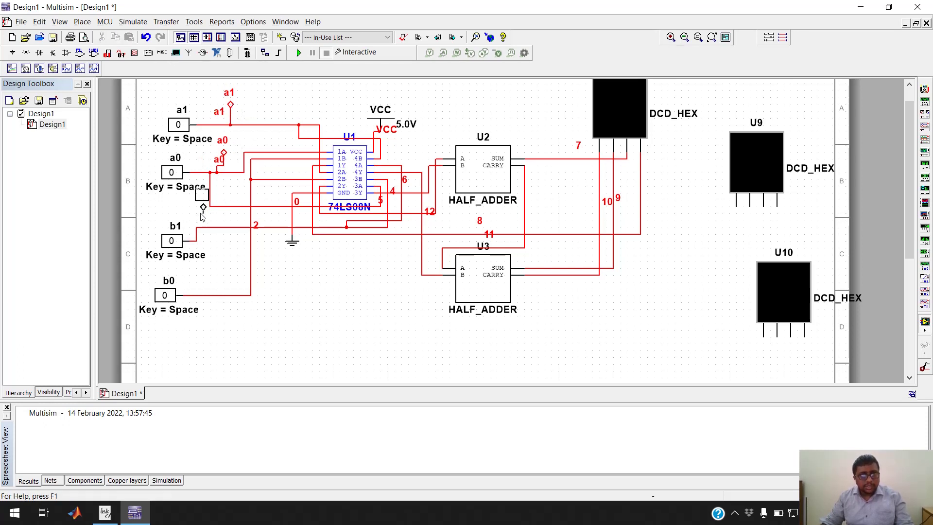
pyautogui.click(203, 214)
pyautogui.click(203, 227)
pyautogui.doubleClick(203, 208)
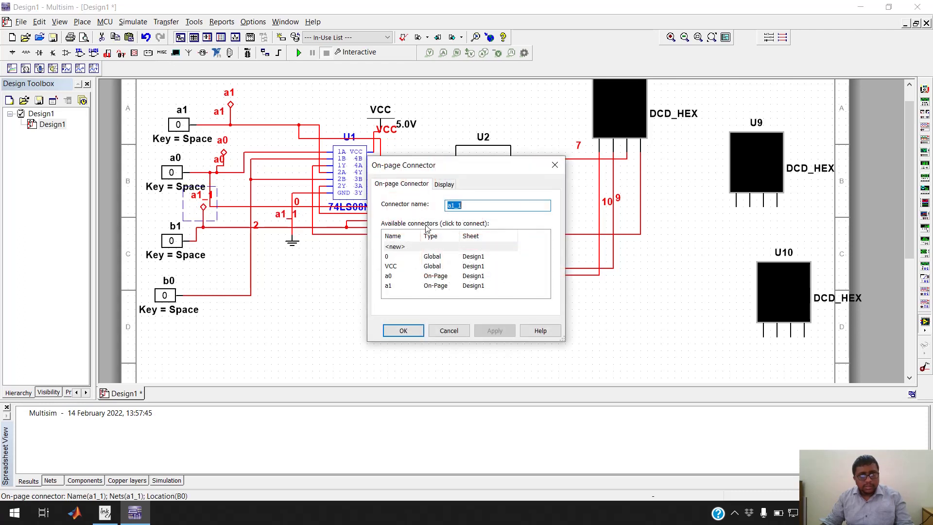
pyautogui.write('b1')
pyautogui.press('Return')
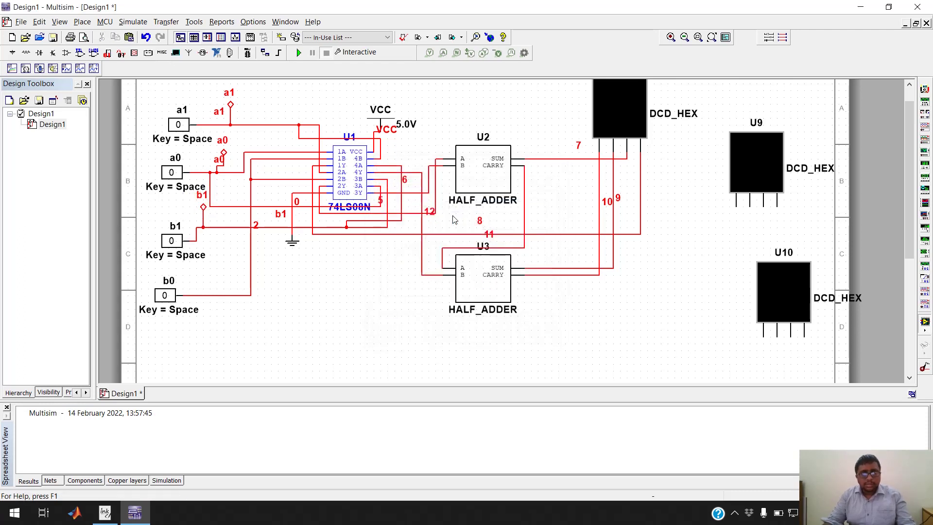
# - Place a copy of the b1 on-page connector on the b0 input's wire and rename it b0
pyautogui.click(203, 208)
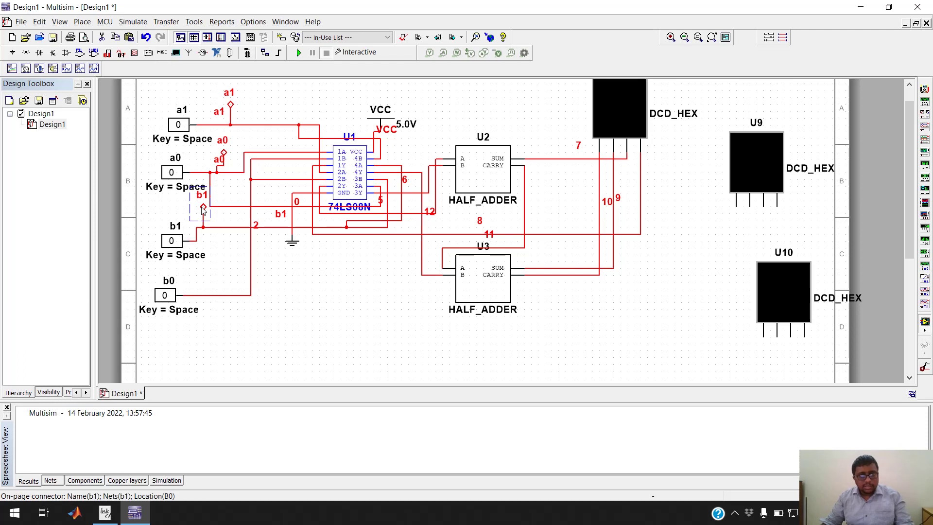
pyautogui.hotkey('ctrl', 'c')
pyautogui.hotkey('ctrl', 'v')
pyautogui.click(220, 285)
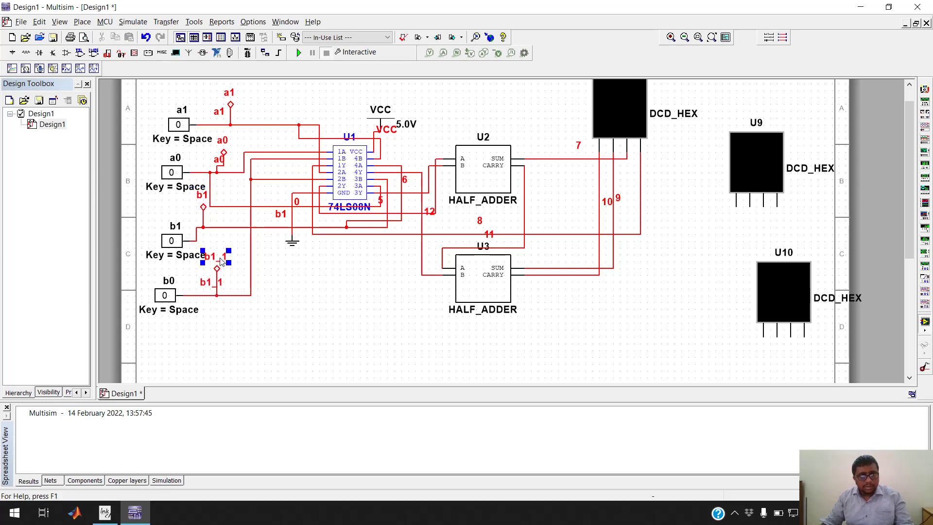
pyautogui.doubleClick(218, 268)
pyautogui.write('b0')
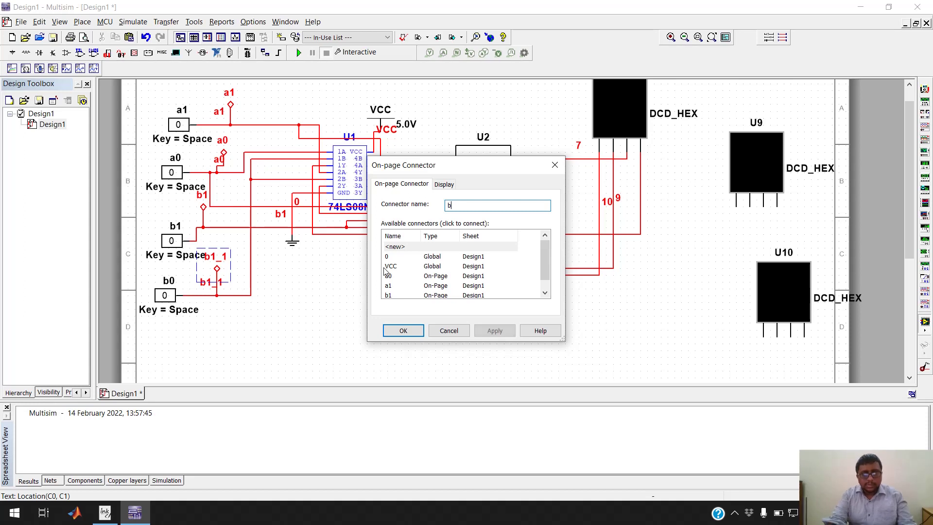
pyautogui.press('Return')
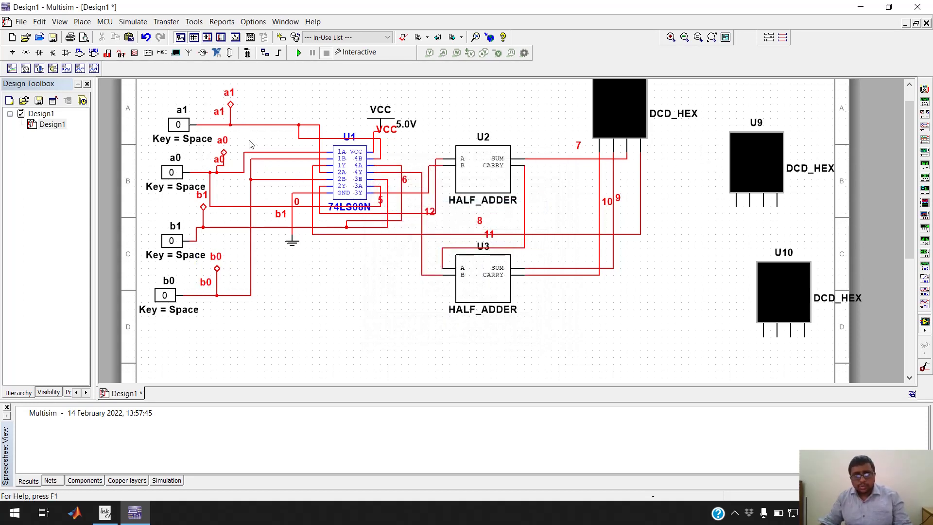
# - Place copies of the a1 and a0 on-page connectors side by side in the free area near display U9
pyautogui.click(229, 108)
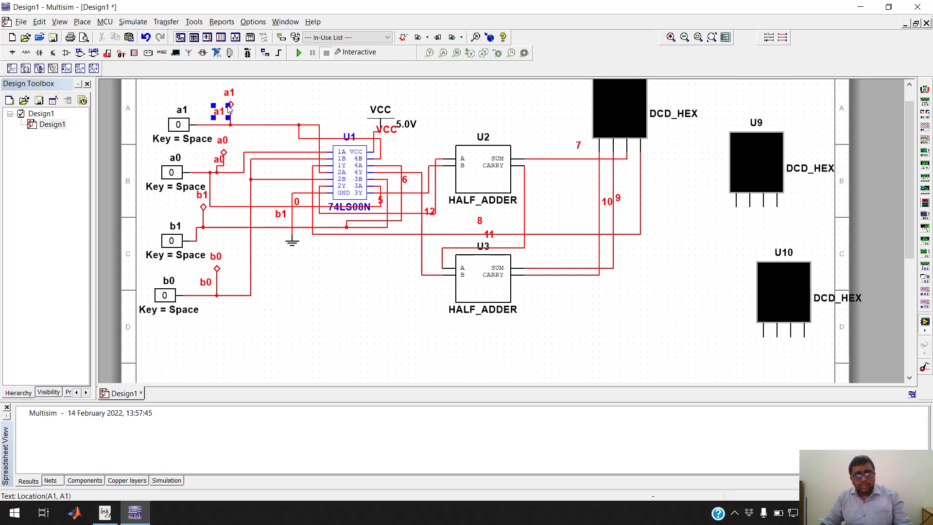
pyautogui.click(236, 110)
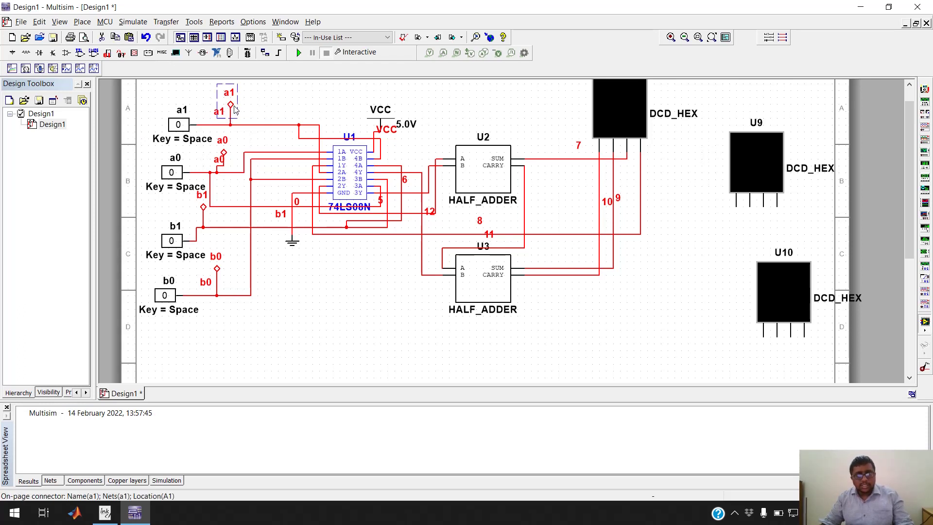
pyautogui.click(700, 227)
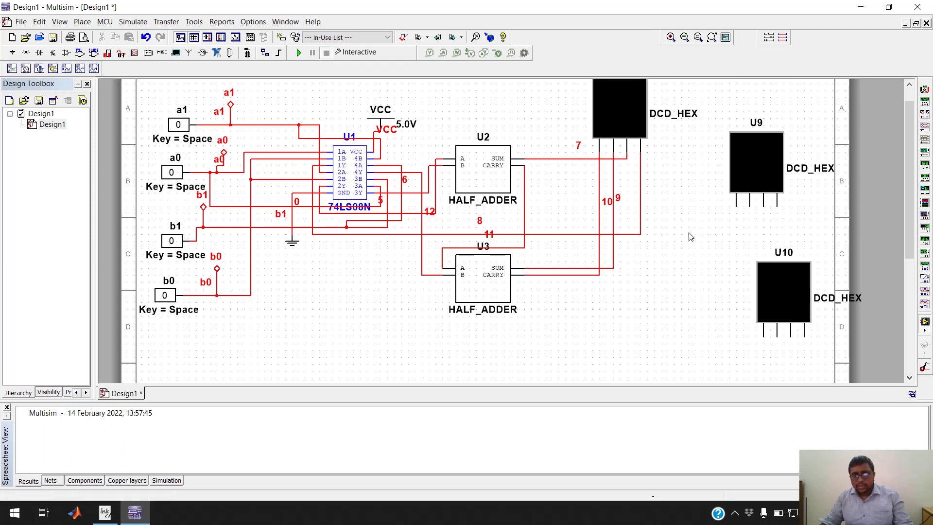
pyautogui.hotkey('ctrl', 'v')
pyautogui.click(689, 232)
pyautogui.click(223, 155)
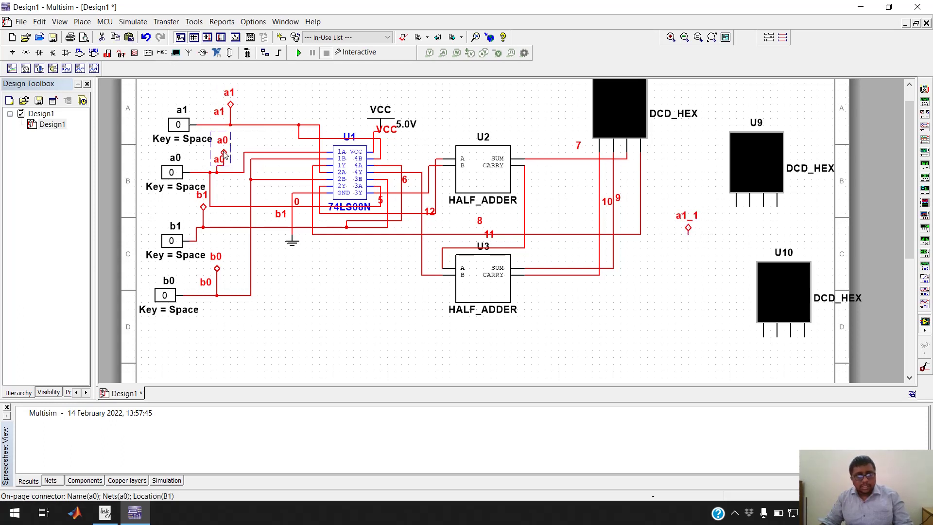
pyautogui.hotkey('ctrl', 'c')
pyautogui.hotkey('ctrl', 'v')
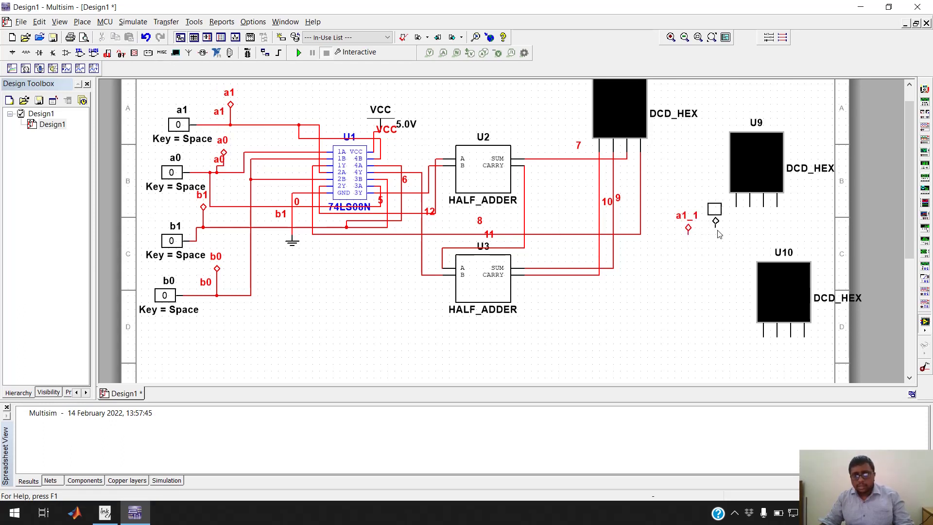
pyautogui.click(715, 235)
# - Rename the copied a1_1 connector to a1 so it links to the a1 input net
pyautogui.click(689, 228)
pyautogui.doubleClick(690, 228)
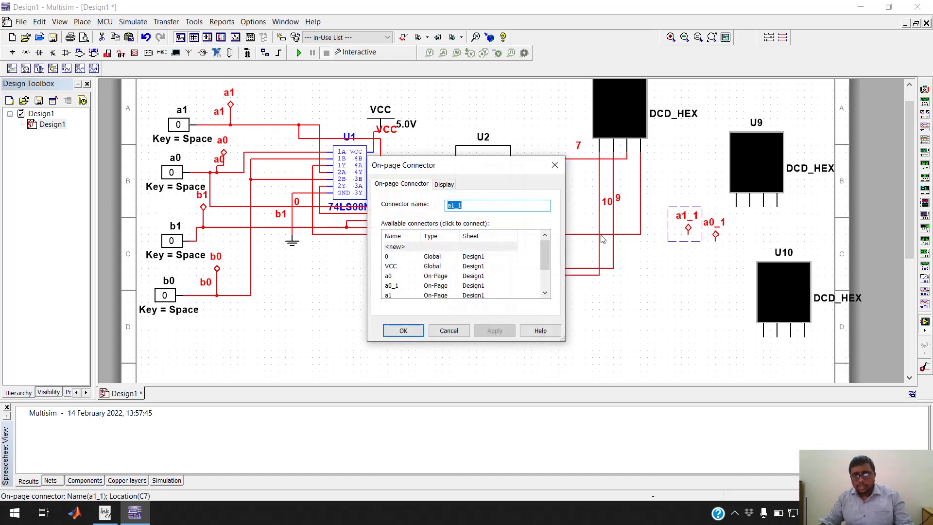
pyautogui.click(481, 206)
pyautogui.press('BackSpace')
pyautogui.press('BackSpace')
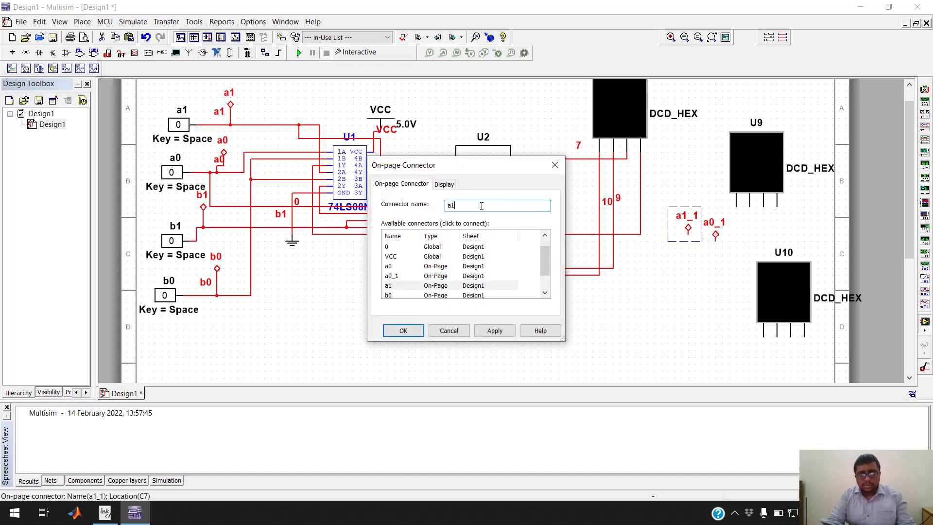
pyautogui.press('Return')
# - Rename the copied a0_1 connector to a0 so it links to the a0 input net
pyautogui.click(716, 233)
pyautogui.doubleClick(715, 233)
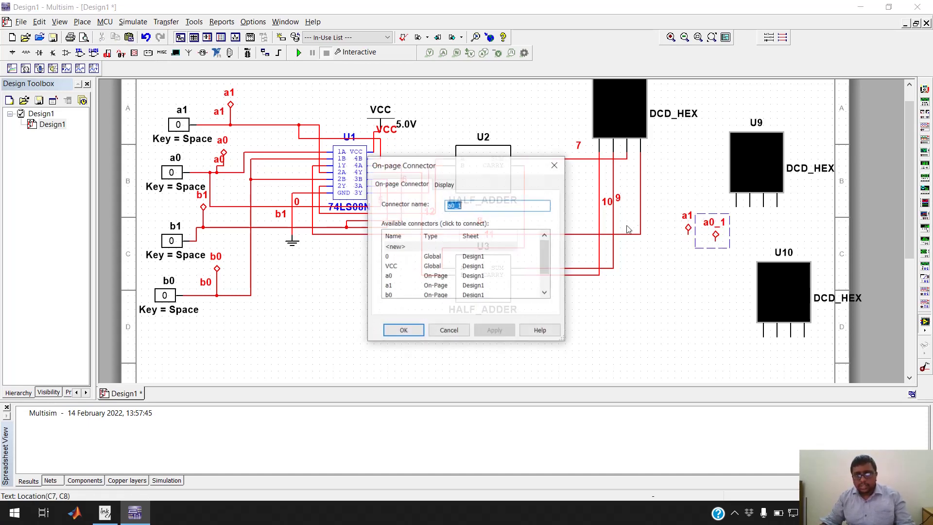
pyautogui.click(490, 206)
pyautogui.press('BackSpace')
pyautogui.press('BackSpace')
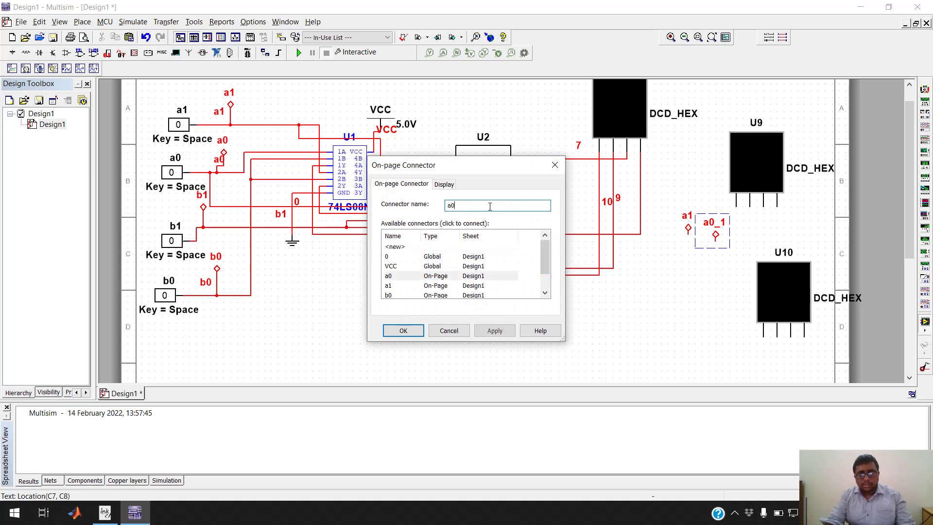
pyautogui.press('Return')
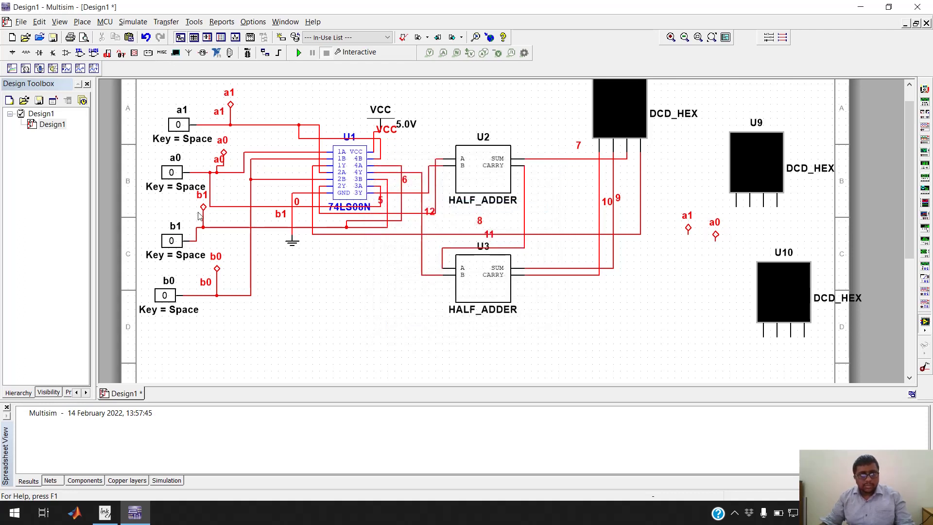
# - Place copies of the b1 and b0 on-page connectors side by side in the free area near display U10
pyautogui.click(204, 208)
pyautogui.click(645, 337)
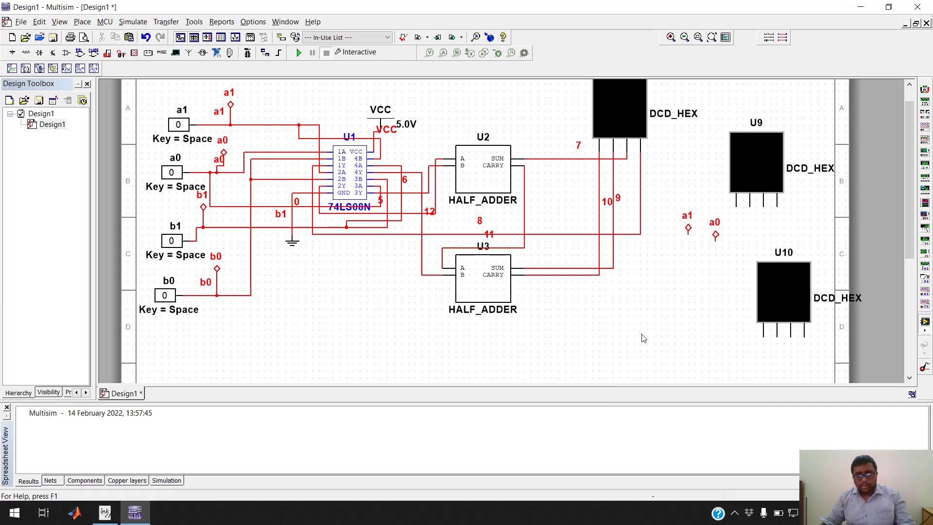
pyautogui.click(217, 270)
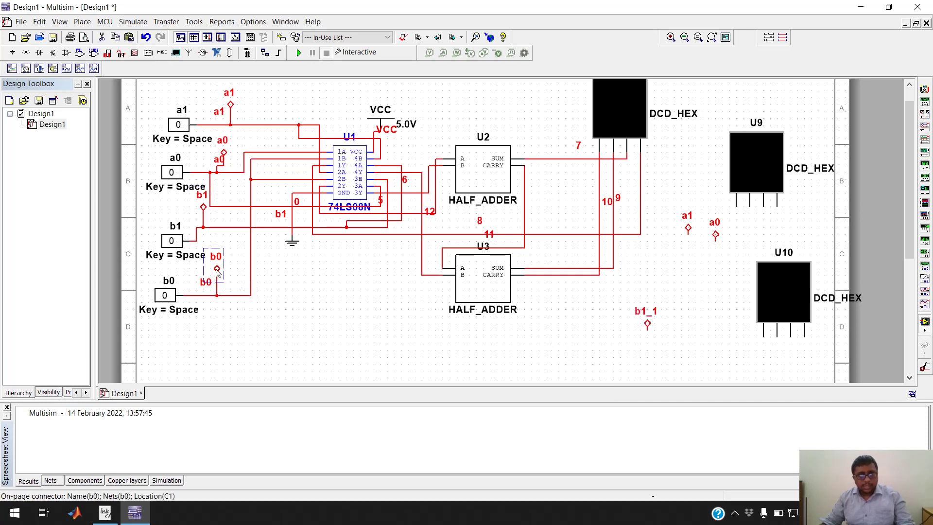
pyautogui.hotkey('ctrl', 'v')
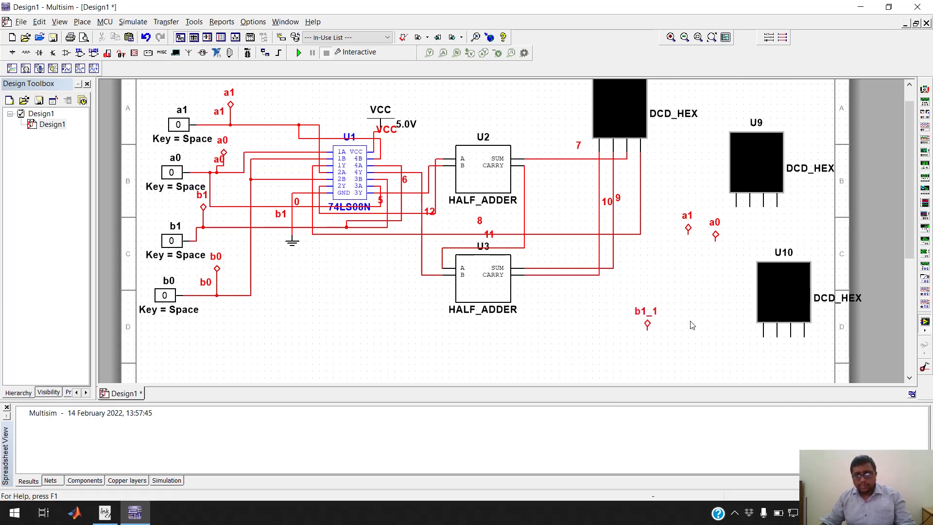
pyautogui.click(695, 323)
# - Rename the copied b1_1 connector to b1 so it links to the b1 input net
pyautogui.click(648, 316)
pyautogui.doubleClick(647, 316)
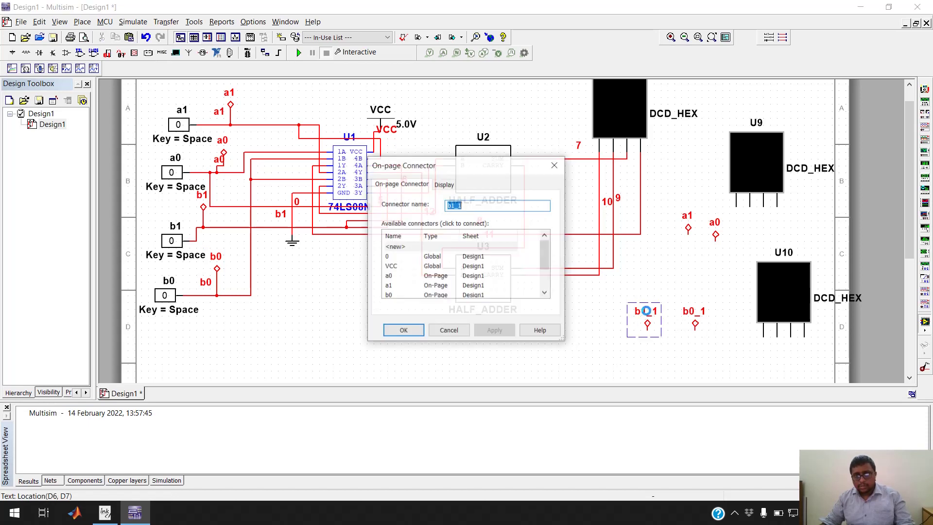
pyautogui.press('End')
pyautogui.press('BackSpace')
pyautogui.press('BackSpace')
pyautogui.press('Return')
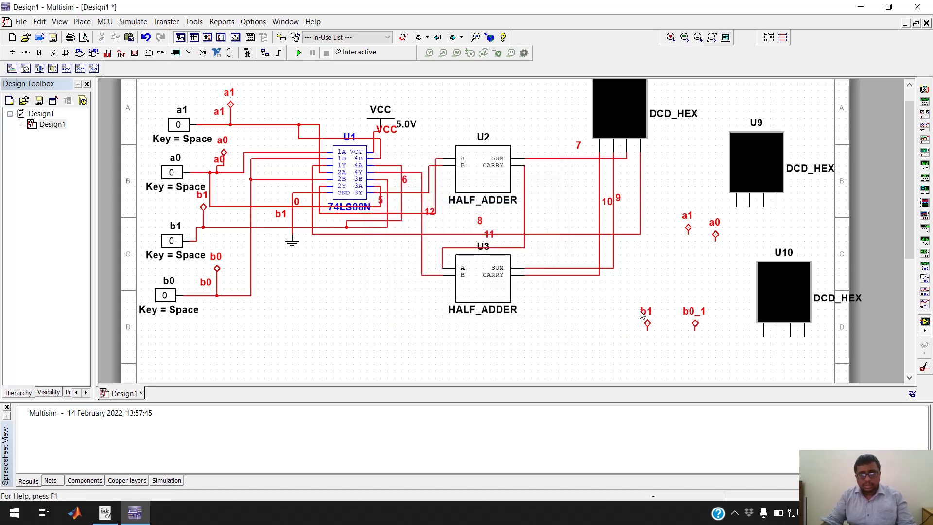
# - Rename the copied b0_1 connector to b0 so it links to the b0 input net
pyautogui.click(695, 319)
pyautogui.doubleClick(695, 318)
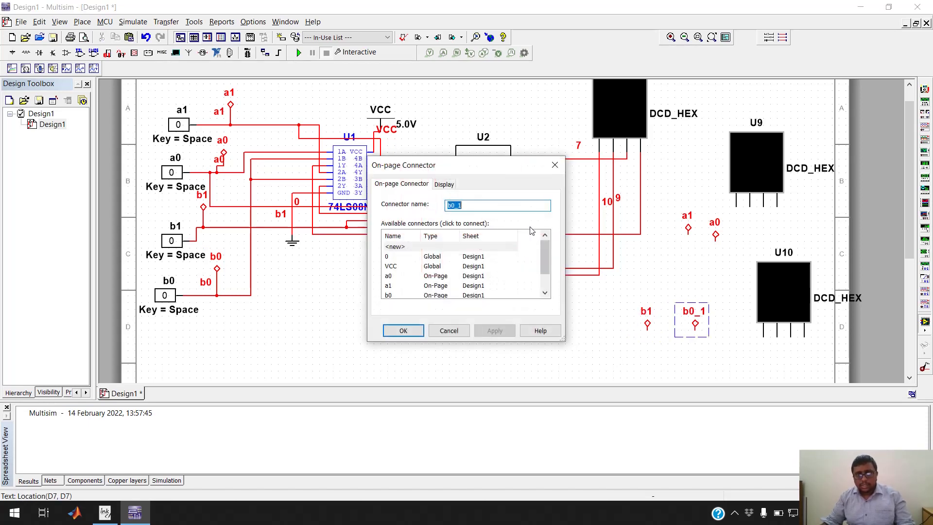
pyautogui.click(477, 206)
pyautogui.press('BackSpace')
pyautogui.press('BackSpace')
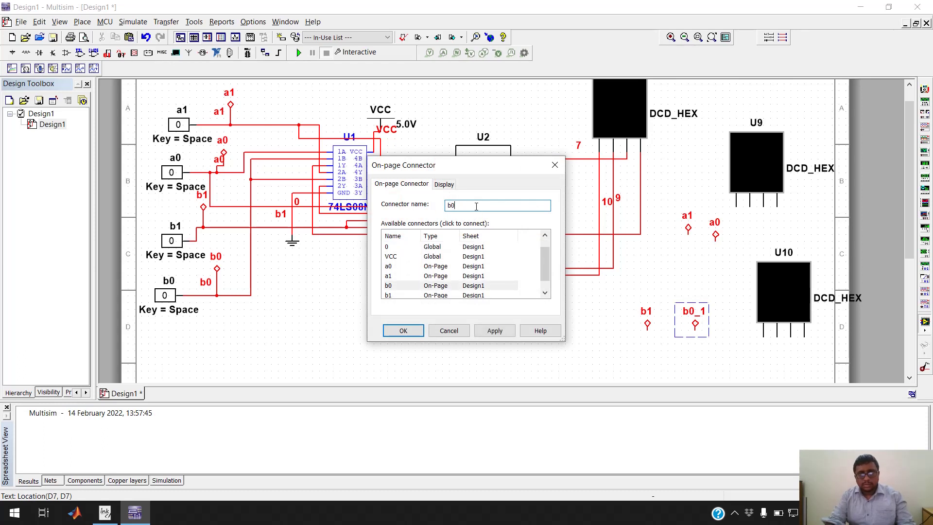
pyautogui.press('Return')
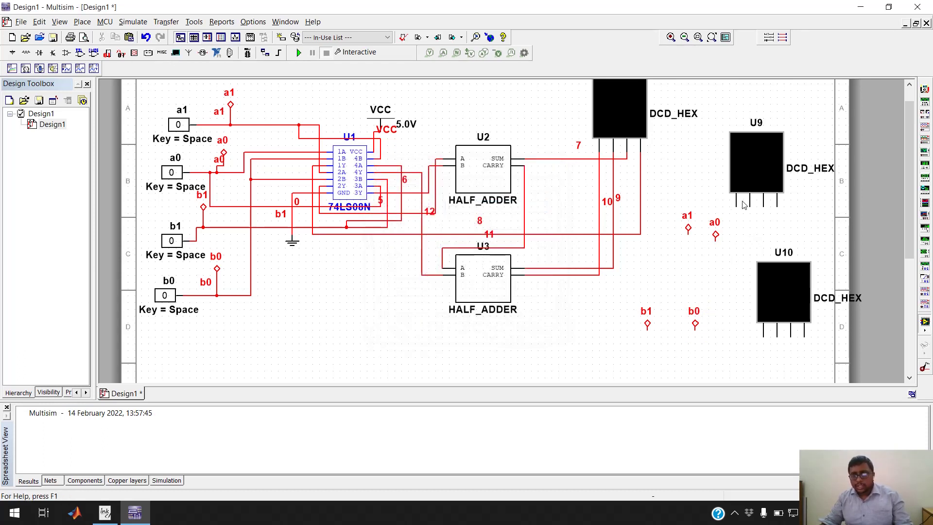
# - Align displays U9 and U10 in one column and move their a1 and a0 connectors up beside U9
pyautogui.moveTo(751, 170); pyautogui.dragTo(758, 149)
pyautogui.moveTo(778, 280); pyautogui.dragTo(764, 264)
pyautogui.click(751, 340)
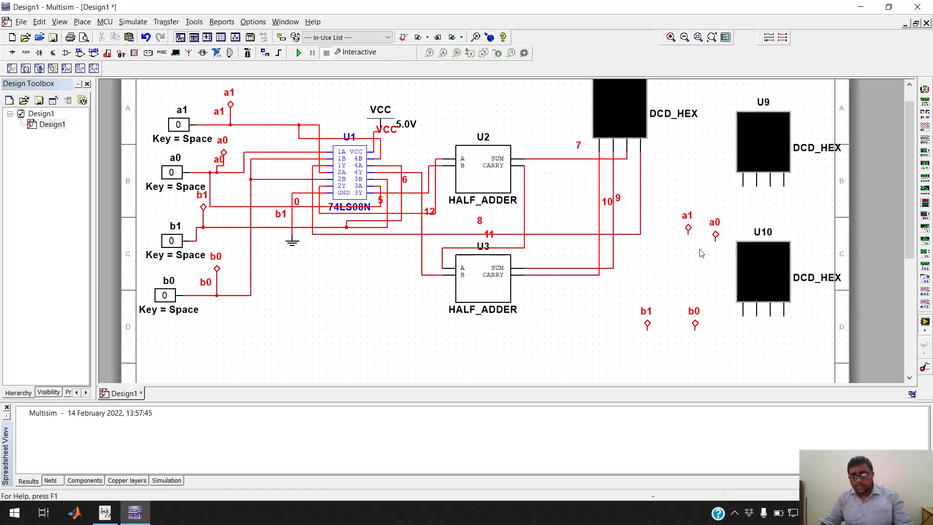
pyautogui.moveTo(690, 230); pyautogui.dragTo(703, 195)
pyautogui.click(733, 222)
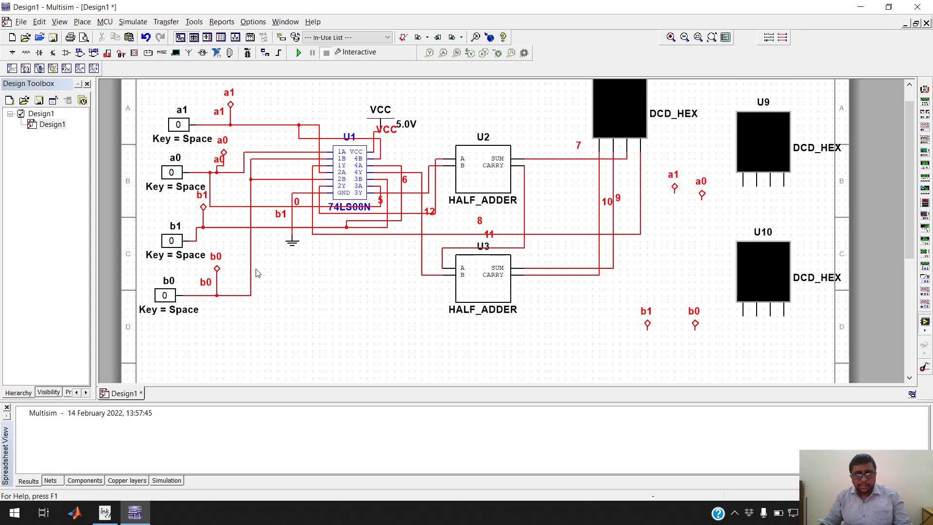
# - Place a copy of the ground symbol between U9 and U10 and wire it to U9's two leftmost pins
pyautogui.click(293, 247)
pyautogui.hotkey('ctrl', 'c')
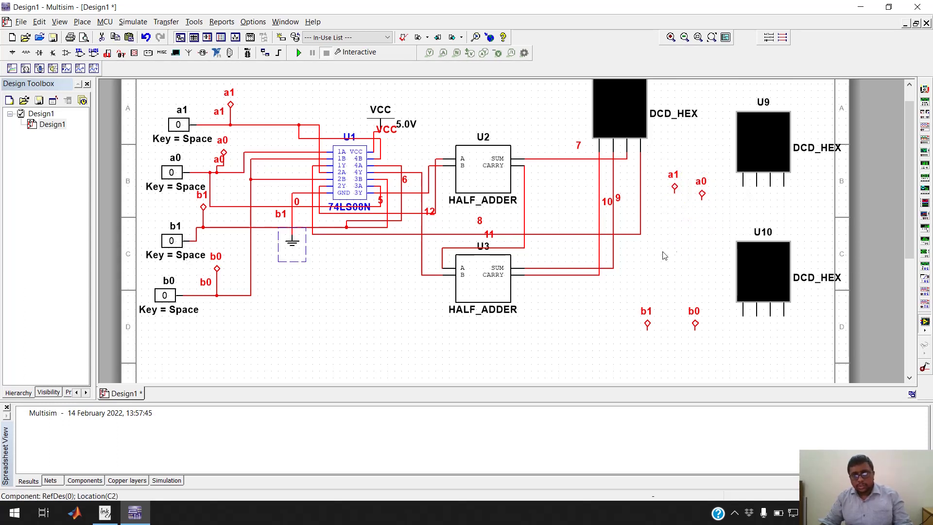
pyautogui.hotkey('ctrl', 'v')
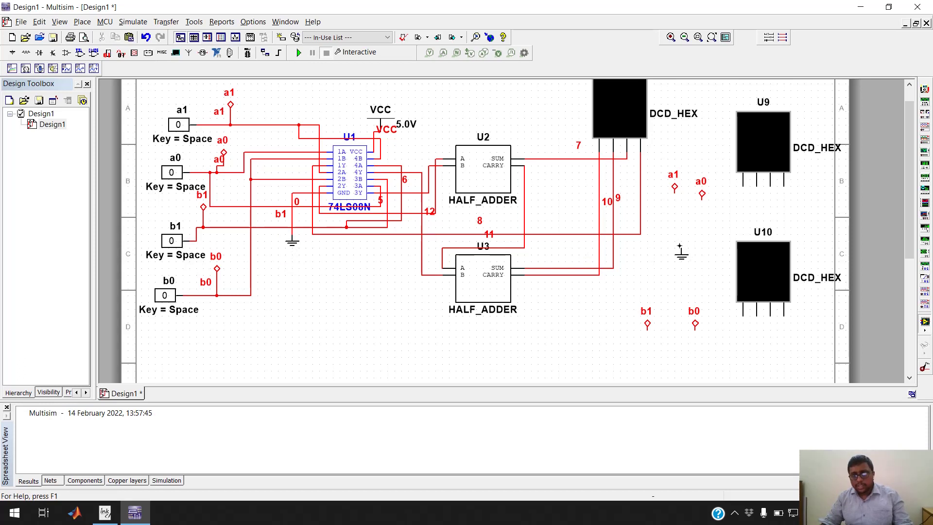
pyautogui.click(682, 247)
pyautogui.click(681, 251)
pyautogui.click(757, 187)
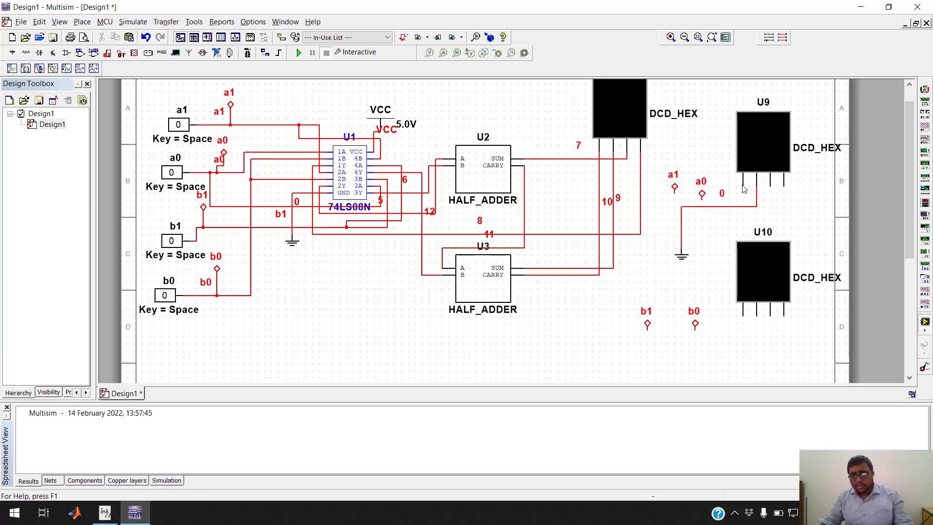
pyautogui.click(743, 186)
pyautogui.click(743, 206)
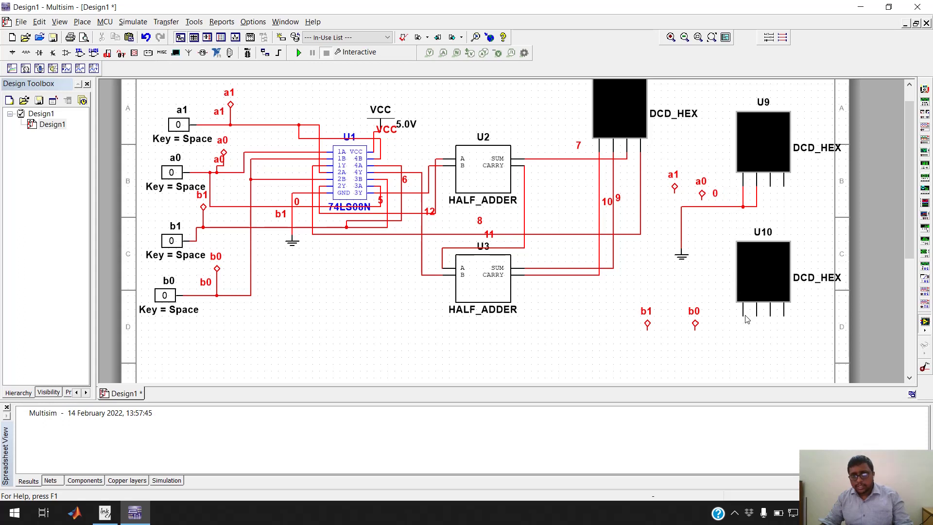
# - Place another ground symbol below U10 and wire it to U10's two leftmost pins
pyautogui.click(682, 259)
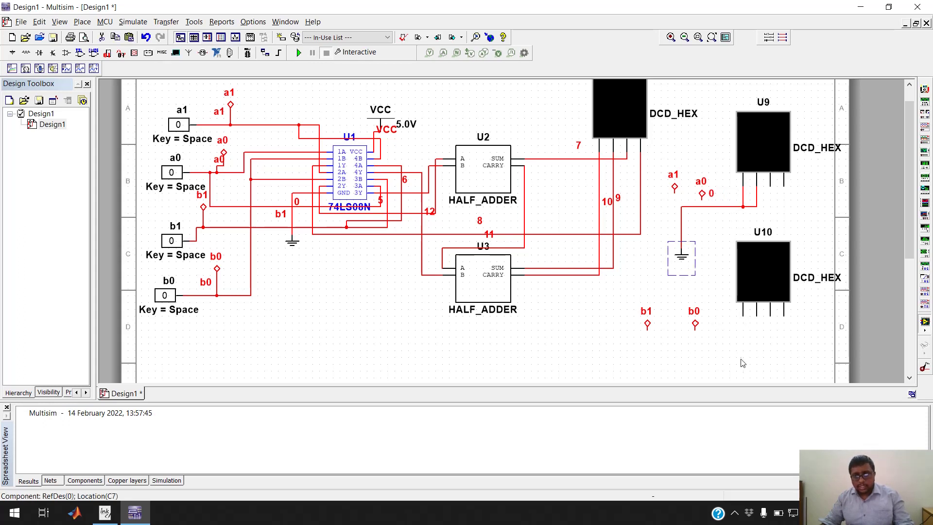
pyautogui.hotkey('ctrl', 'v')
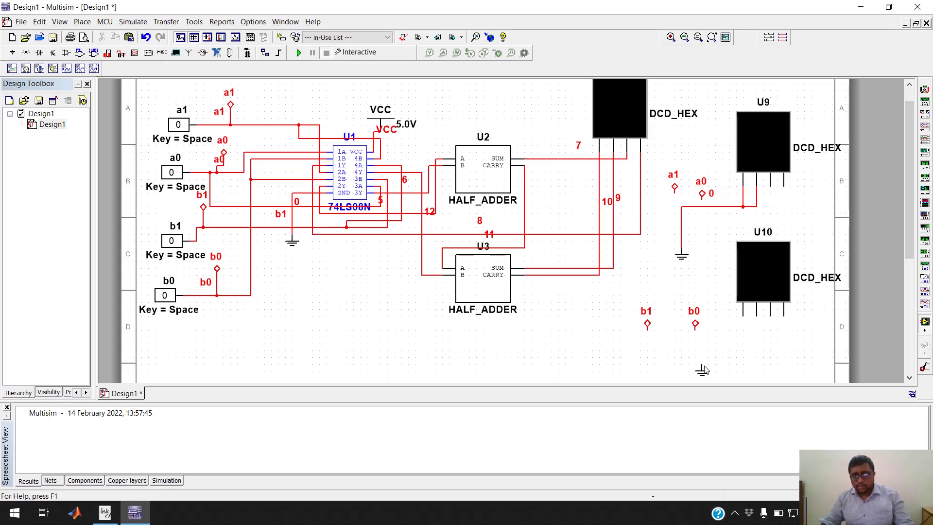
pyautogui.click(703, 371)
pyautogui.click(702, 365)
pyautogui.click(757, 316)
pyautogui.click(743, 314)
pyautogui.click(743, 322)
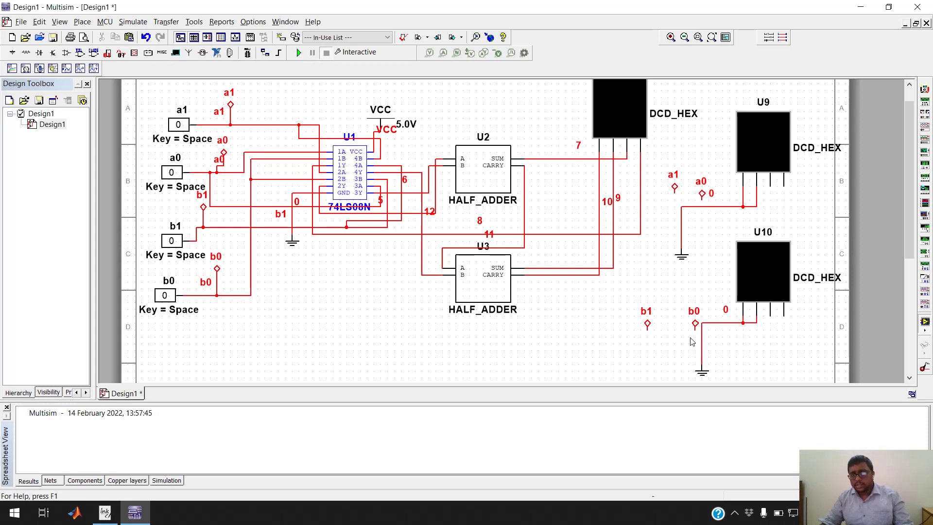
# - Move the free b0 and b1 connectors to just below U10's right-hand pins
pyautogui.moveTo(698, 330); pyautogui.dragTo(813, 343)
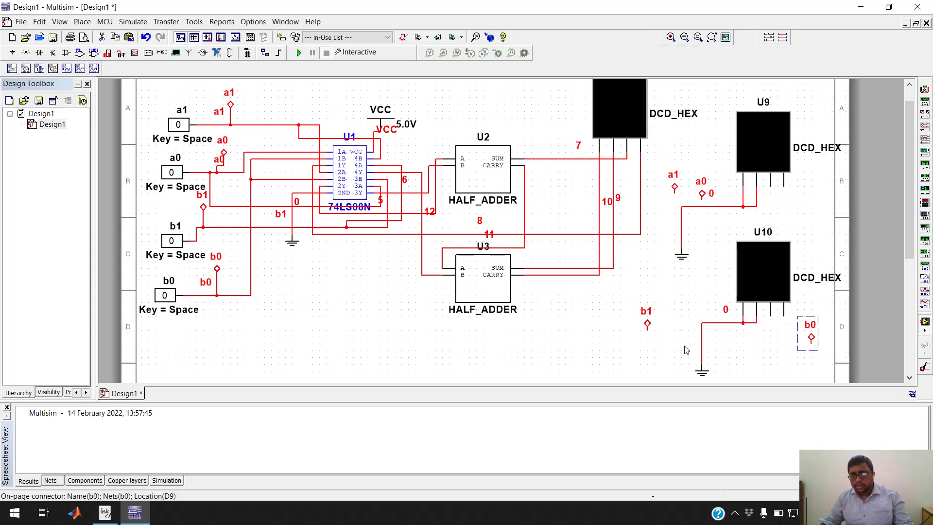
pyautogui.moveTo(646, 329); pyautogui.dragTo(783, 350)
pyautogui.click(783, 358)
# - Wire the b1 connector to U10's third pin from the left and the b0 connector to its fourth pin
pyautogui.click(784, 350)
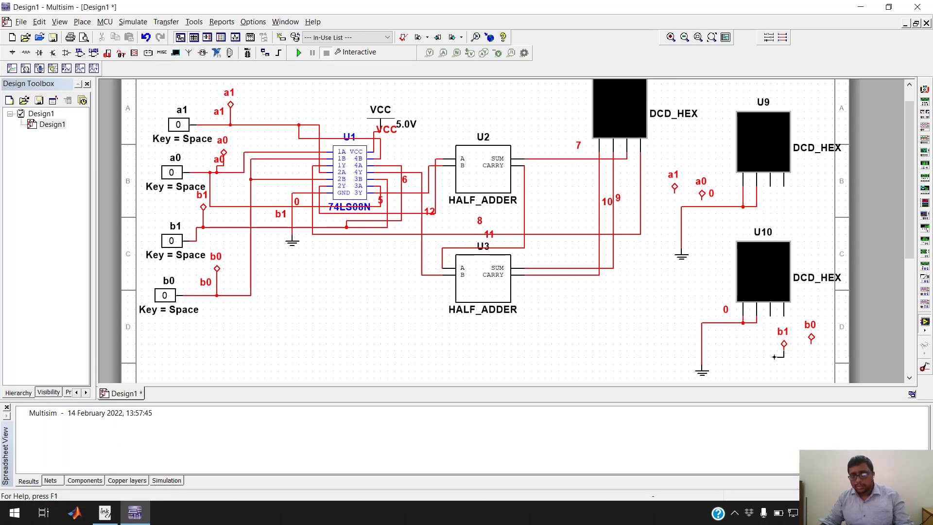
pyautogui.click(770, 320)
pyautogui.click(811, 343)
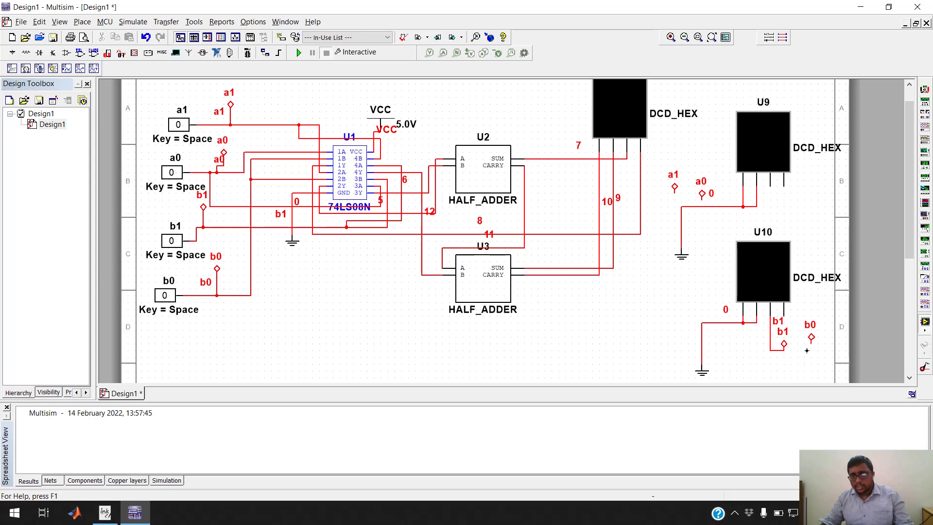
pyautogui.click(784, 316)
# - Wire the a0 connector to U9's fourth pin from the left and the a1 connector to its third pin
pyautogui.click(675, 189)
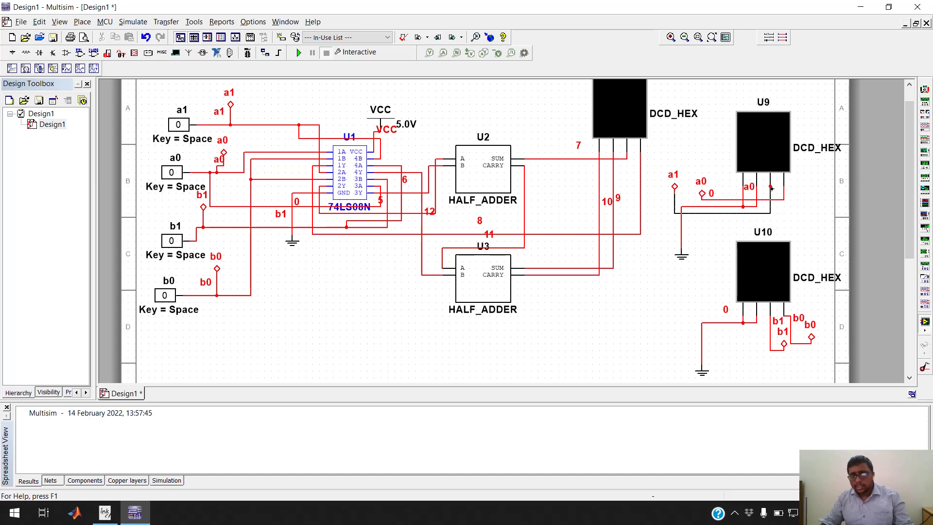
pyautogui.click(771, 188)
pyautogui.scroll(-1, 567, 252)
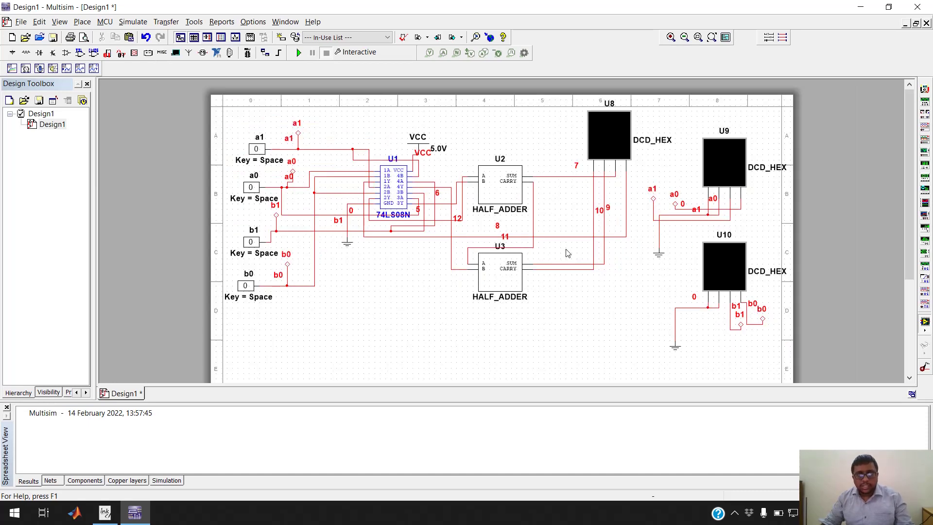
pyautogui.scroll(1, 568, 253)
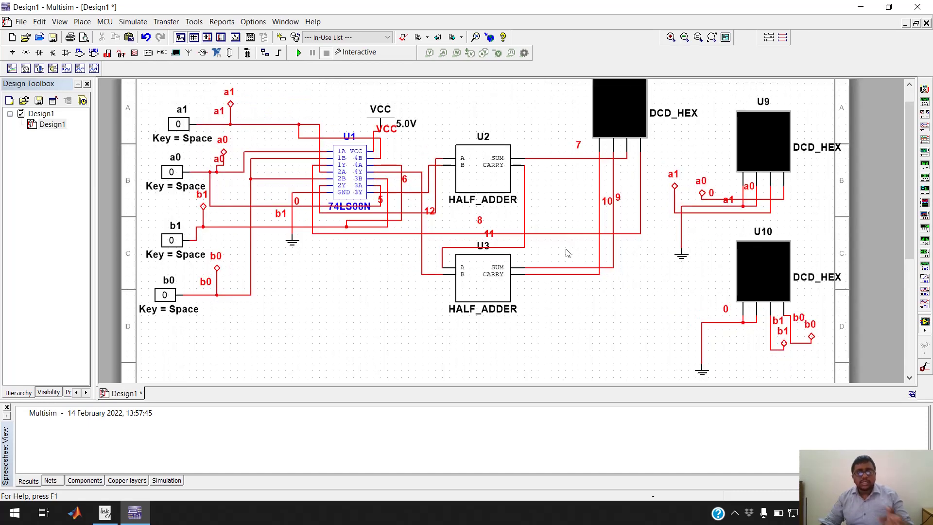
# - Run the simulation and switch a0, a1, b1 and b0 to 1 to test the product 3×3
pyautogui.click(299, 52)
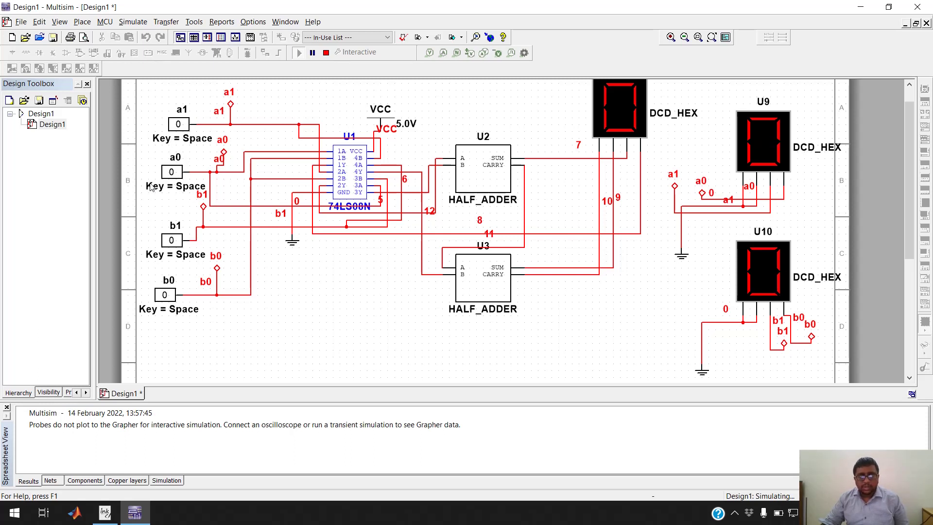
pyautogui.click(171, 171)
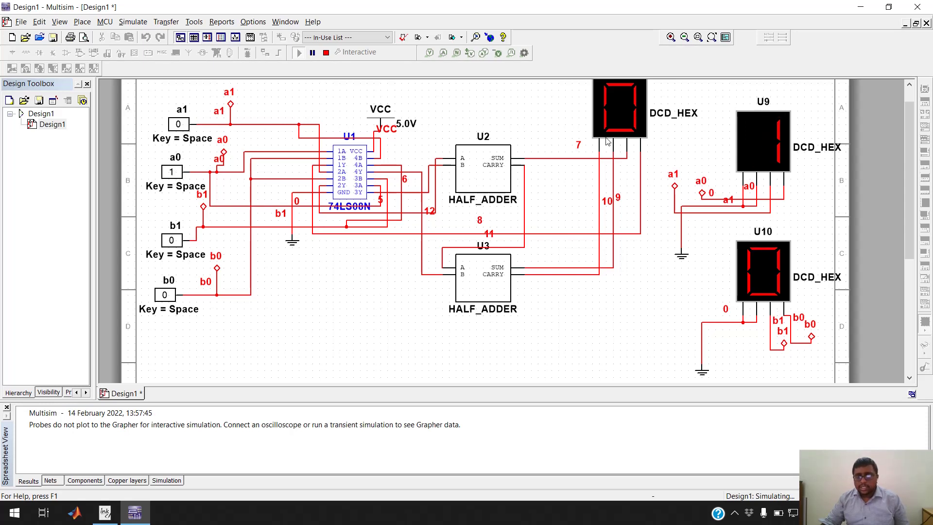
pyautogui.click(178, 124)
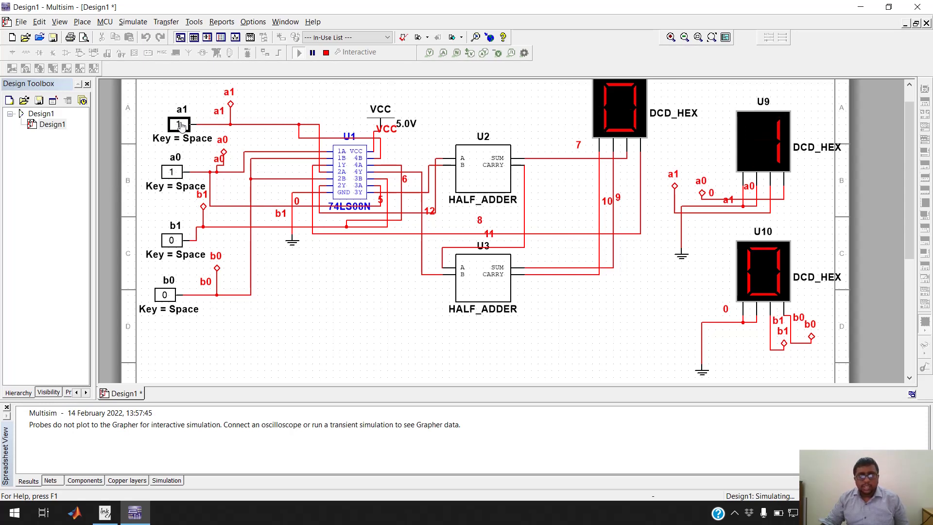
pyautogui.click(171, 241)
pyautogui.click(165, 295)
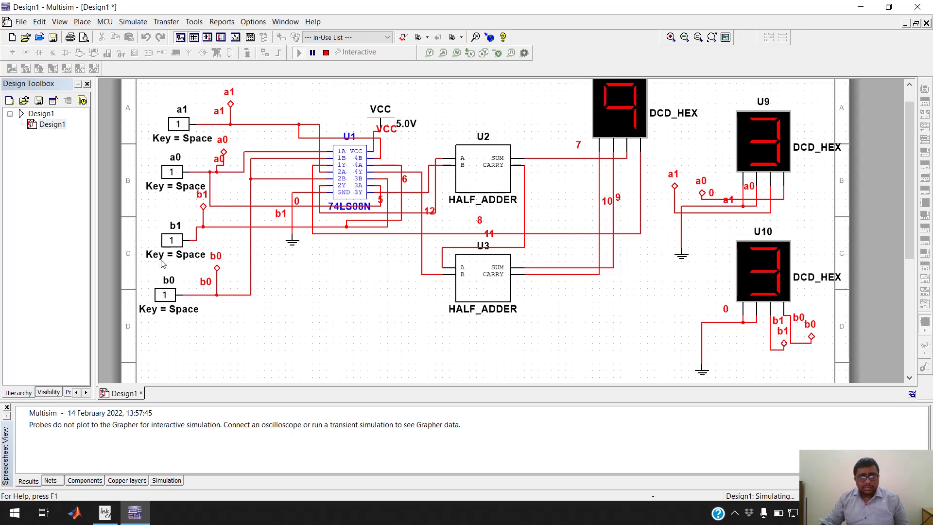
# - Toggle the a and b input bits to test the products 2×3, 2×2, 2×1 and 1×1 in turn
pyautogui.click(171, 174)
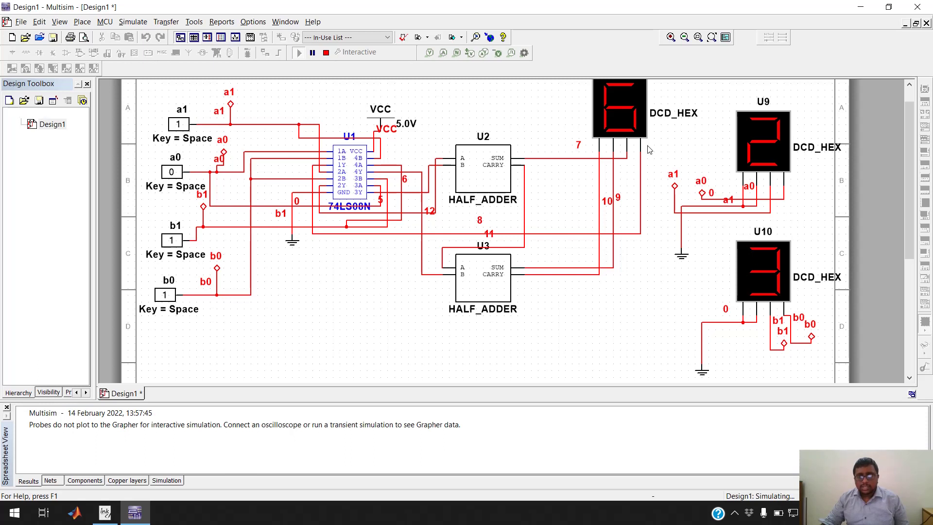
pyautogui.click(165, 295)
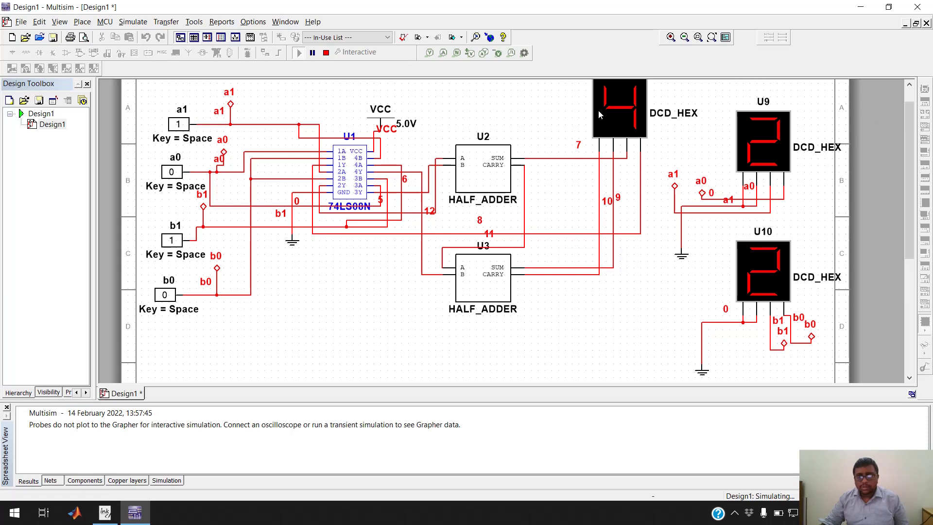
pyautogui.click(171, 240)
pyautogui.click(164, 295)
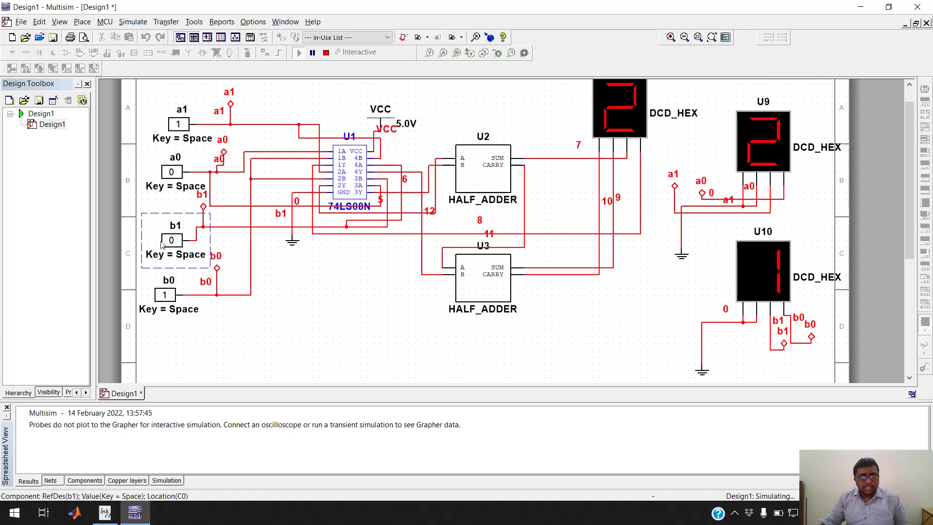
pyautogui.click(179, 124)
pyautogui.click(171, 172)
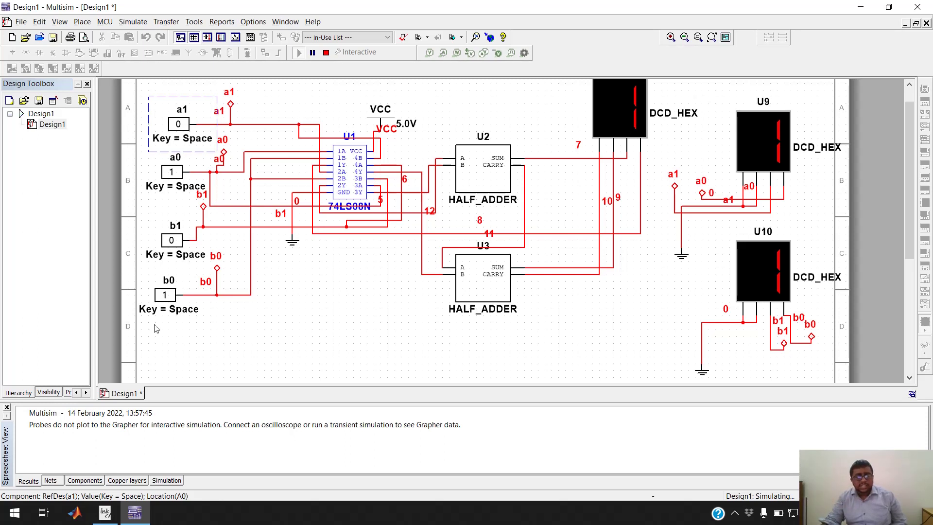
pyautogui.click(735, 513)
pyautogui.click(758, 490)
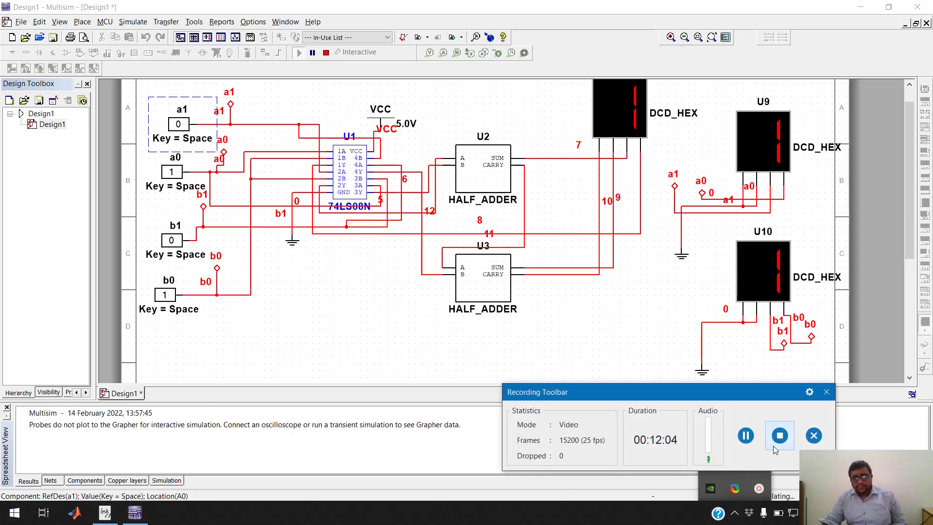